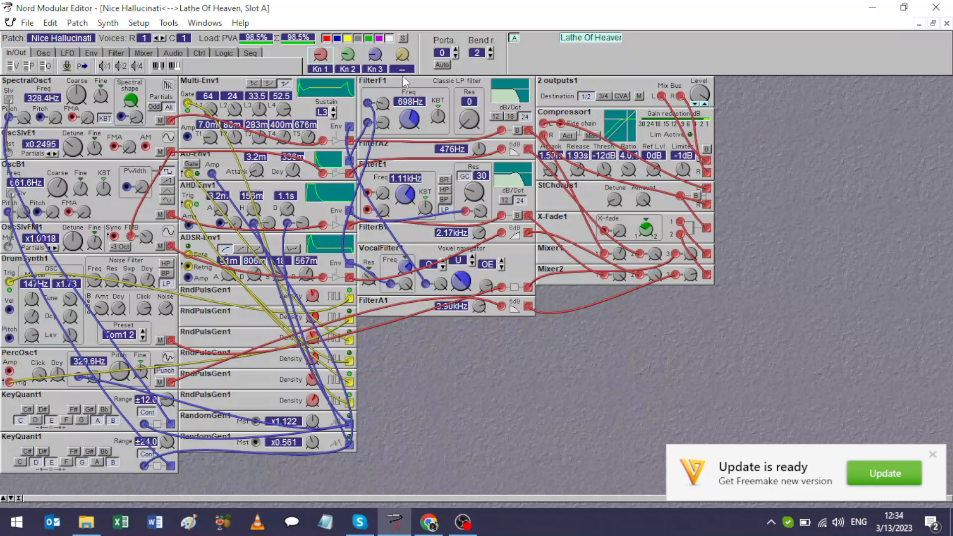
Dismiss the update notification and create a new empty patch in the synth slot.
left_click(935, 453)
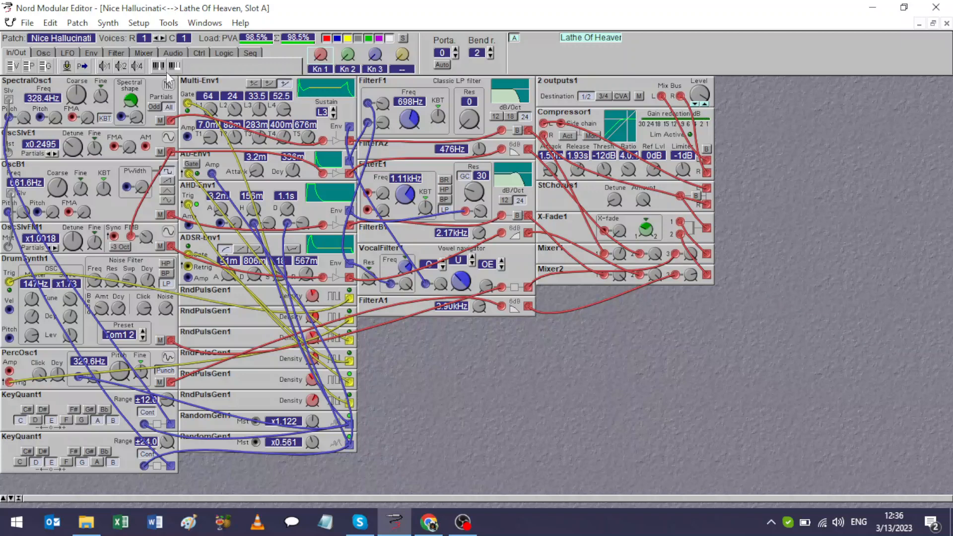
left_click(30, 25)
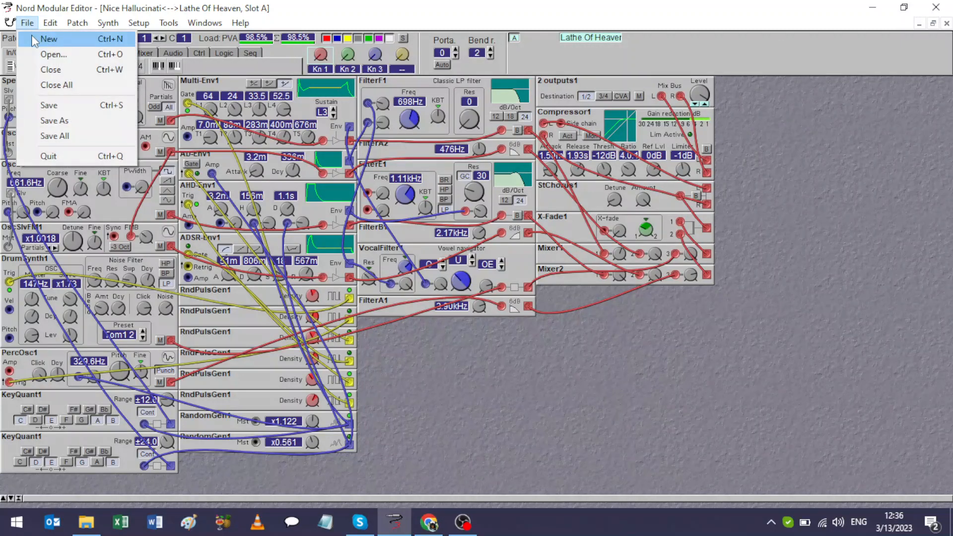
left_click(34, 39)
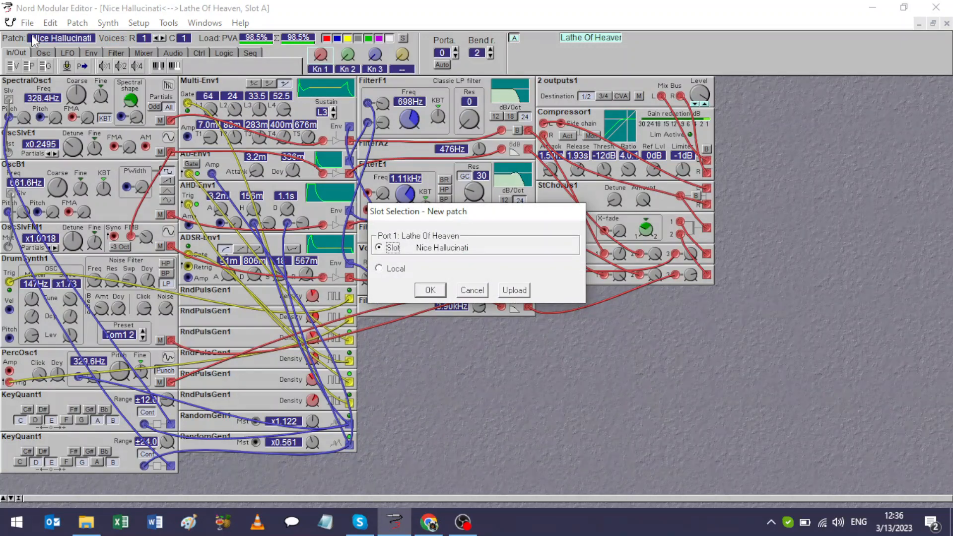
left_click(418, 291)
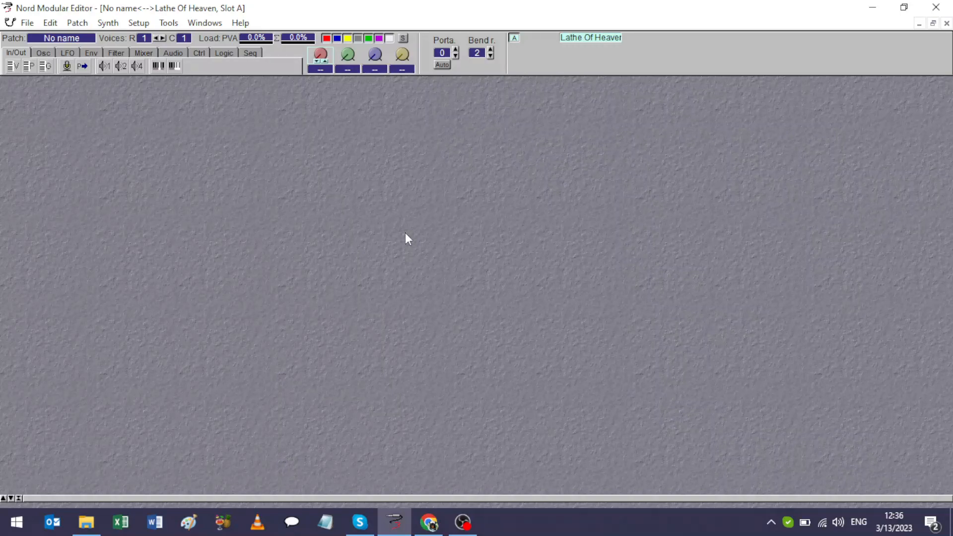
Add an OSC Sine Bank module to the empty patch, leaving a free column before it.
right_click(412, 181)
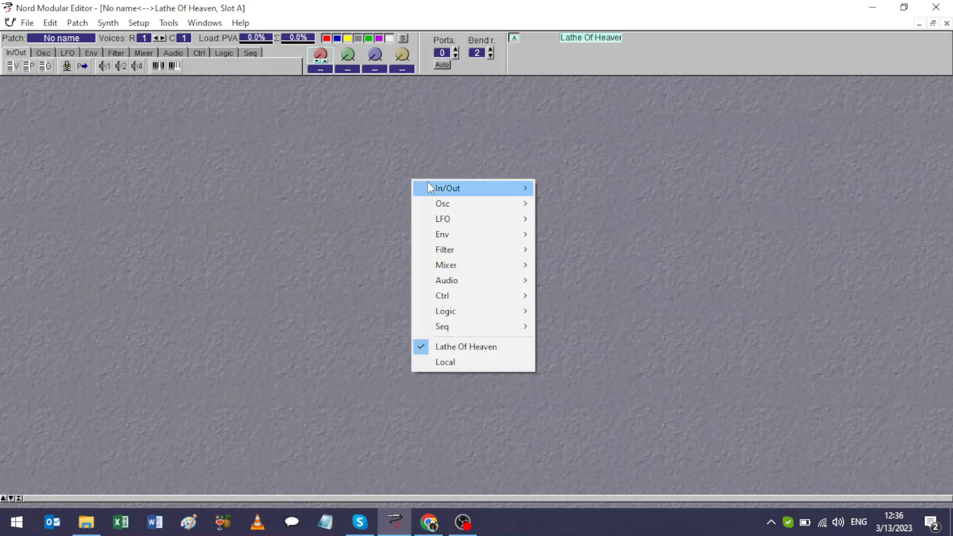
mouse_move(430, 188)
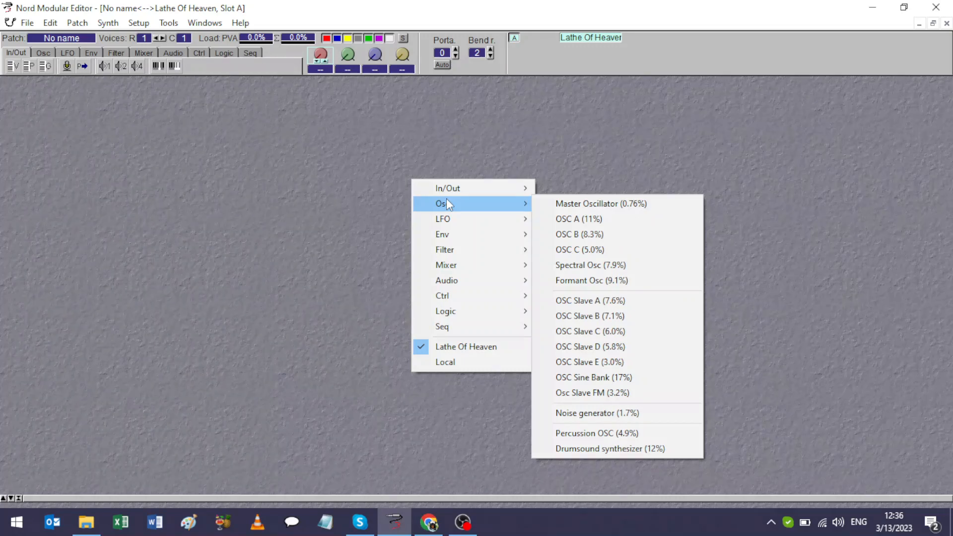
left_click(599, 378)
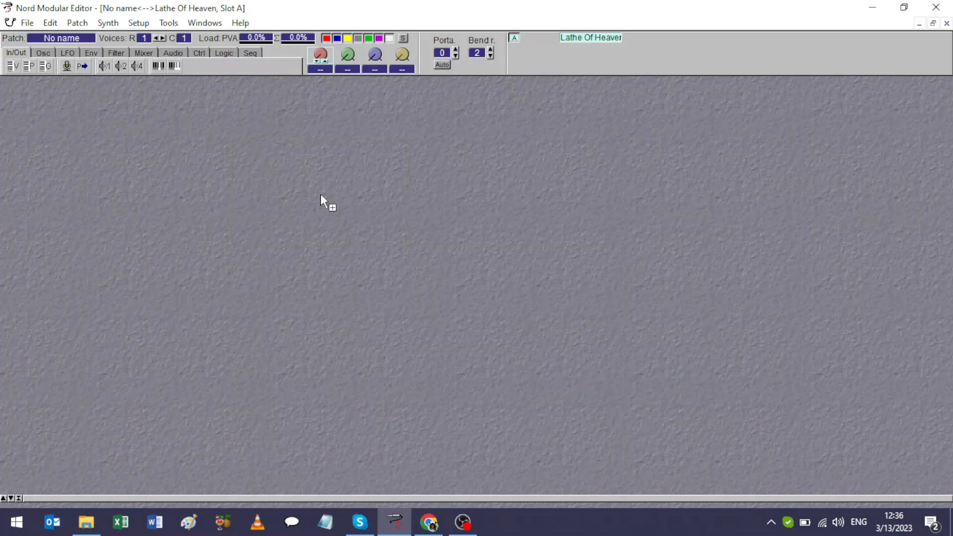
left_click(249, 148)
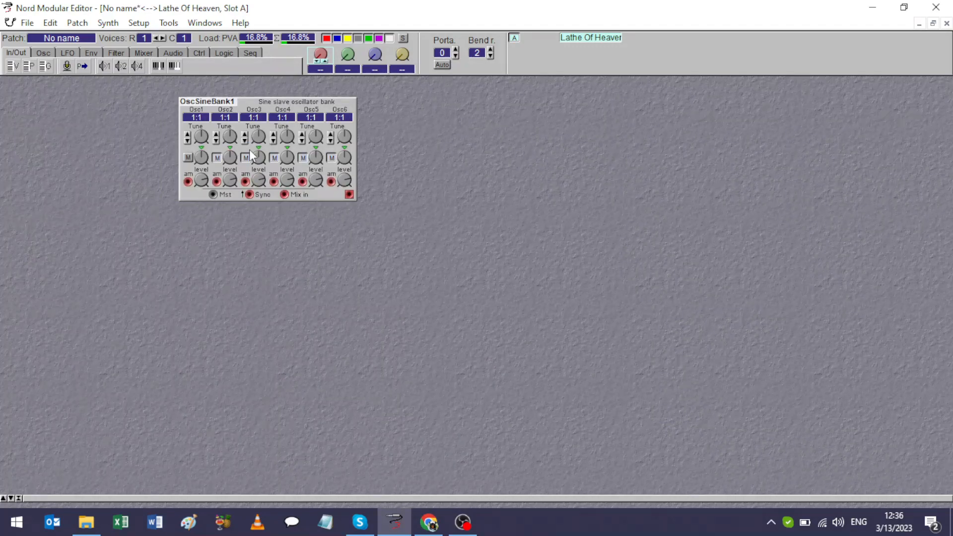
Add a 2 outputs module well to the right of the sine bank and link its L and R inputs with a cable.
right_click(589, 140)
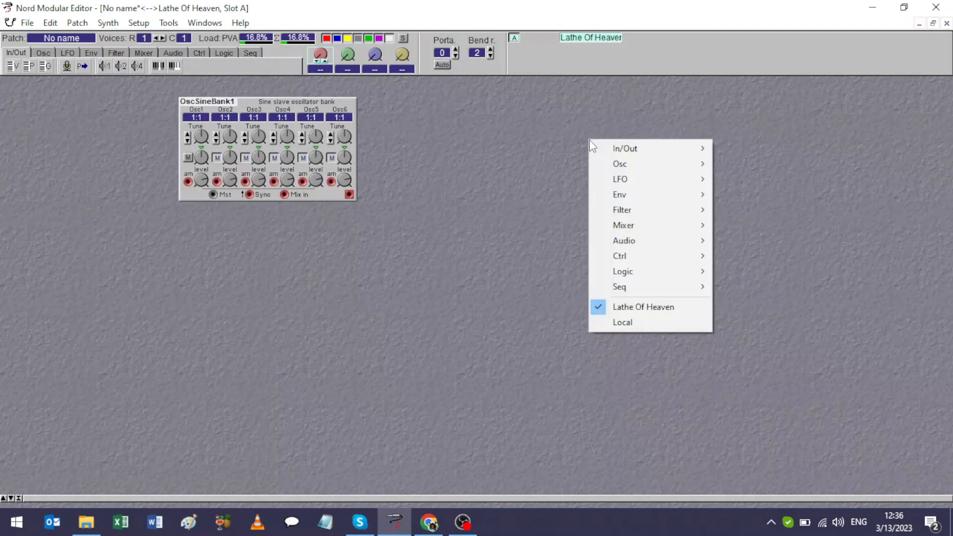
mouse_move(600, 150)
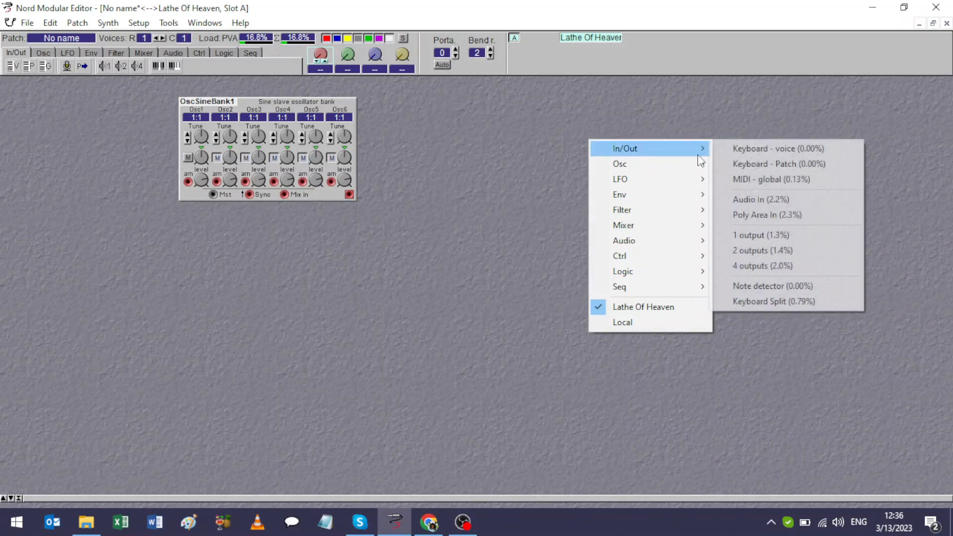
left_click(743, 246)
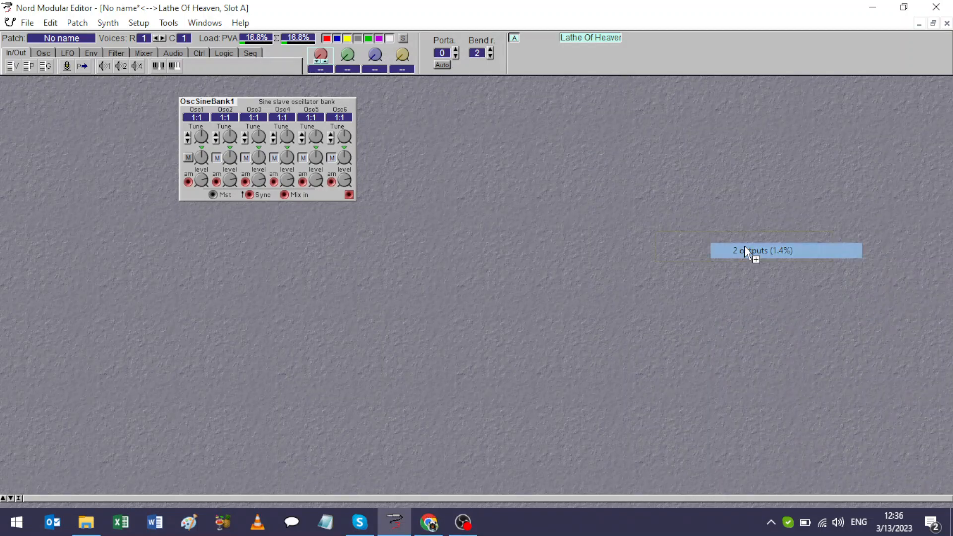
left_click(674, 148)
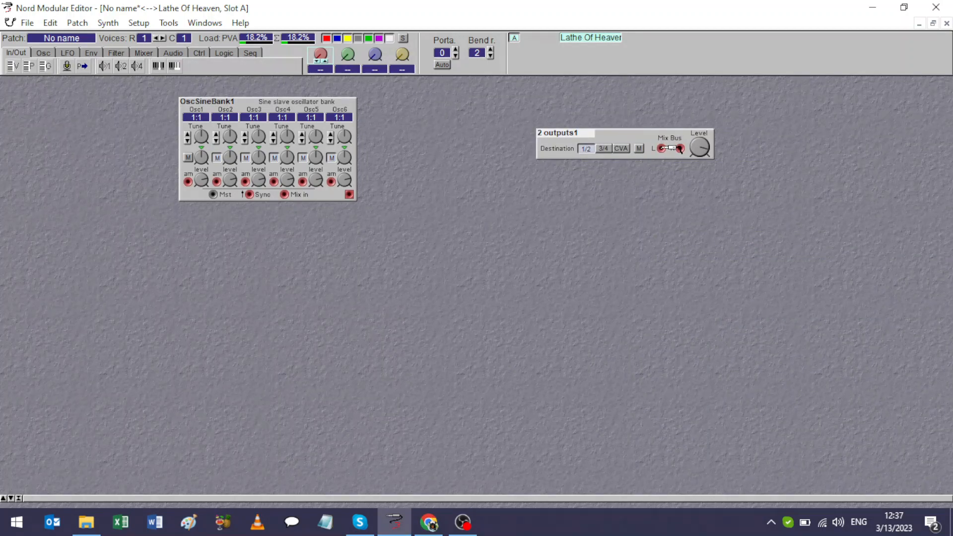
left_click_drag(679, 150, 680, 151)
left_click(678, 164)
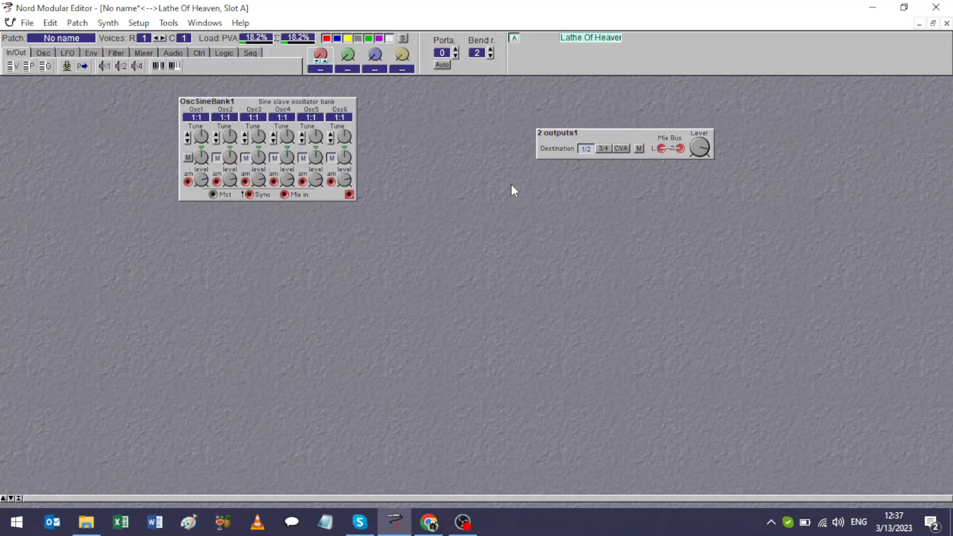
Add an OSC A module below the 2 outputs module, and delete it again.
right_click(457, 186)
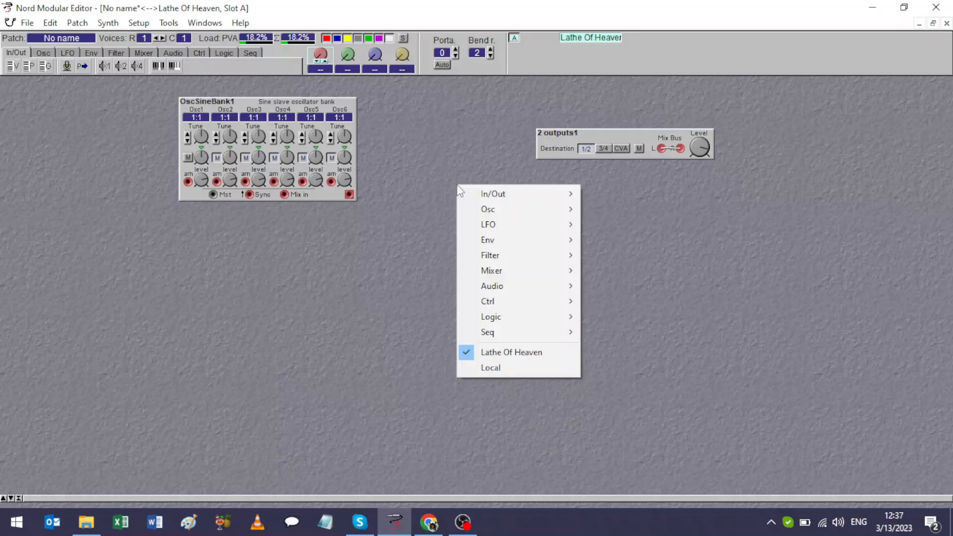
mouse_move(484, 210)
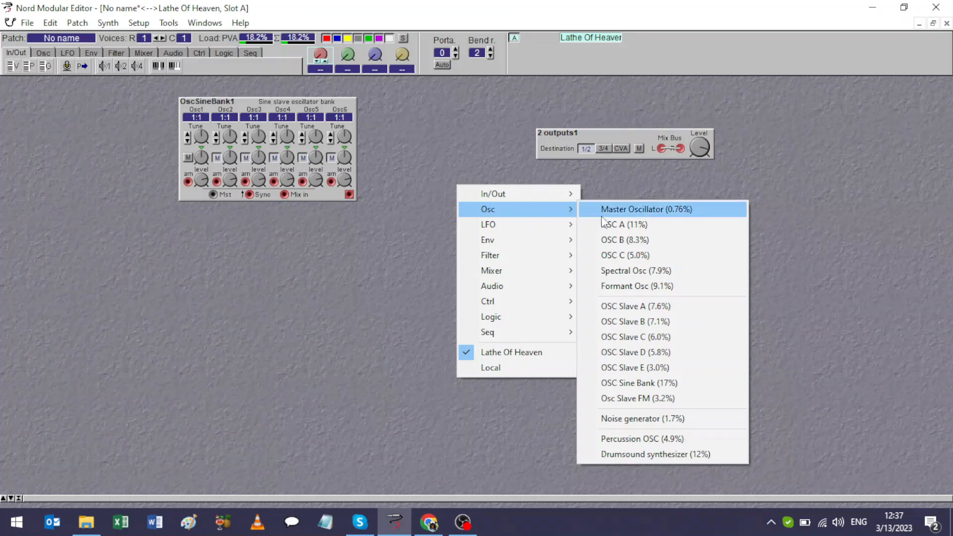
left_click(661, 228)
left_click(554, 243)
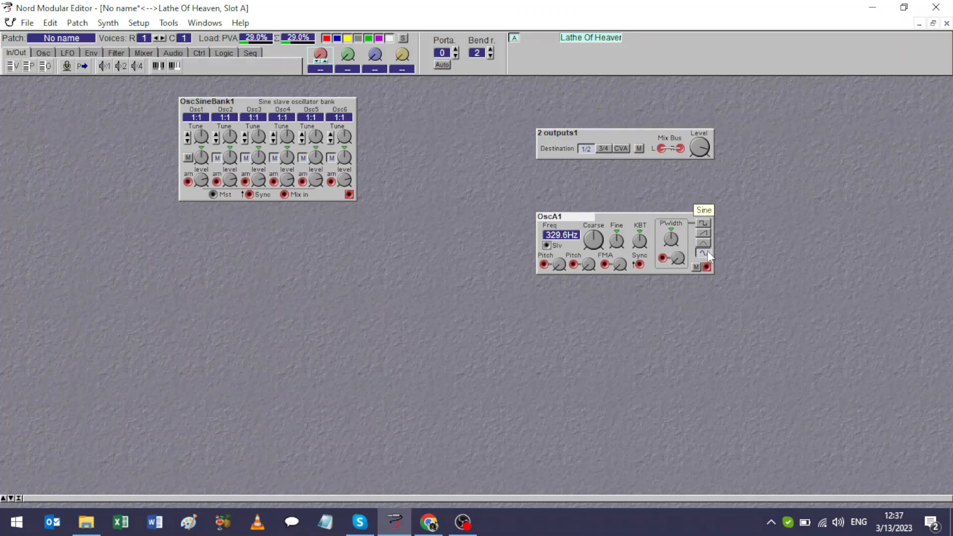
right_click(604, 217)
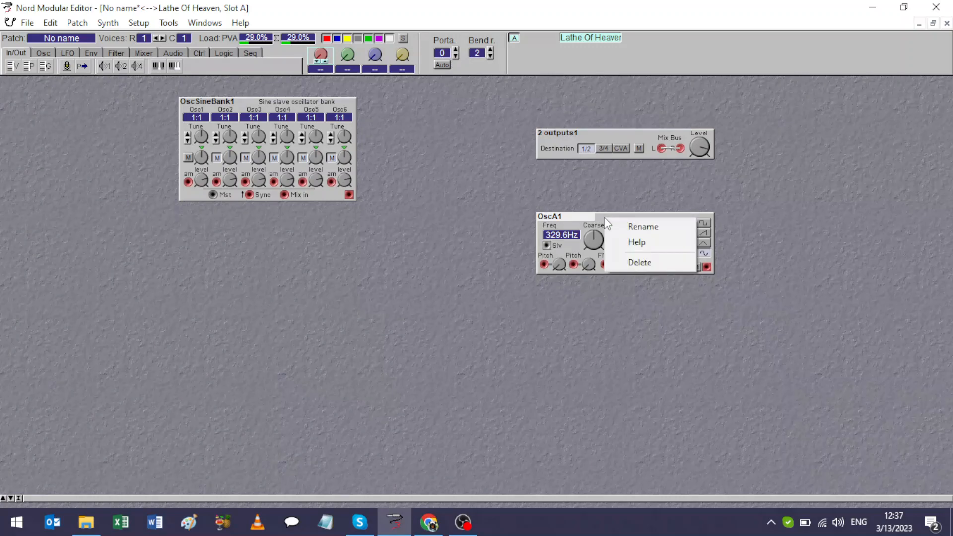
left_click(623, 264)
Add an OSC Slave A module in the column of the 2 outputs module, and delete it again.
right_click(423, 216)
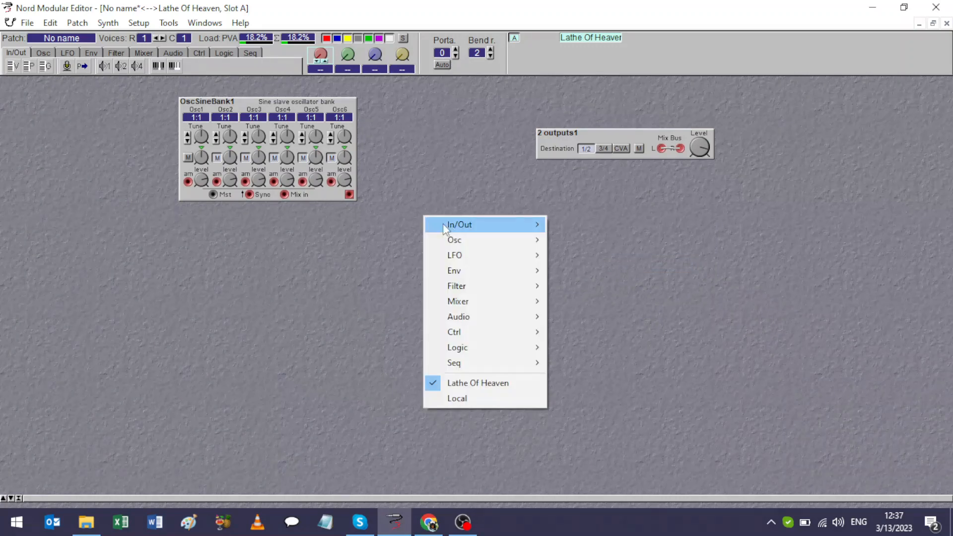
mouse_move(458, 236)
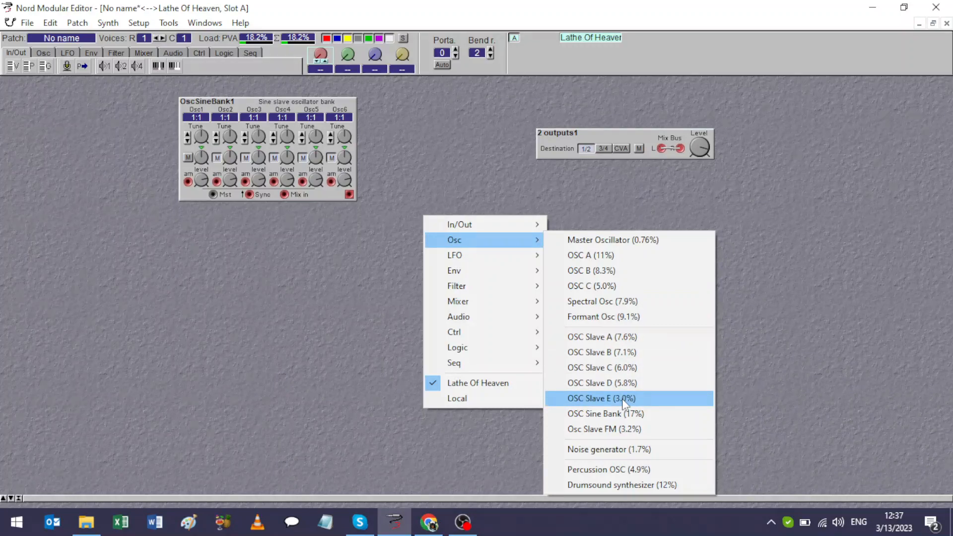
left_click(635, 337)
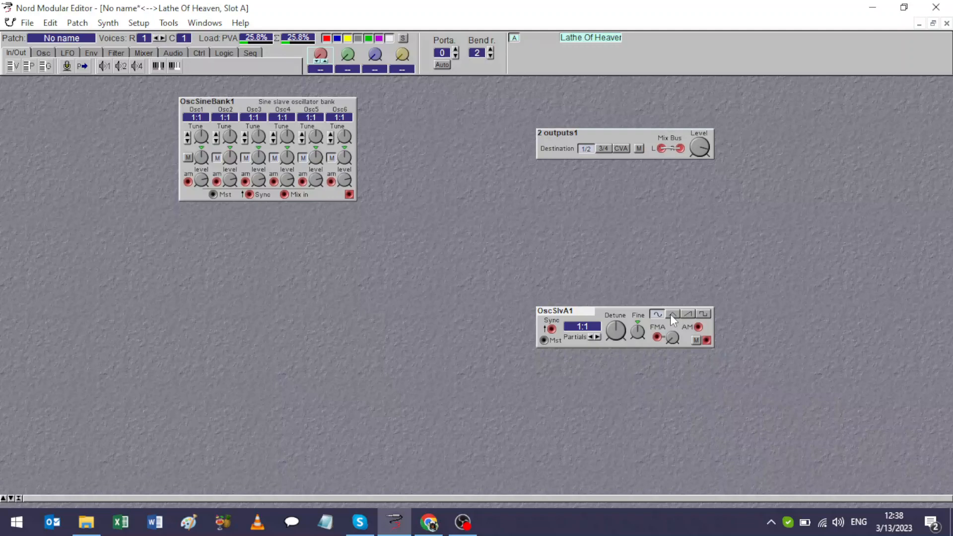
right_click(603, 315)
left_click(617, 357)
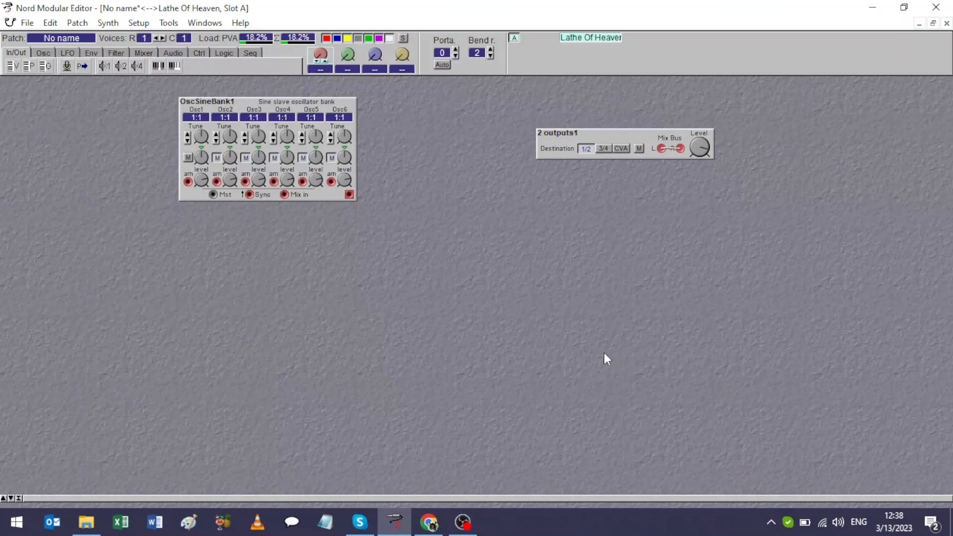
right_click(538, 274)
mouse_move(606, 304)
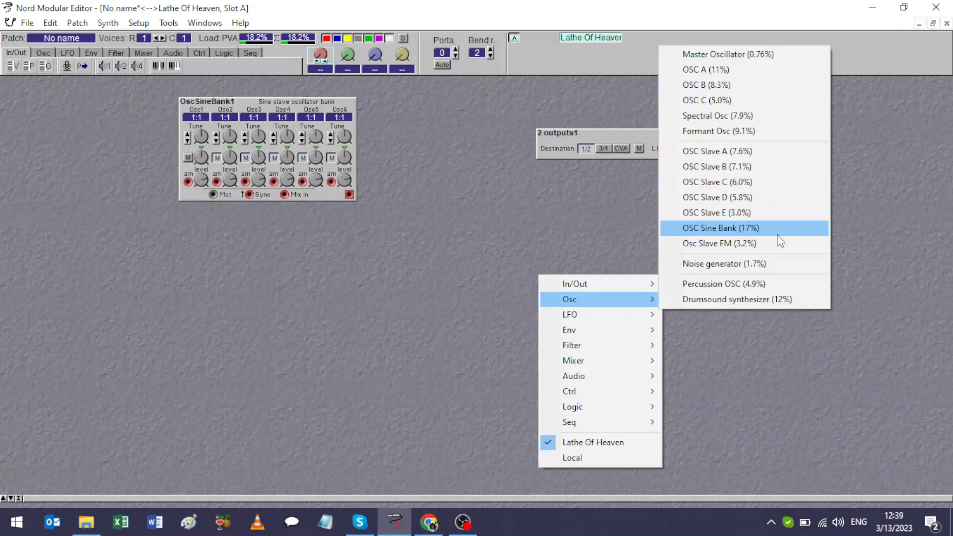
left_click(469, 200)
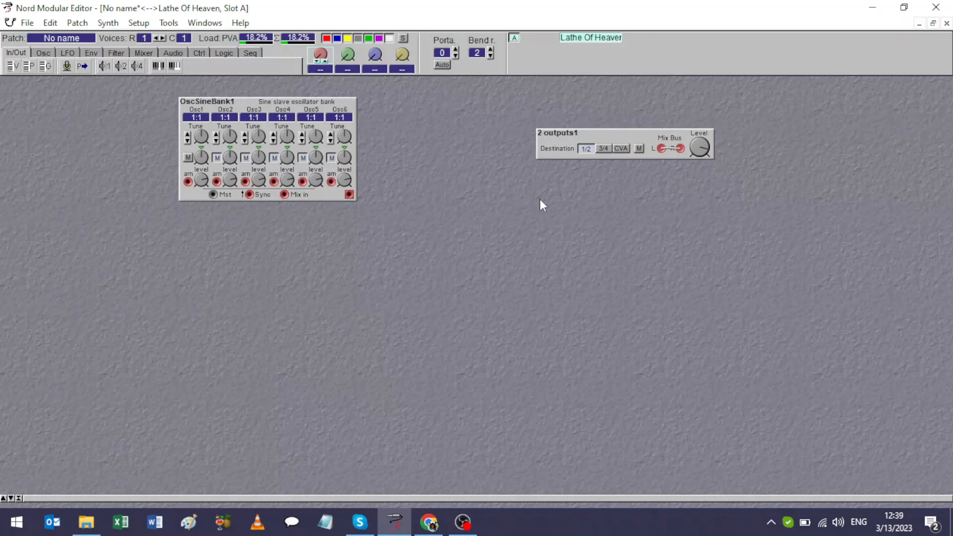
Add an ADSR envelope between the sine bank and the outputs module, and patch the sine bank's output into its audio input.
right_click(446, 202)
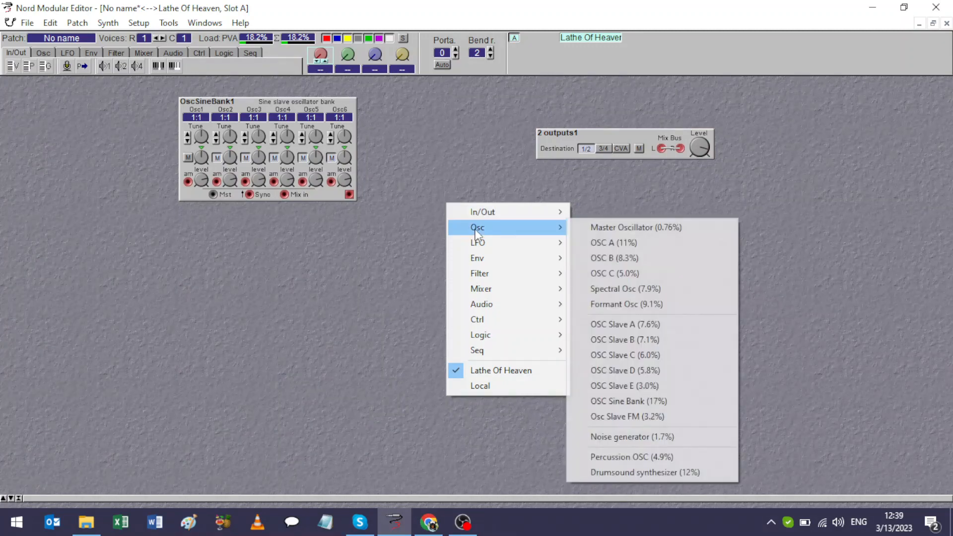
mouse_move(529, 255)
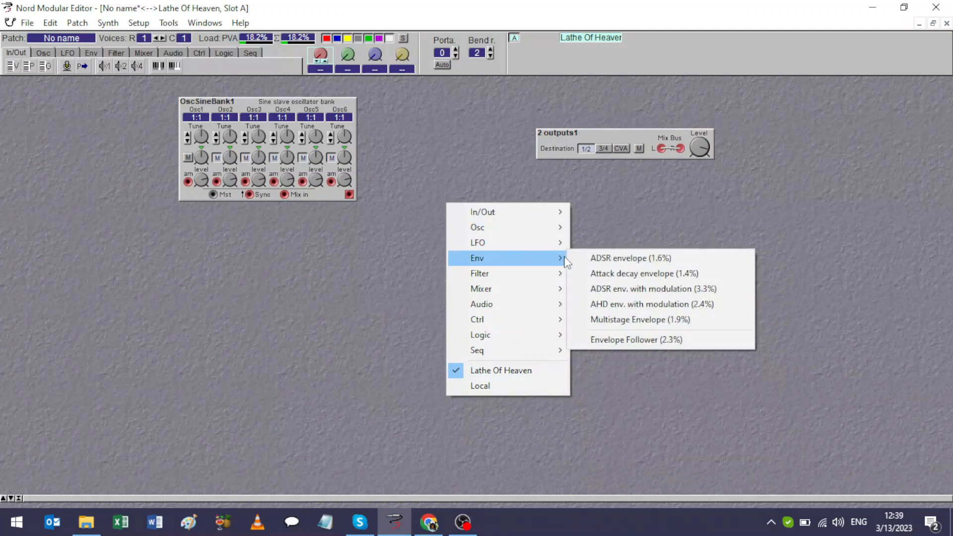
left_click(620, 261)
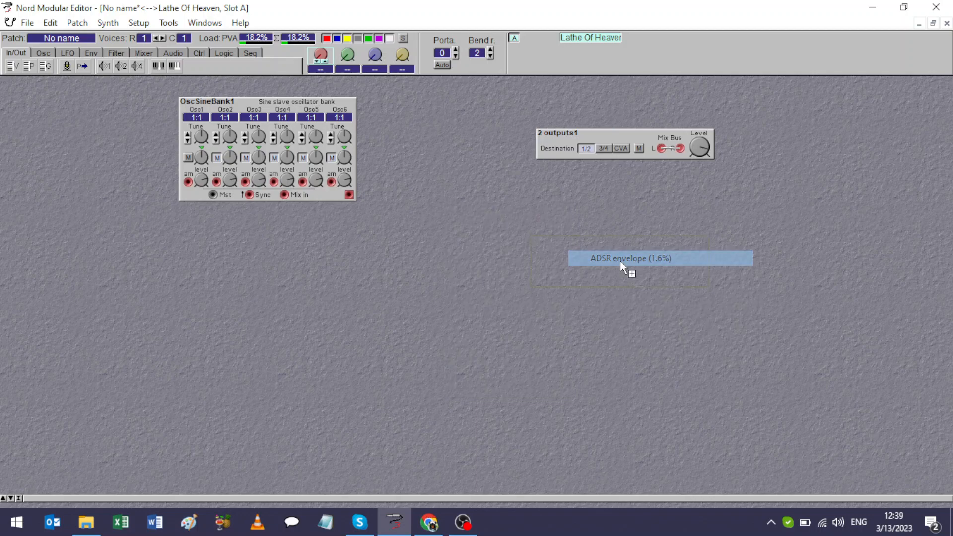
left_click(474, 179)
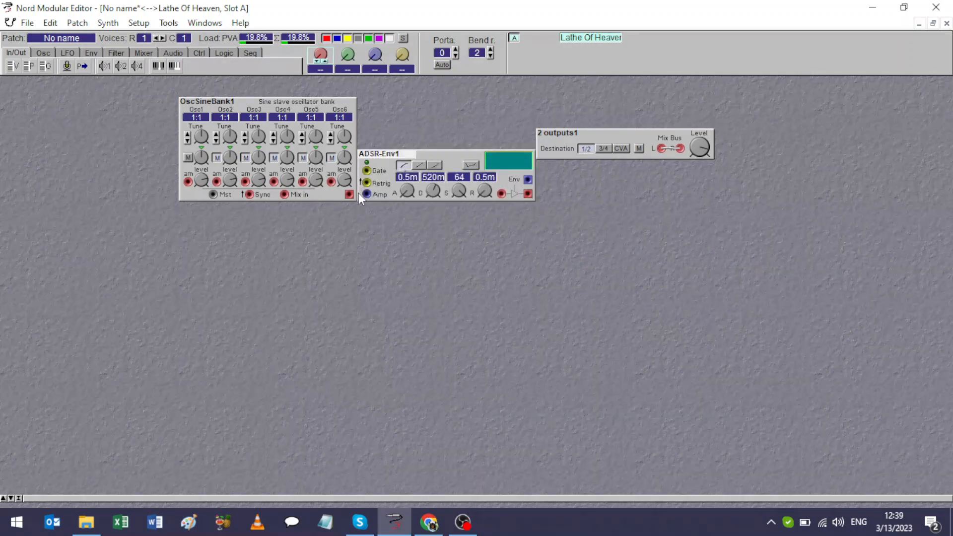
left_click_drag(368, 196, 614, 175)
Add a 3 inputs mixer directly above the 2 outputs module.
right_click(595, 182)
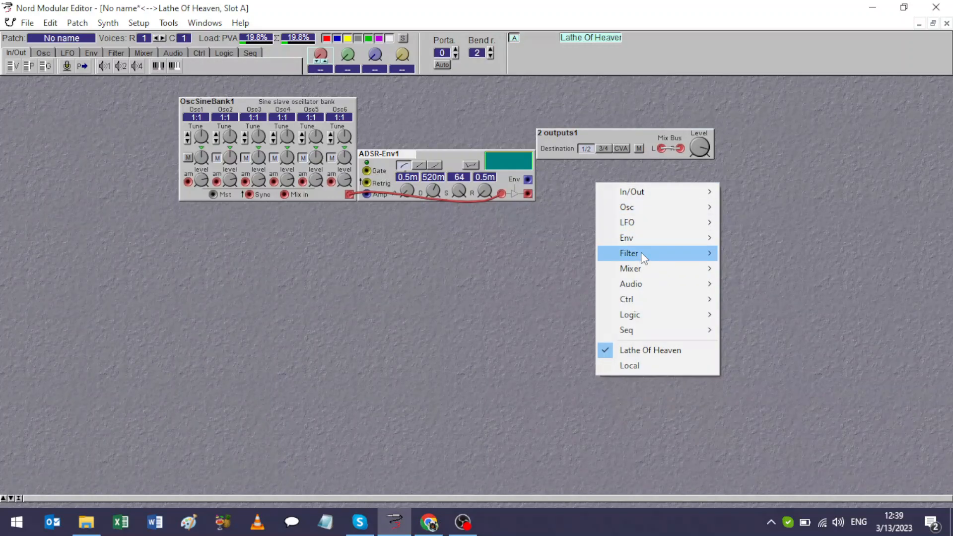
mouse_move(644, 260)
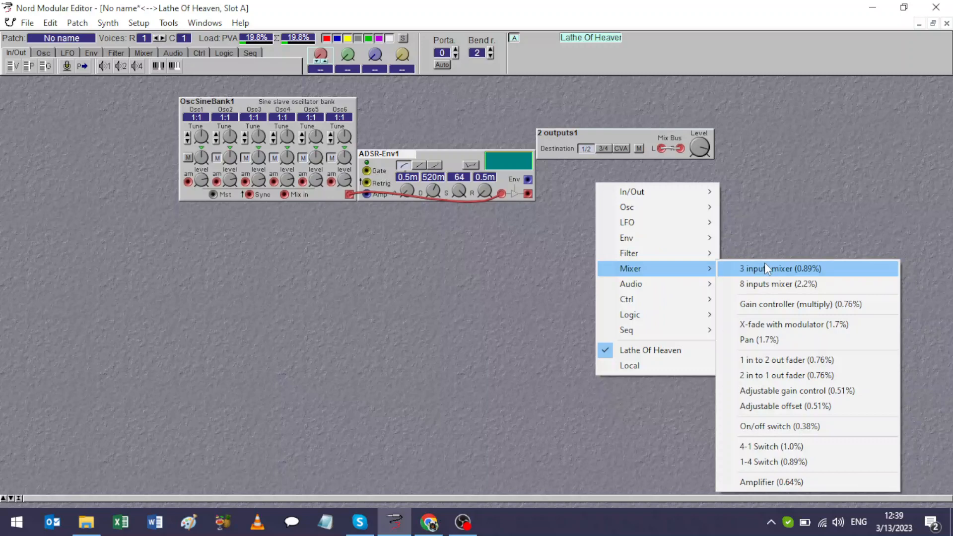
left_click(764, 263)
left_click(619, 108)
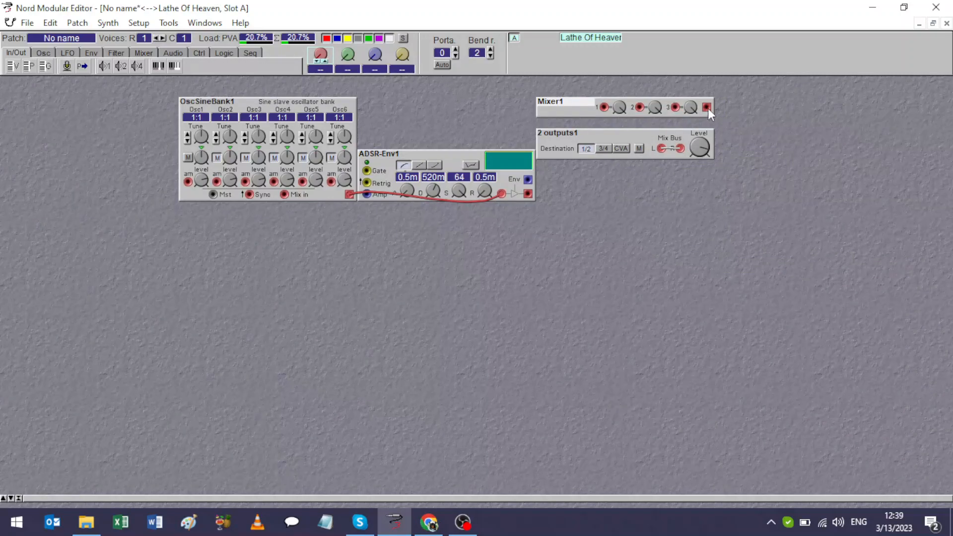
Patch the mixer's output to the R input of the outputs module and the ADSR envelope's audio output to mixer input 1.
left_click_drag(707, 108, 681, 150)
left_click_drag(527, 194, 603, 90)
left_click_drag(528, 194, 604, 107)
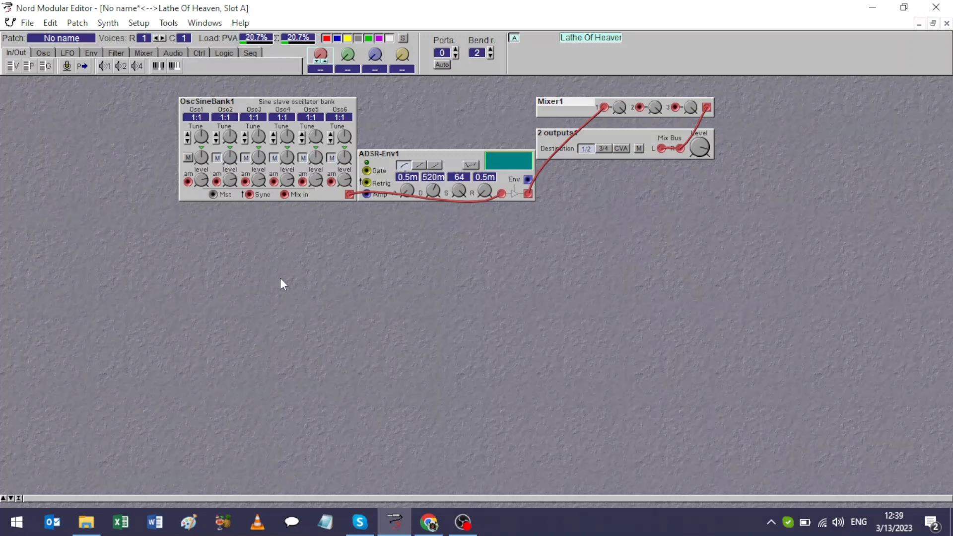
Add an event sequencer module in the free column to the left of the sine bank.
right_click(227, 244)
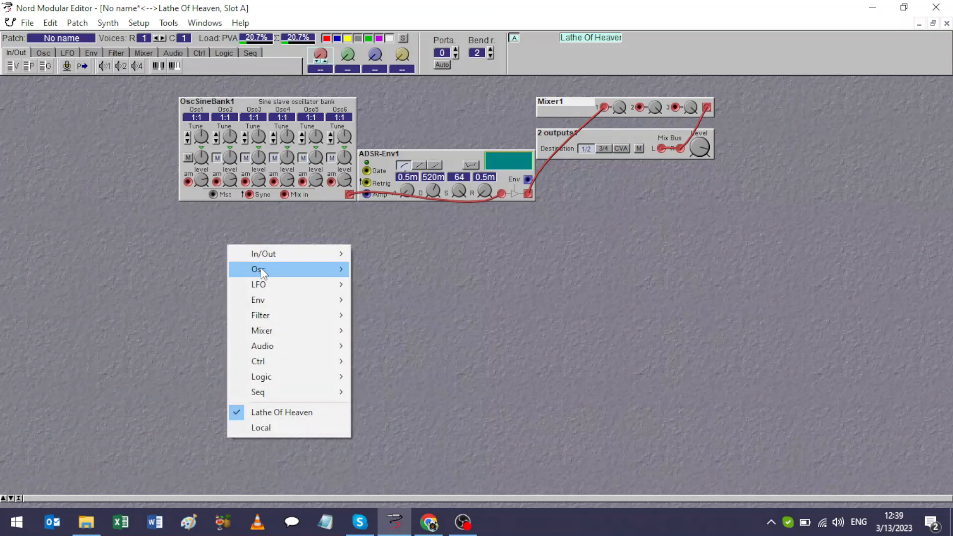
mouse_move(314, 284)
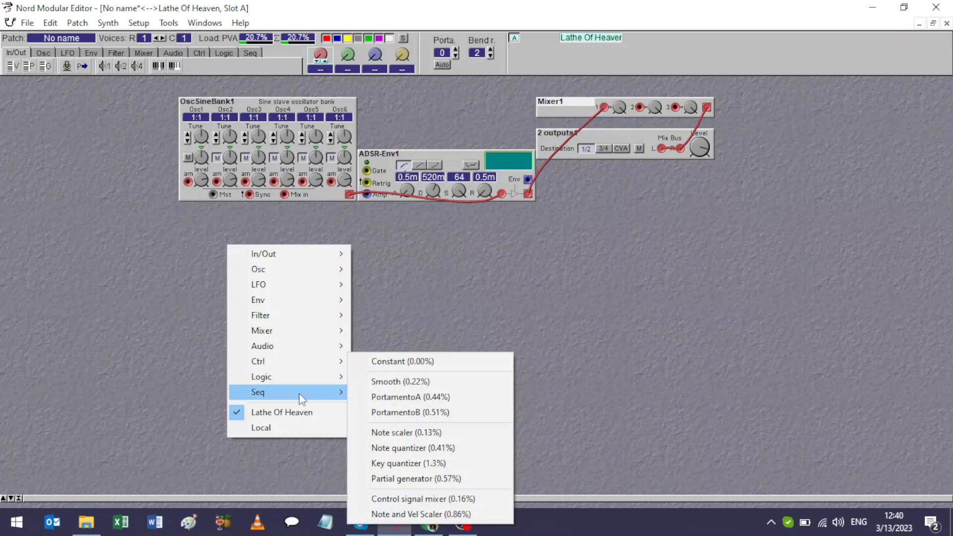
mouse_move(298, 393)
left_click(391, 392)
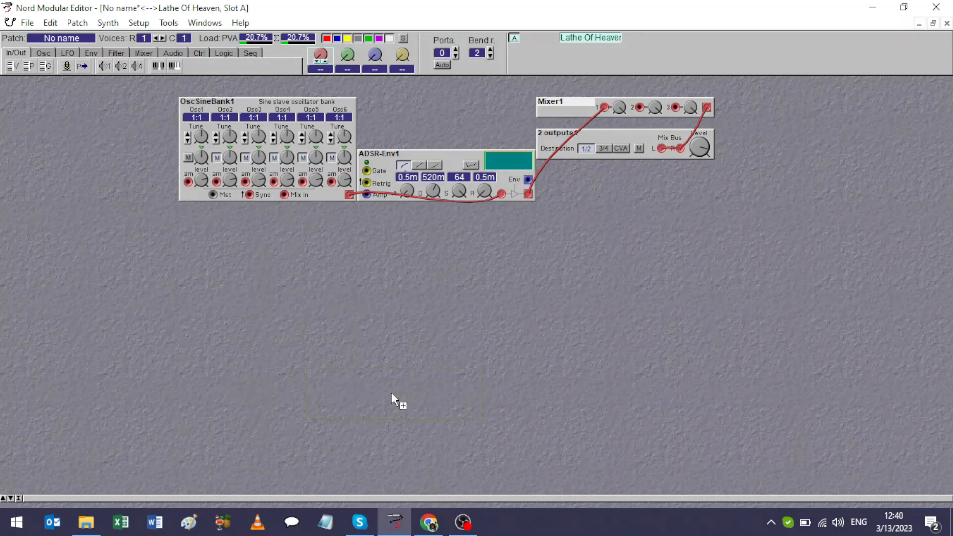
left_click(92, 173)
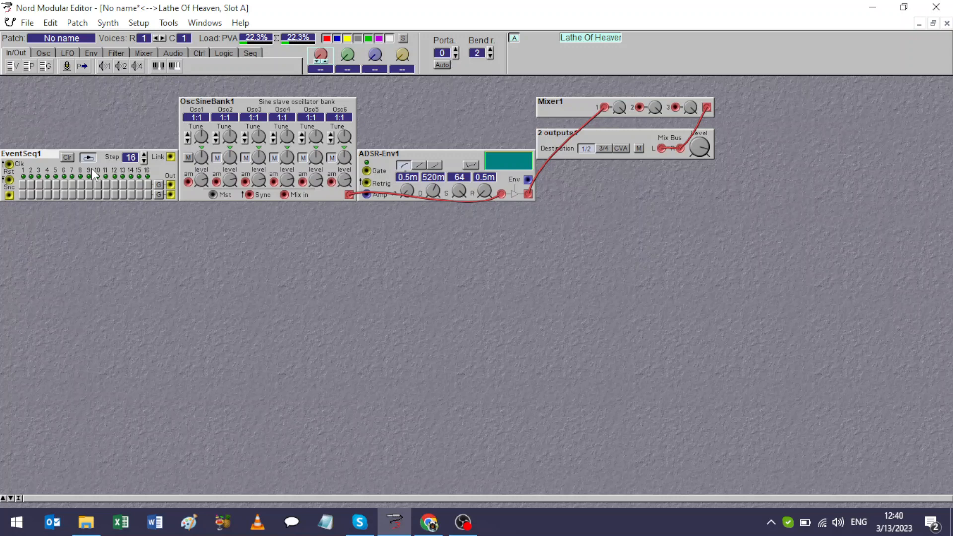
Add a clock generator above the event sequencer and move the sequencer directly beneath it.
right_click(42, 102)
mouse_move(72, 128)
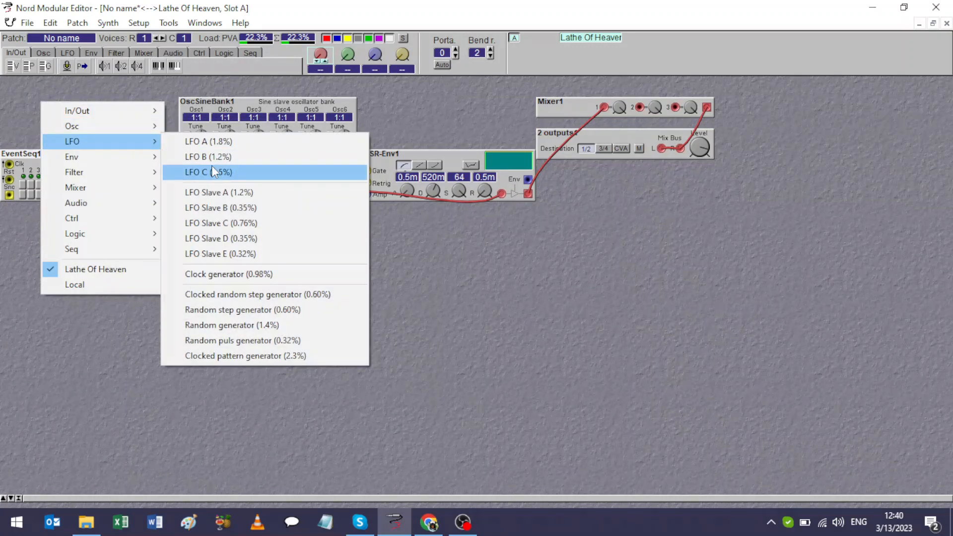
left_click(224, 273)
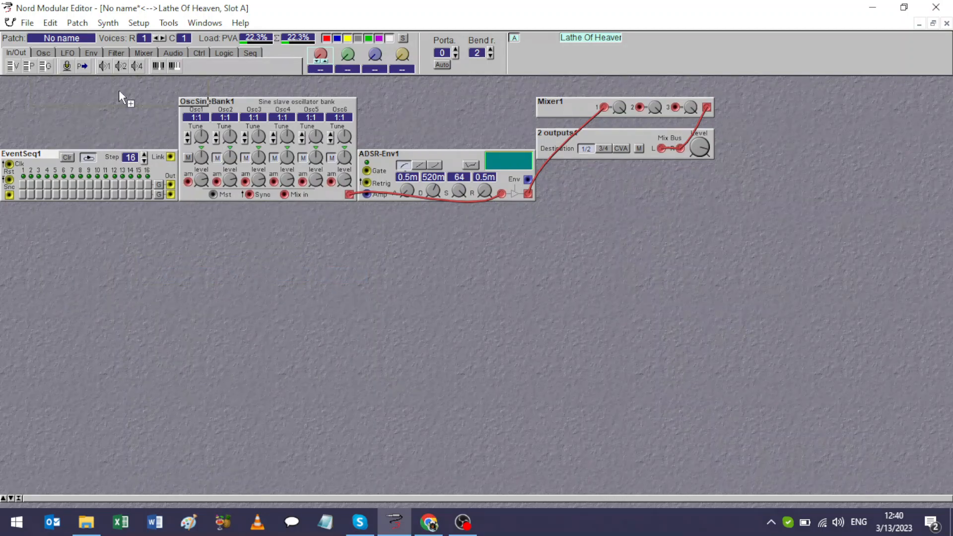
left_click(96, 94)
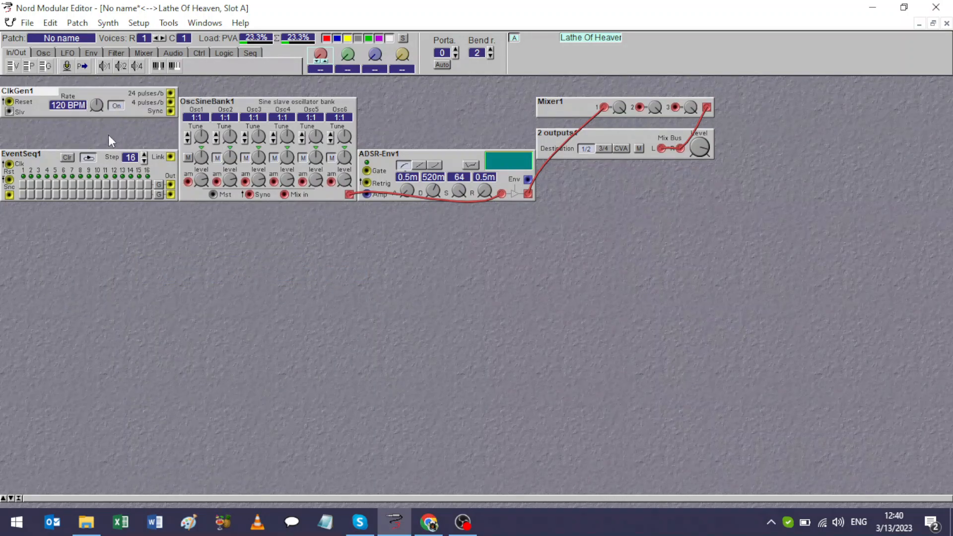
left_click_drag(55, 153, 47, 124)
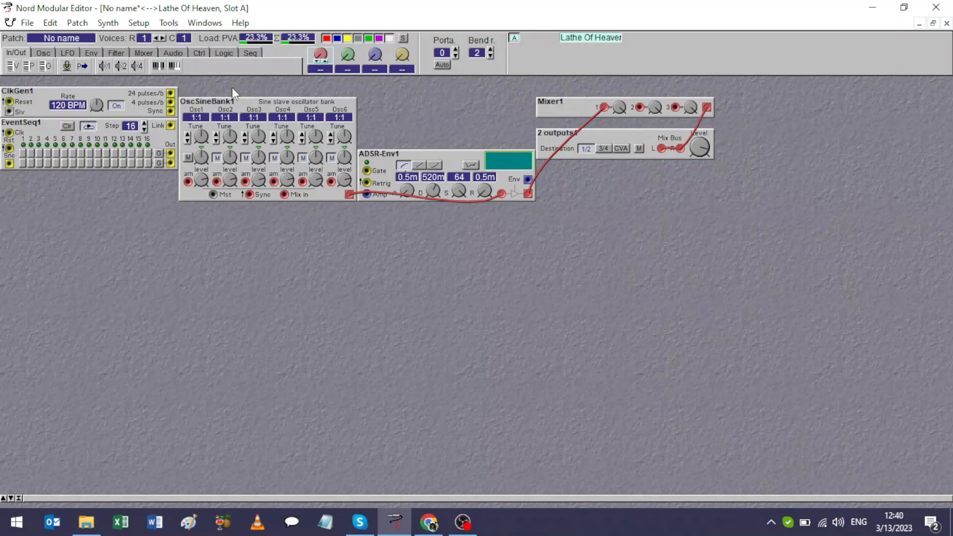
Move all modules up to the upper edge of the patch area, keeping each in its own column.
left_click_drag(116, 212, 97, 80)
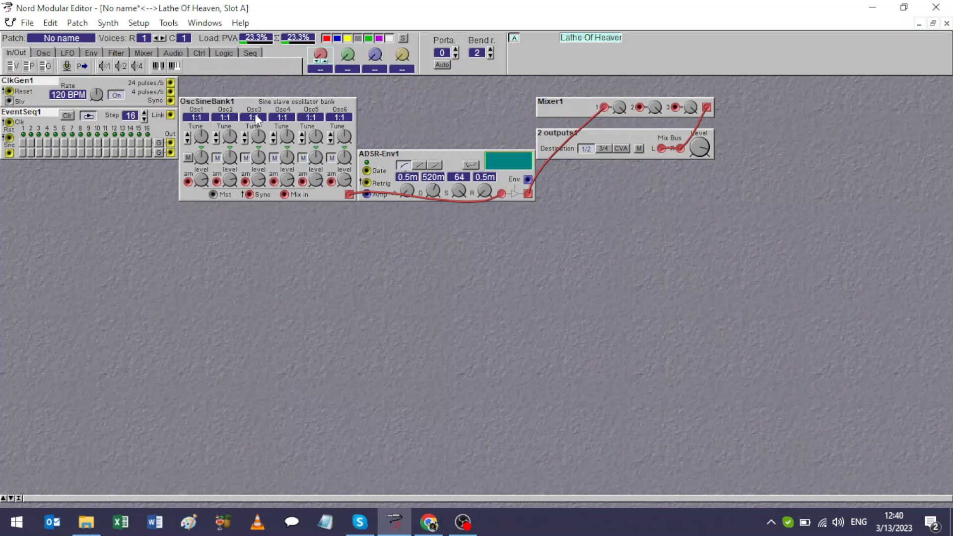
left_click_drag(252, 103, 253, 82)
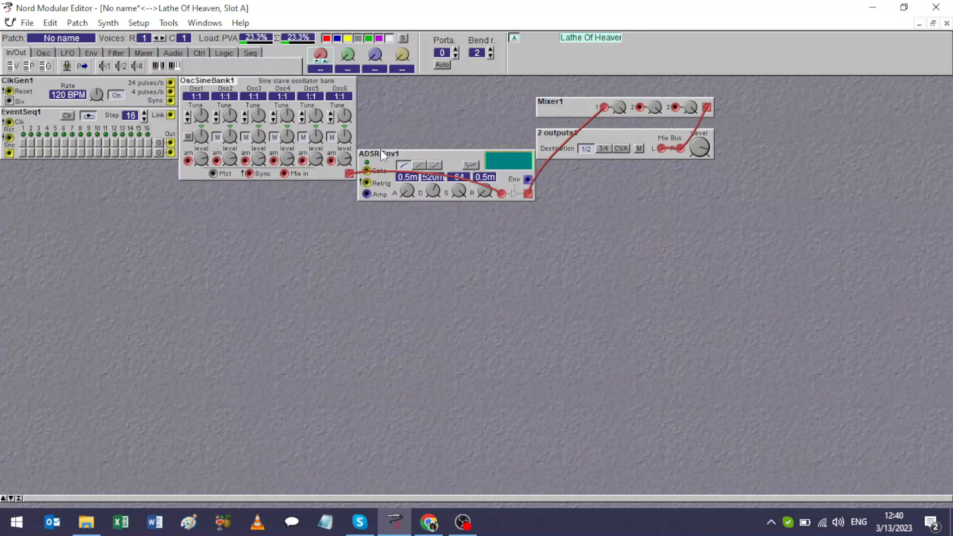
left_click_drag(380, 152, 381, 82)
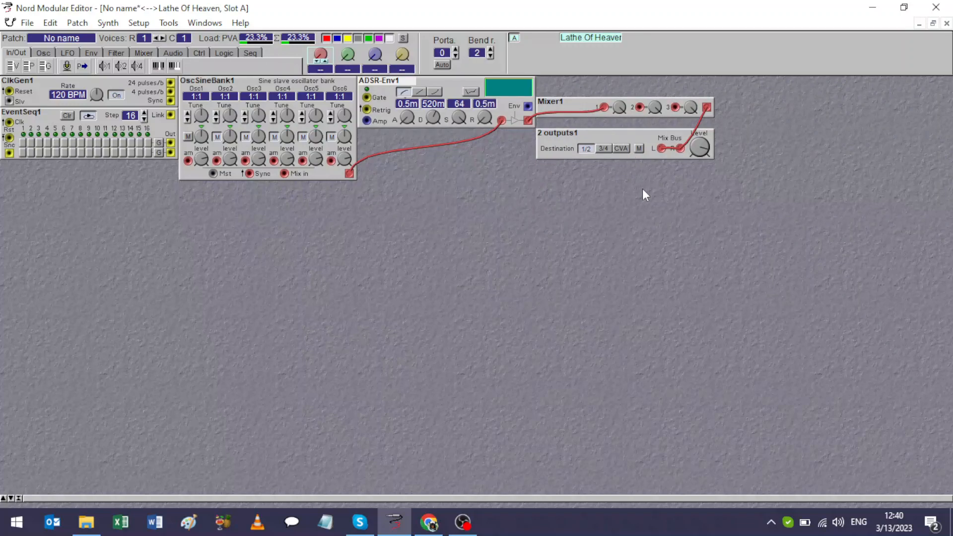
left_click_drag(642, 189, 581, 101)
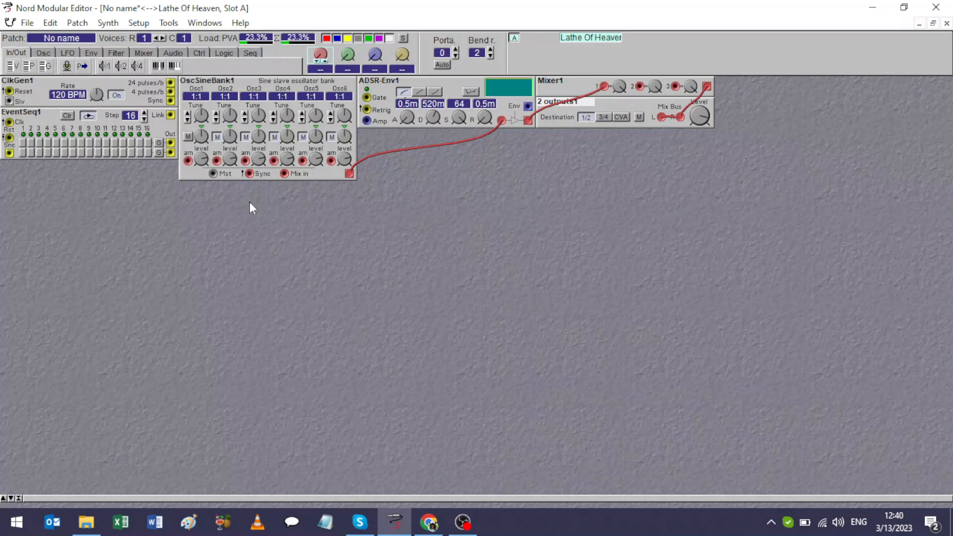
Patch the sequencer's first output to the envelope's Gate, and clock the sequencer from the generator's 4 pulses/b output at 100 BPM.
left_click_drag(171, 143, 368, 97)
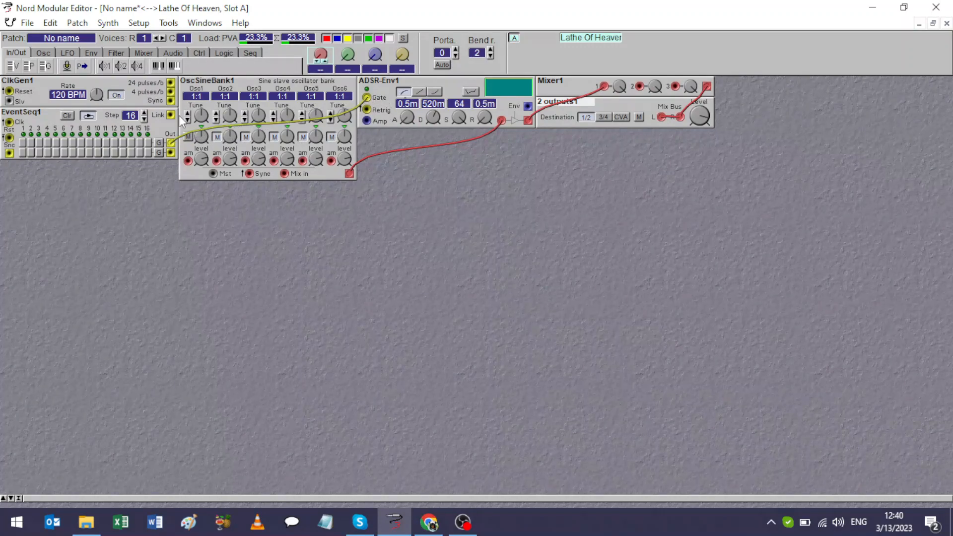
left_click_drag(97, 92, 95, 99)
left_click_drag(171, 92, 10, 122)
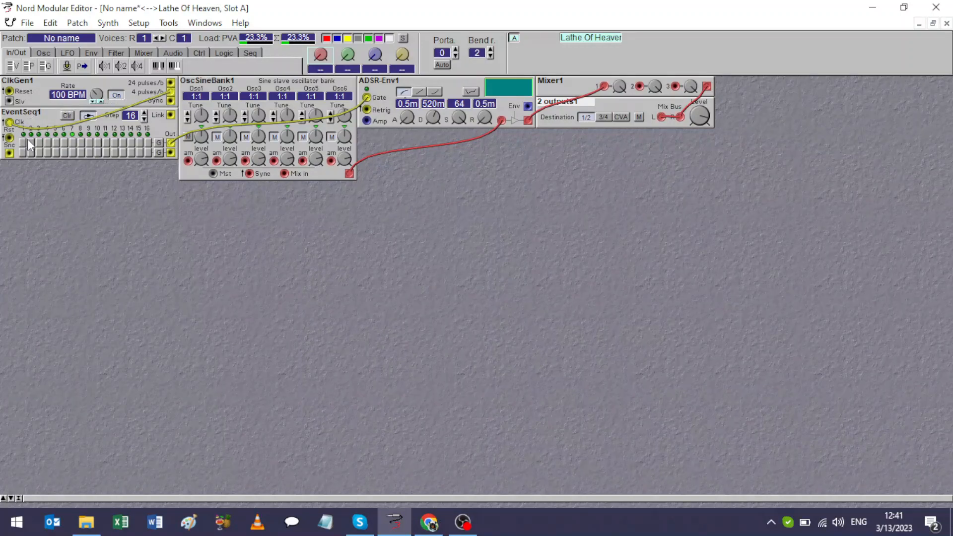
Activate step 1 in the sequencer's upper row and set the ADSR envelope's decay to 1.8 s and release to 2.3 s.
left_click(22, 141)
left_click(703, 116)
left_click_drag(433, 117, 433, 105)
left_click_drag(481, 117, 481, 94)
left_click_drag(481, 118, 482, 124)
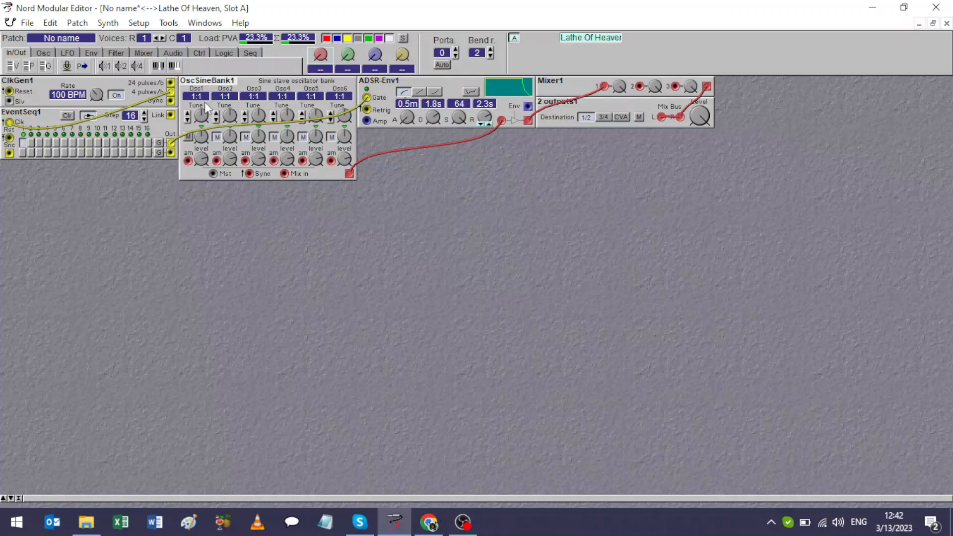
Set Osc2 of the sine bank to a ratio of 8:1 and unmute it.
left_click(216, 113)
left_click(217, 112)
left_click(216, 112)
left_click(216, 113)
left_click(216, 113)
left_click(217, 113)
left_click(217, 113)
left_click(216, 112)
left_click(216, 113)
left_click(216, 113)
left_click(216, 113)
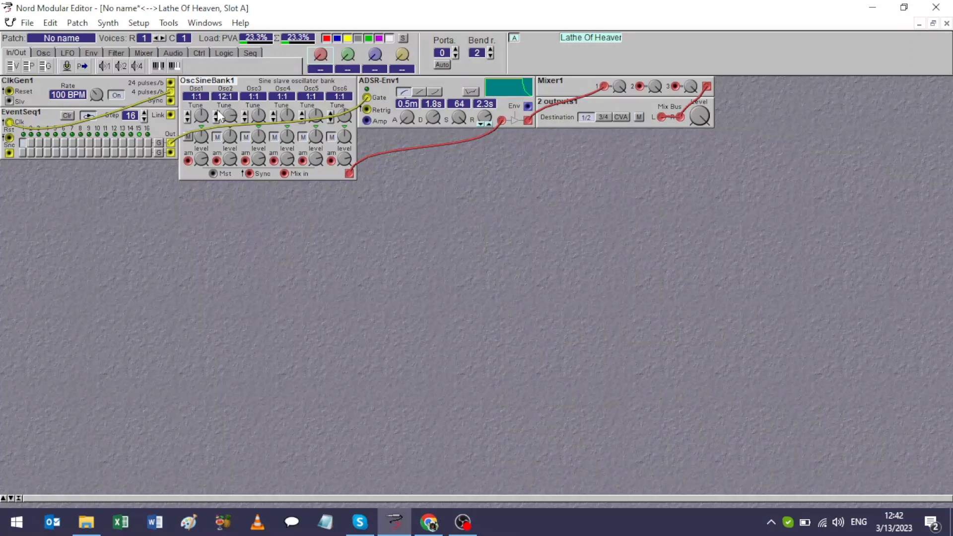
left_click(218, 135)
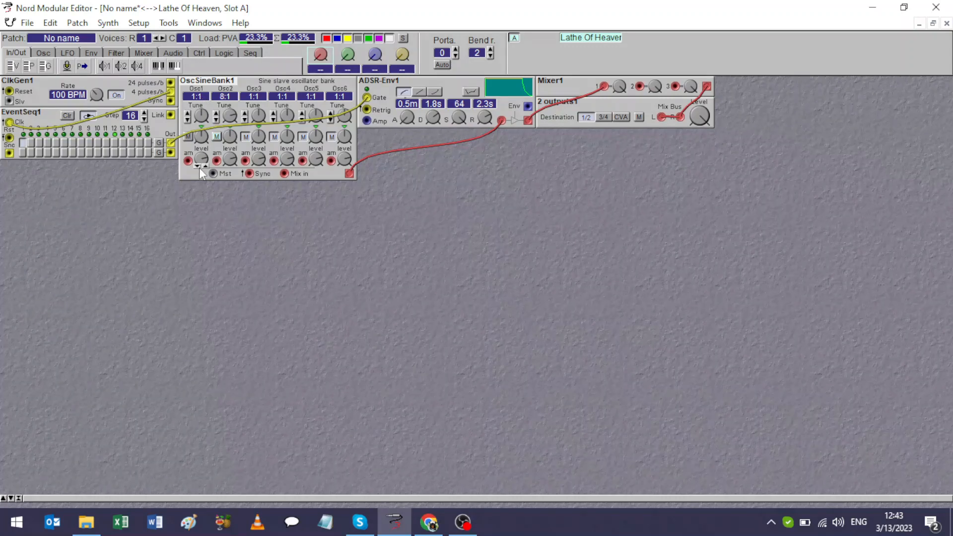
right_click(213, 260)
mouse_move(238, 283)
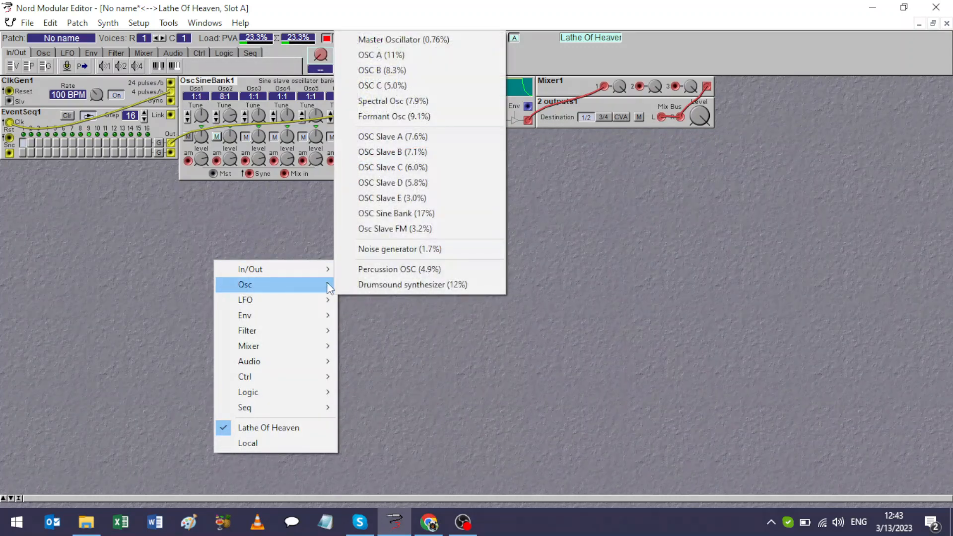
left_click(412, 52)
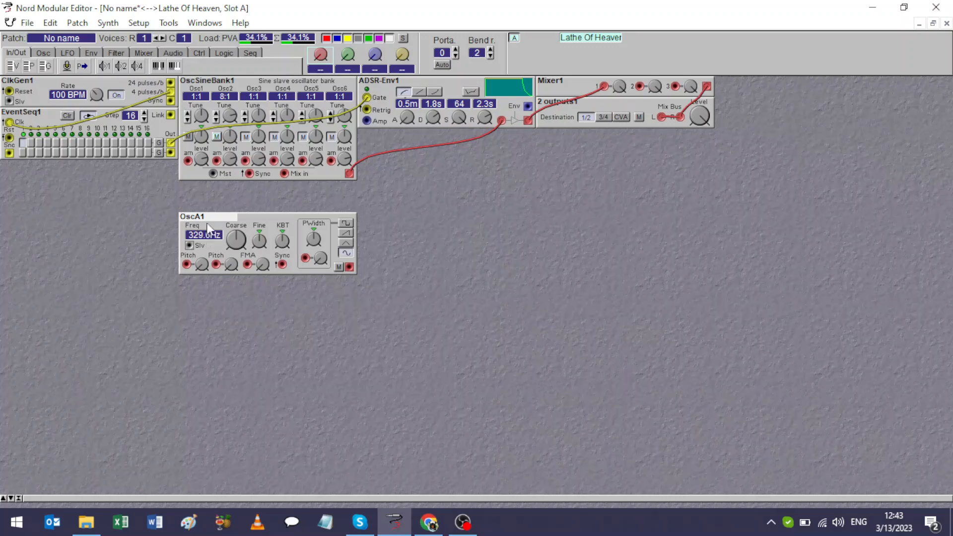
key("Delete")
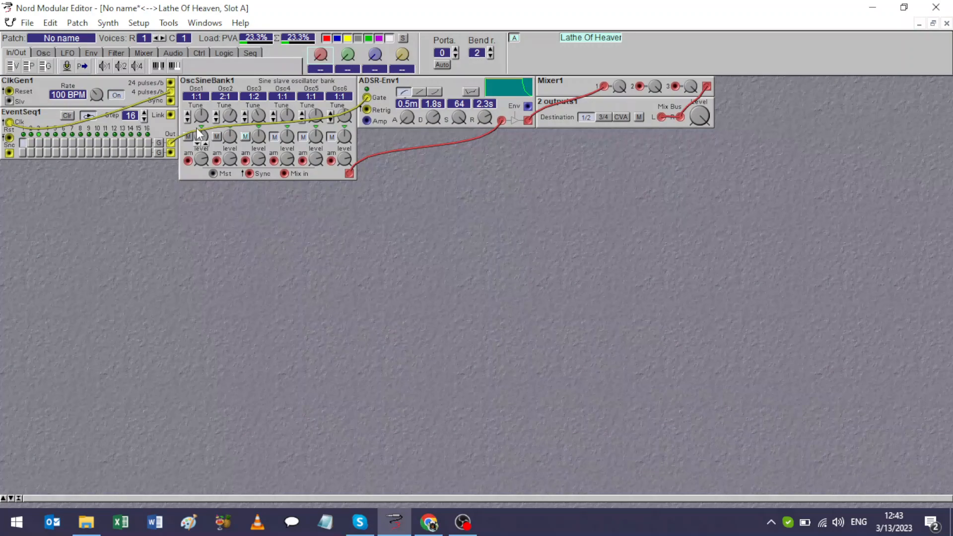
Switch sequencer steps 2 to 5 on and back off, and set the ADSR envelope's release to 1.5 s.
left_click(30, 142)
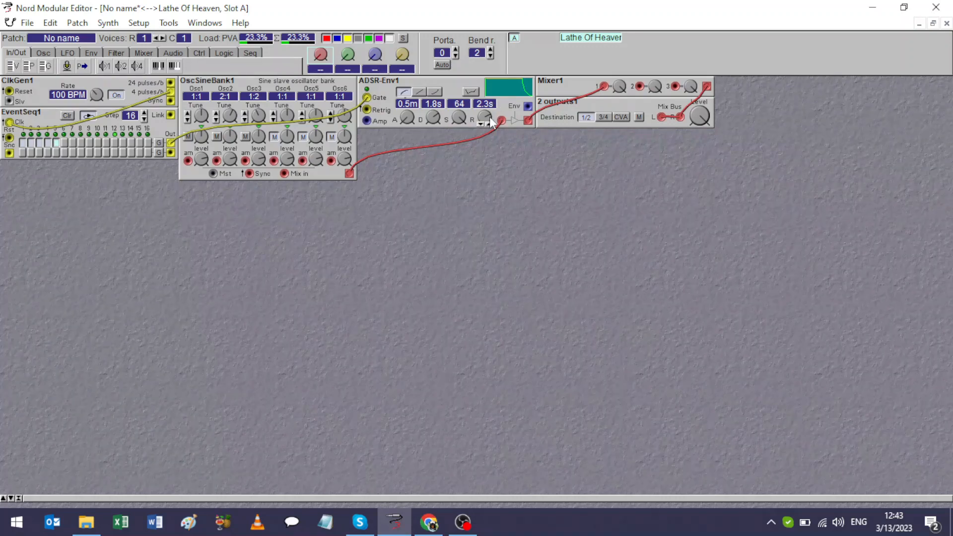
mouse_move(489, 117)
left_mouse_down()
mouse_move(486, 108)
mouse_move(488, 124)
left_mouse_up()
left_click(31, 143)
left_click_drag(488, 113, 488, 102)
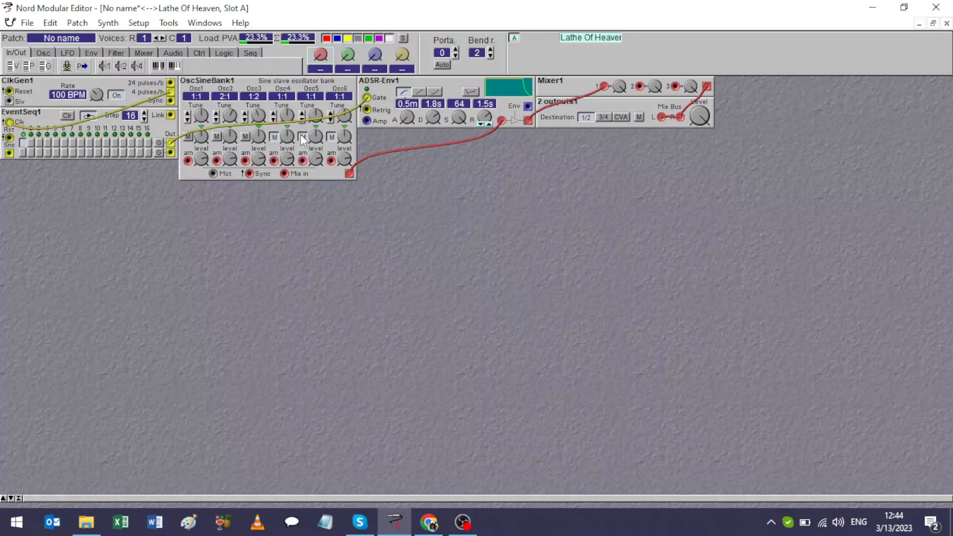
Unmute Osc4, Osc5 and Osc6 of the sine bank and tune them to 4:1, 3:1 and 2.3784.
left_click(274, 137)
left_click(274, 113)
left_click(274, 113)
left_click(332, 138)
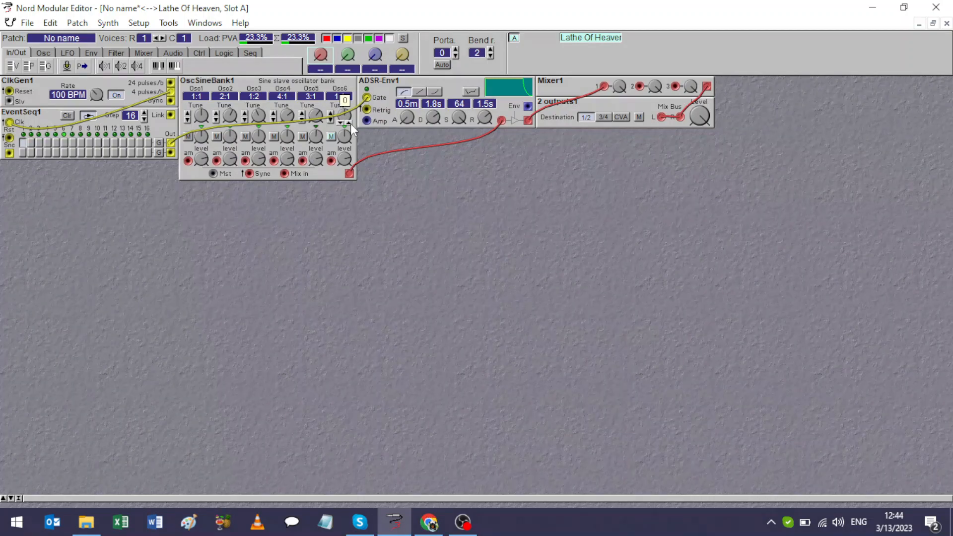
left_click(350, 124)
Add a random generator in the free area below the ADSR envelope.
right_click(199, 249)
mouse_move(275, 304)
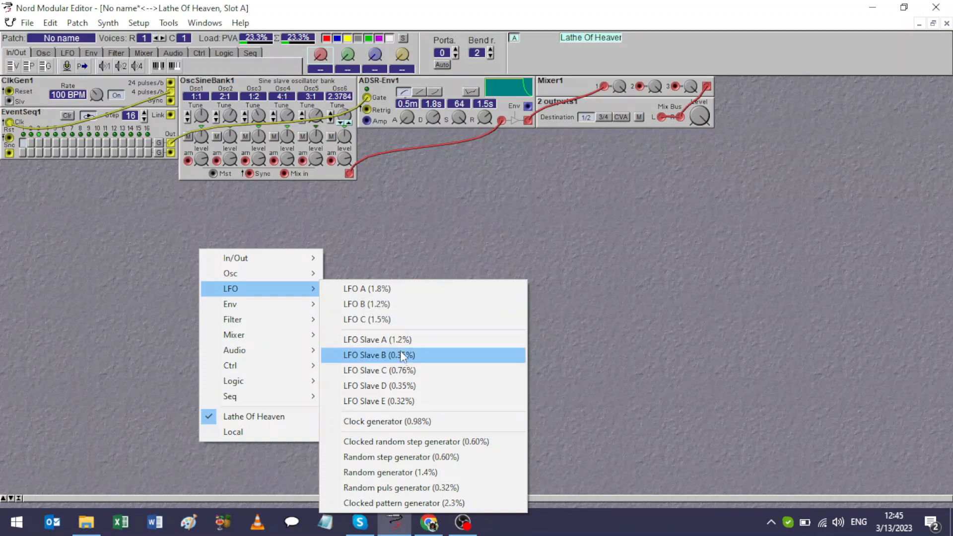
left_click(408, 473)
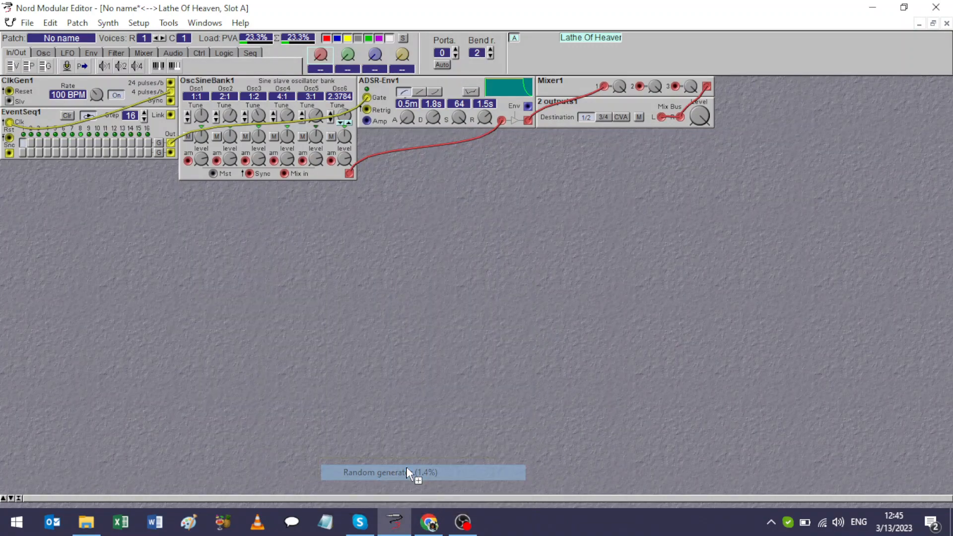
left_click(432, 307)
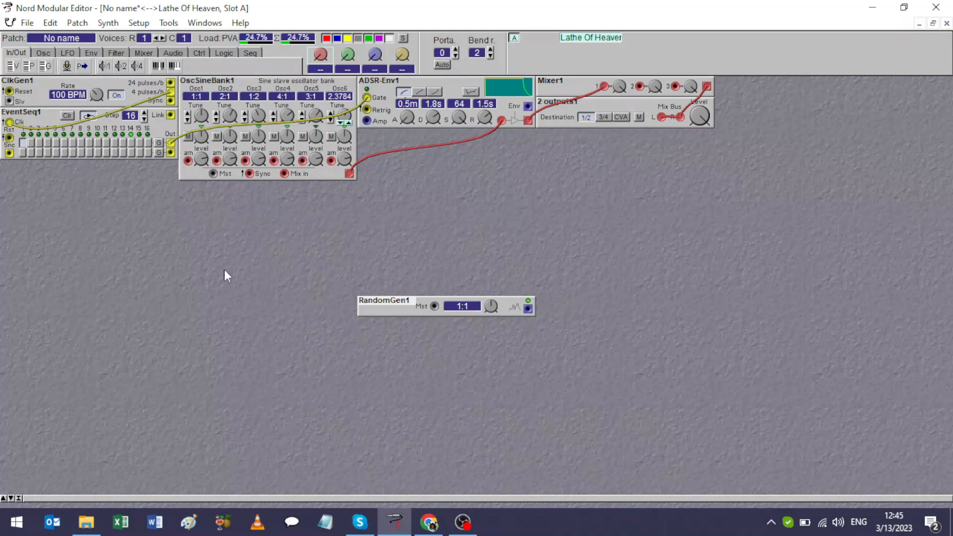
Add a second random generator directly beneath the first one.
right_click(377, 339)
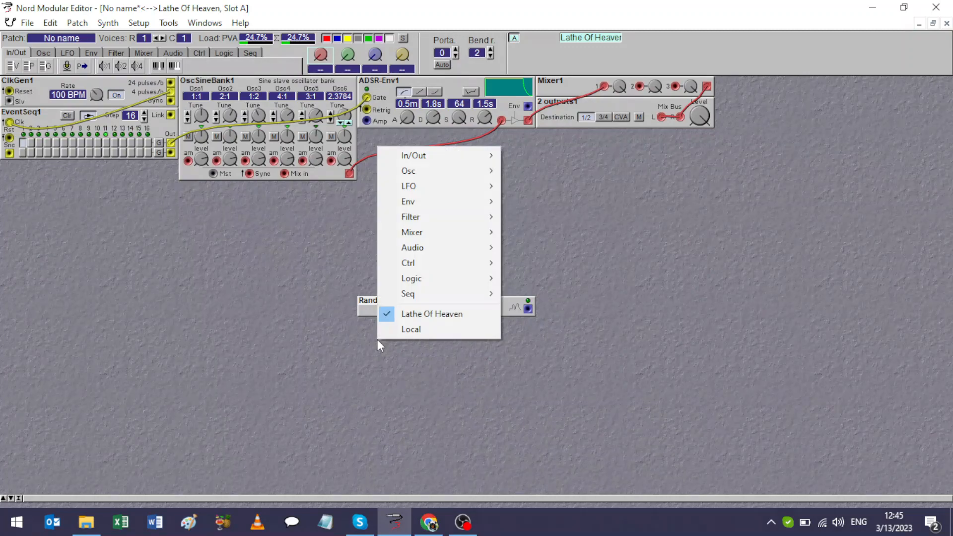
mouse_move(464, 187)
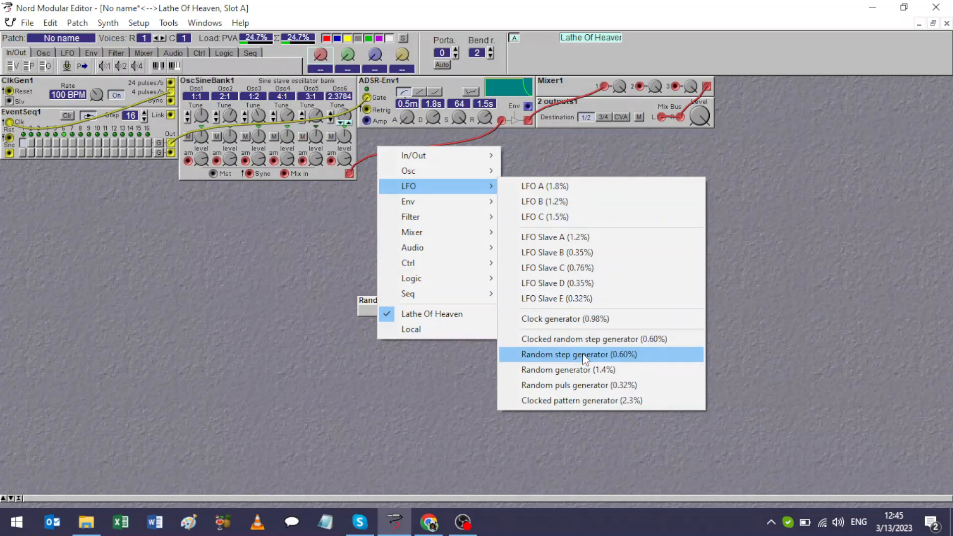
left_click(580, 372)
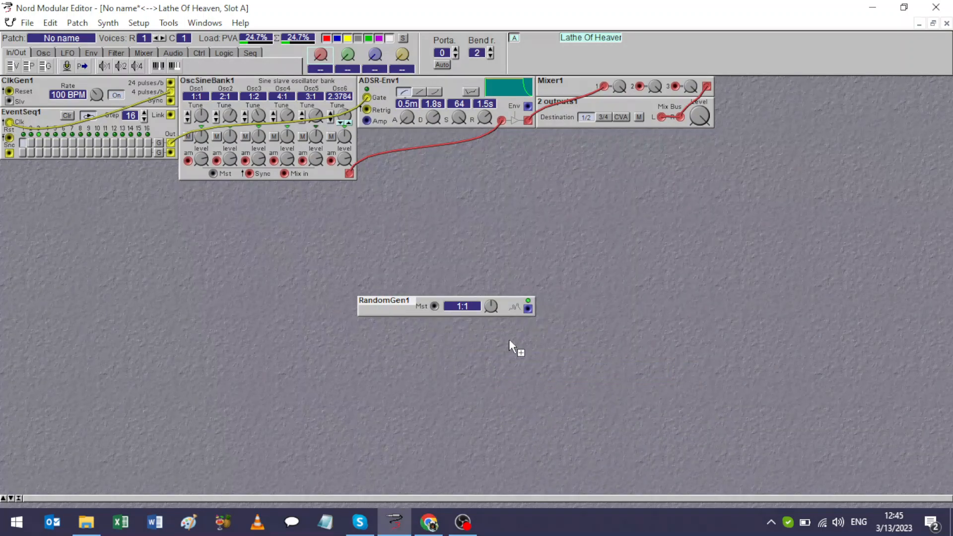
left_click(480, 332)
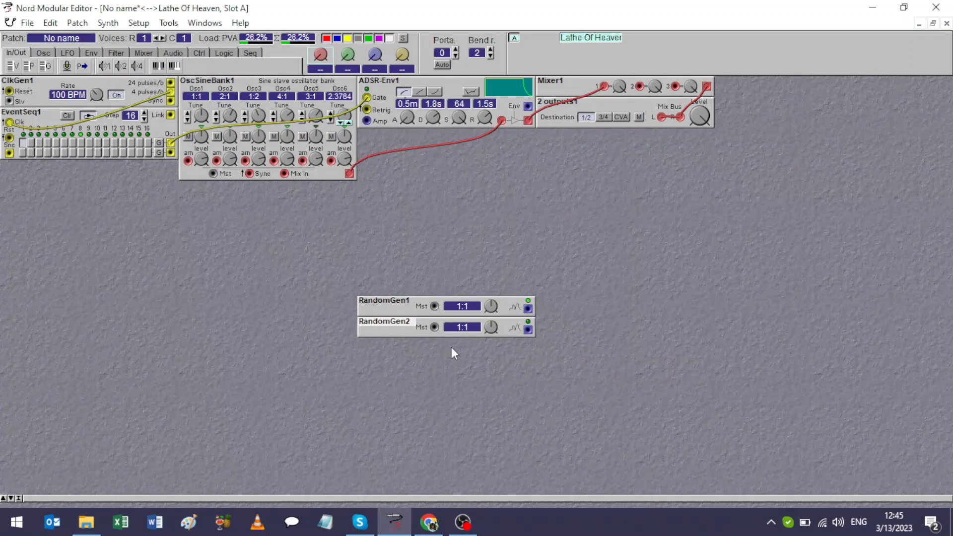
Add a third random generator and move it up directly beneath the second one.
right_click(387, 342)
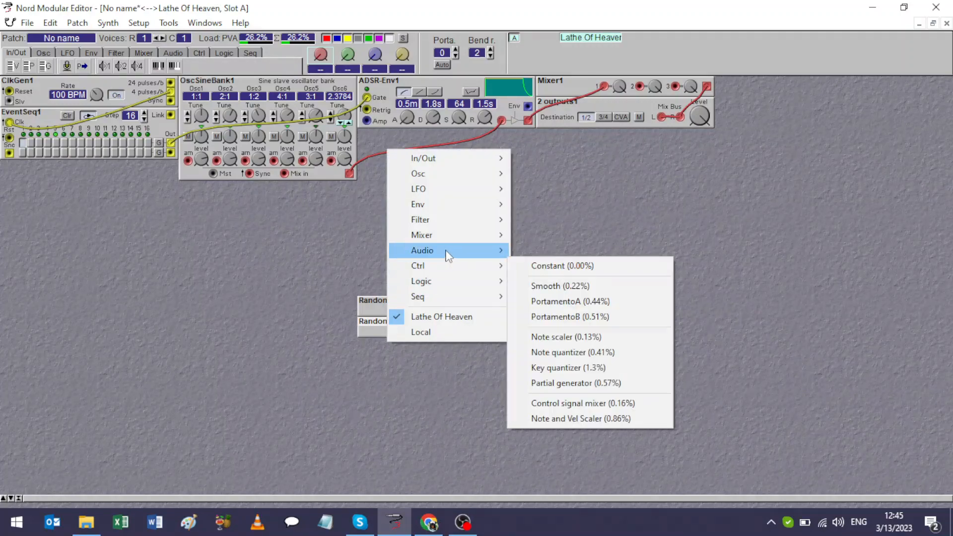
mouse_move(456, 218)
mouse_move(461, 191)
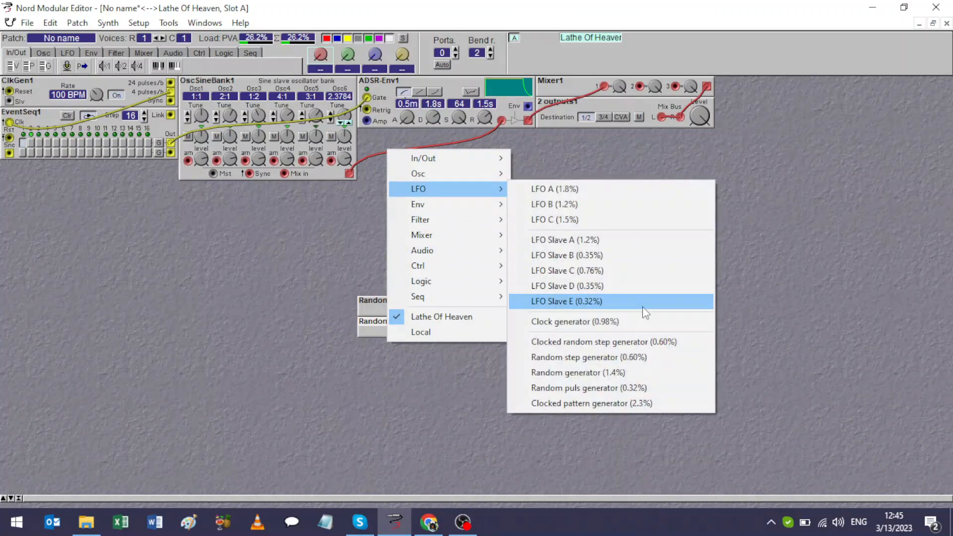
left_click(630, 373)
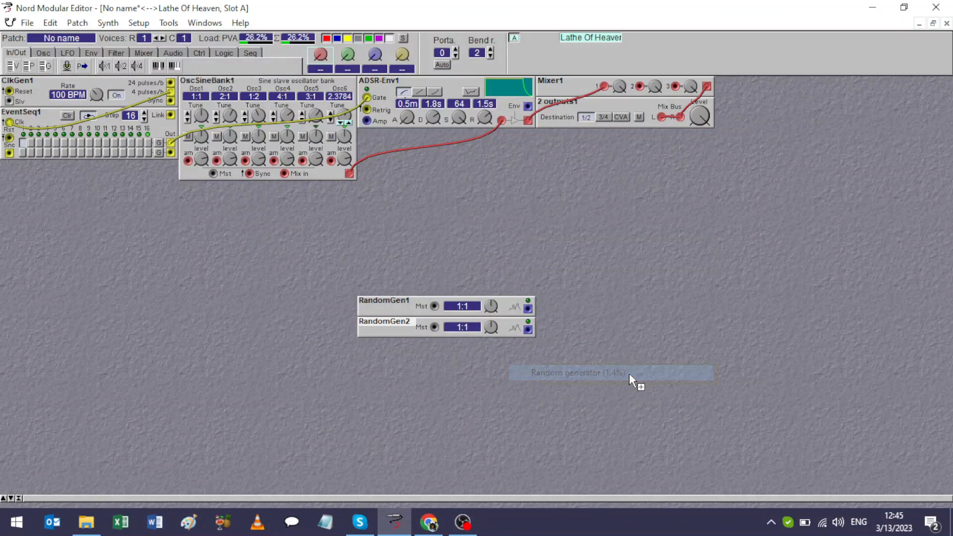
left_click(454, 362)
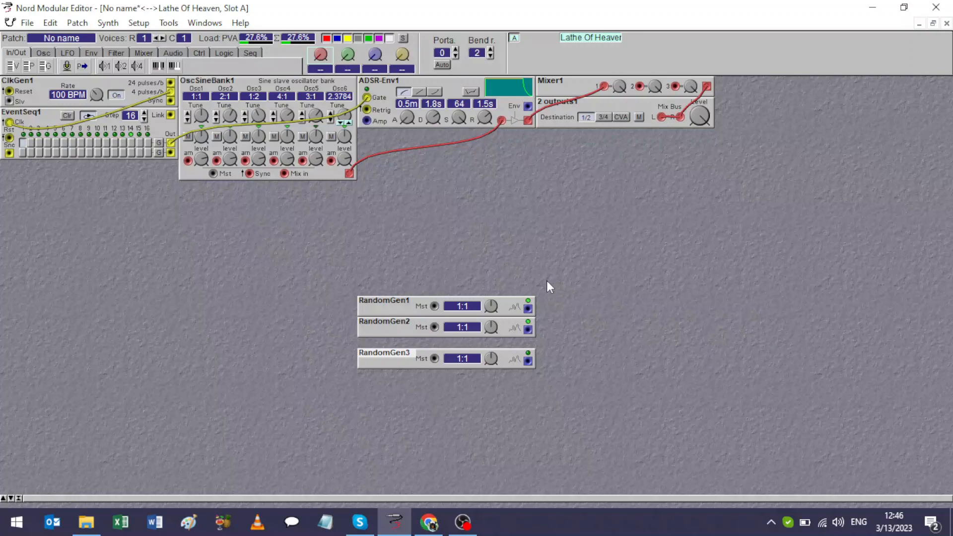
left_click_drag(397, 357, 397, 342)
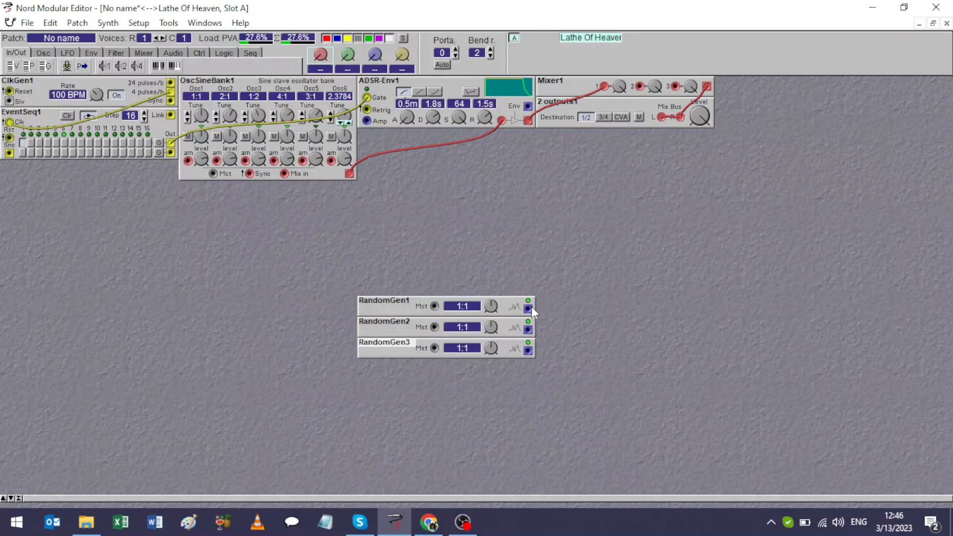
Patch the three random generators to the am inputs of Osc2, Osc3 and Osc4, and set their rates to x0.297, x0.236 and x0.167.
left_click_drag(531, 308, 274, 160)
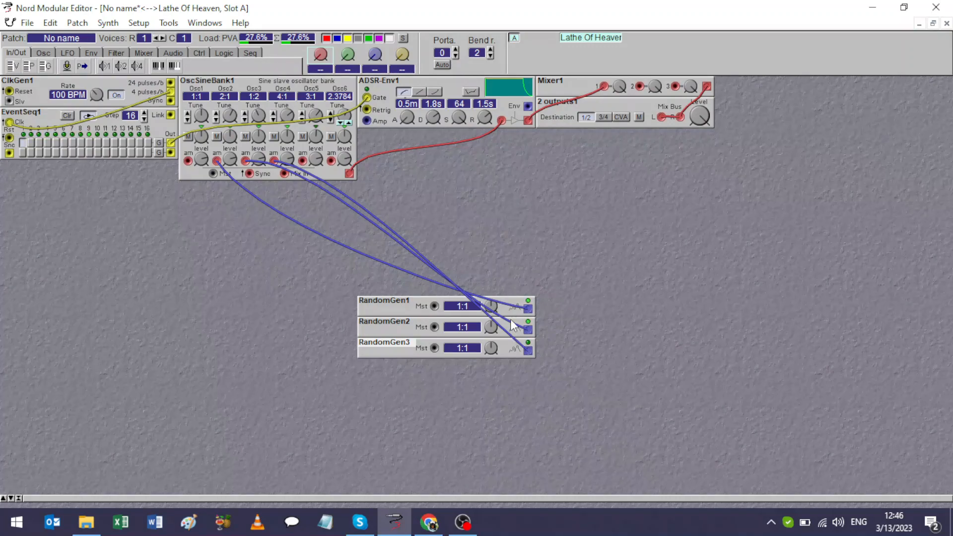
left_click_drag(492, 310, 493, 352)
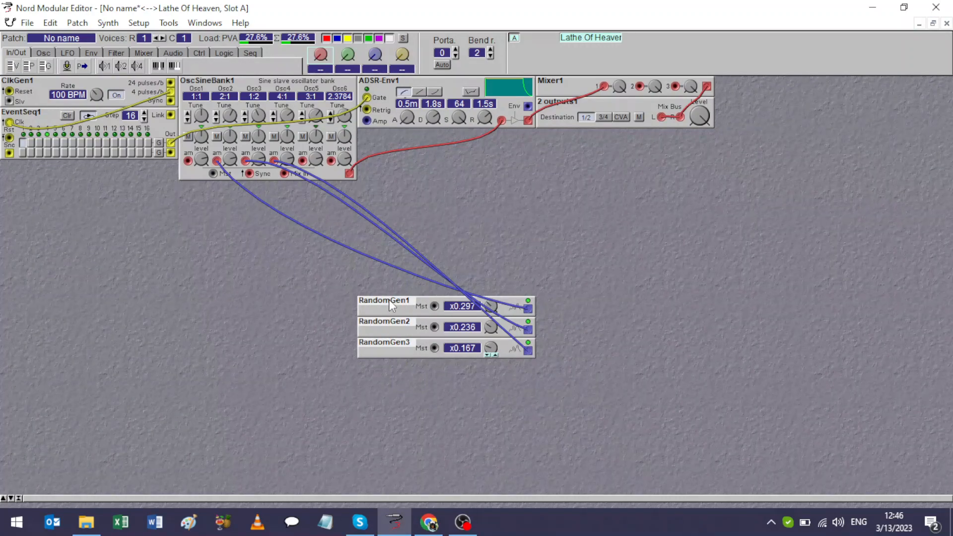
Duplicate the three random generators below with rates x0.561, x0.315 and x0.210, and patch the copies to the am inputs of Osc1, Osc5 and Osc6.
key("ctrl+v")
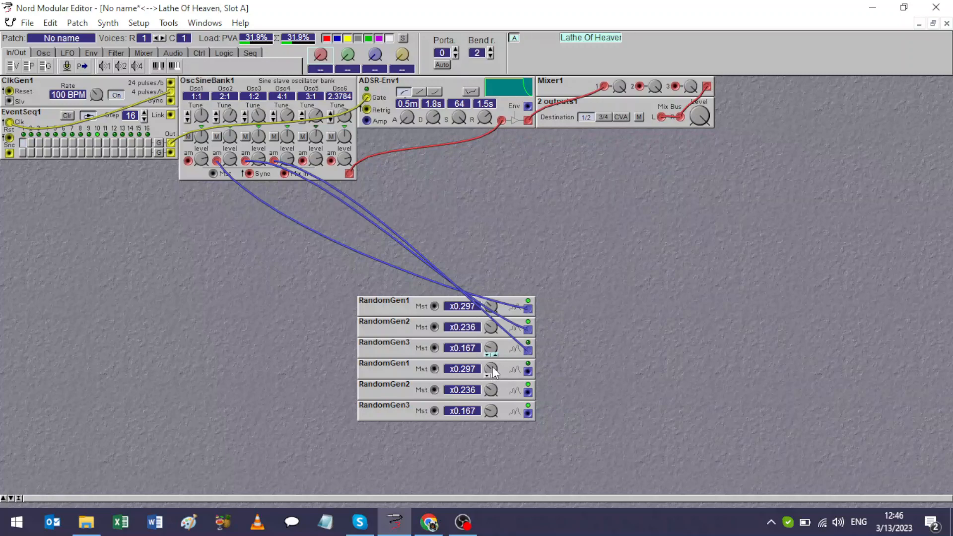
left_click_drag(492, 372, 492, 352)
left_click_drag(492, 389, 493, 407)
left_click_drag(531, 369, 189, 161)
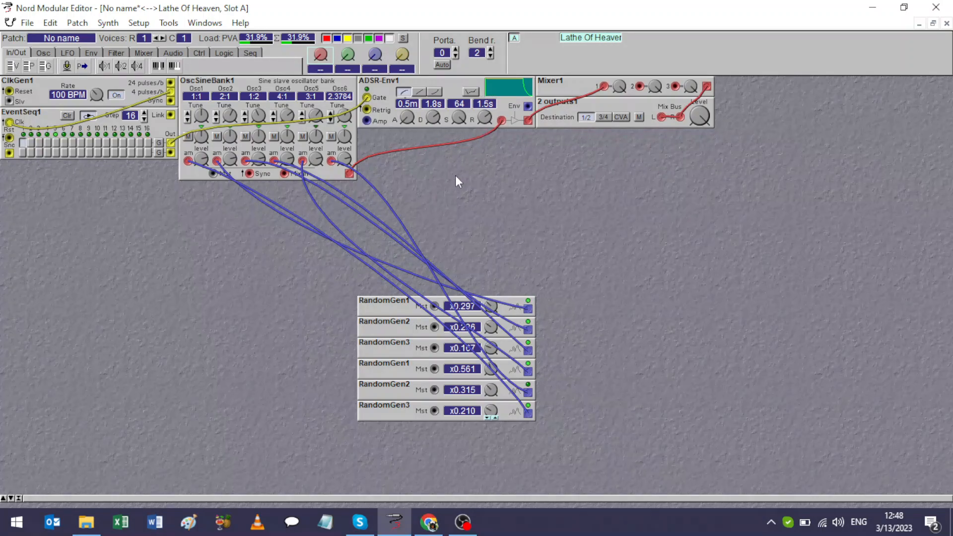
Add a Drumsound synthesizer module in the empty area below the OSC Sine Bank.
right_click(569, 198)
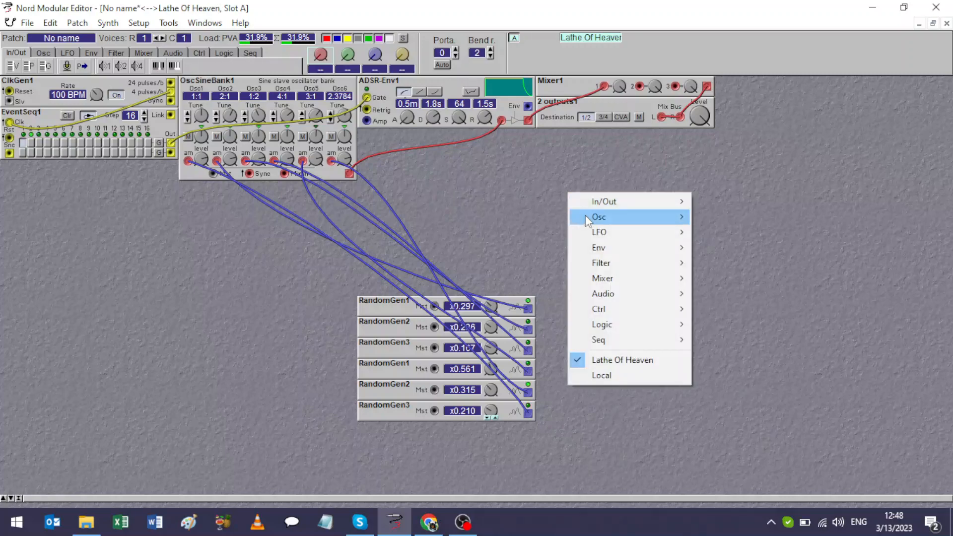
mouse_move(596, 221)
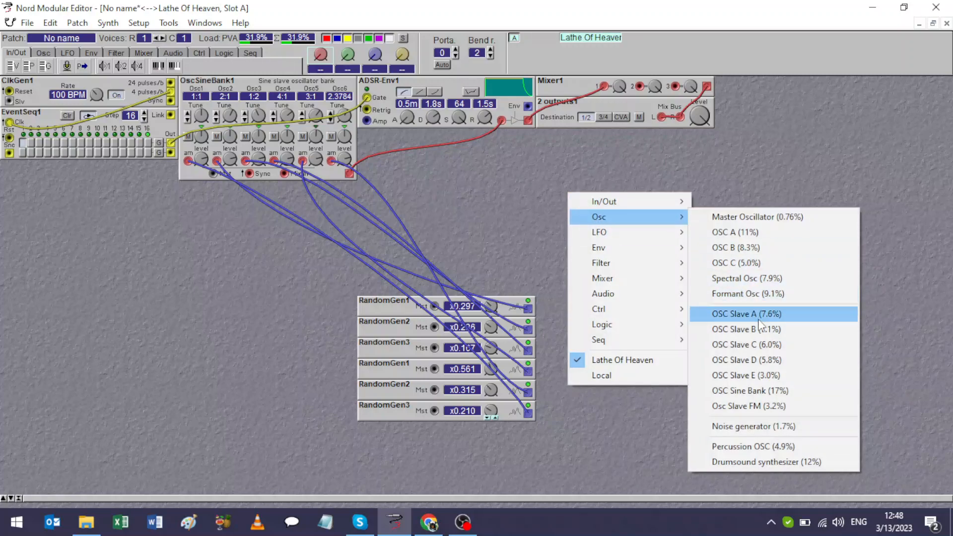
left_click(756, 461)
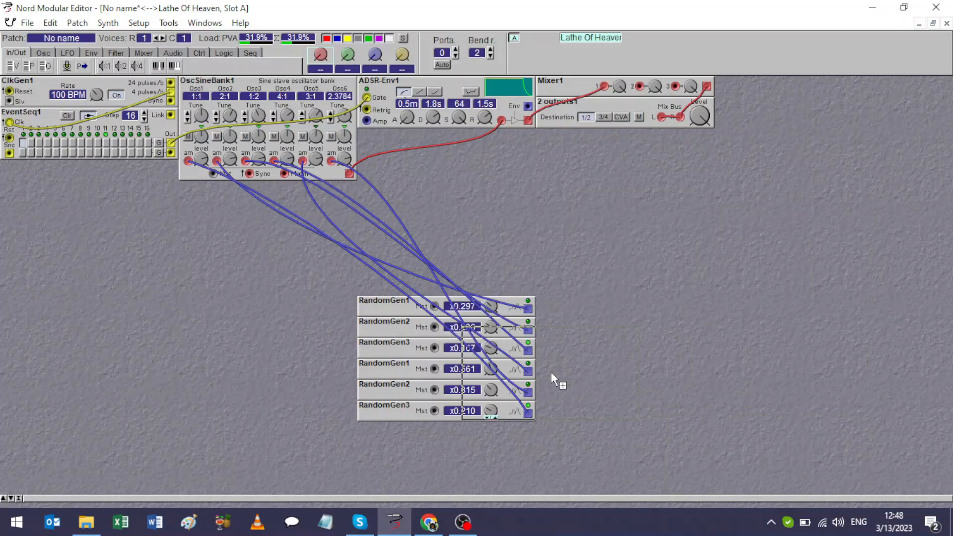
left_click(260, 245)
Move the six random generators beneath the event sequencer, and the drum synth up directly beneath the sine bank.
left_click_drag(569, 307, 390, 437)
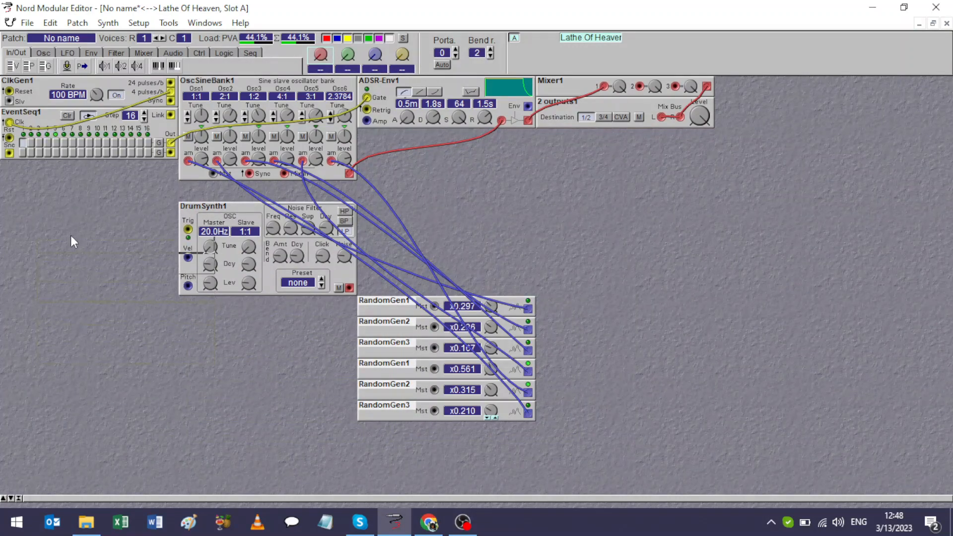
left_click_drag(39, 168, 32, 167)
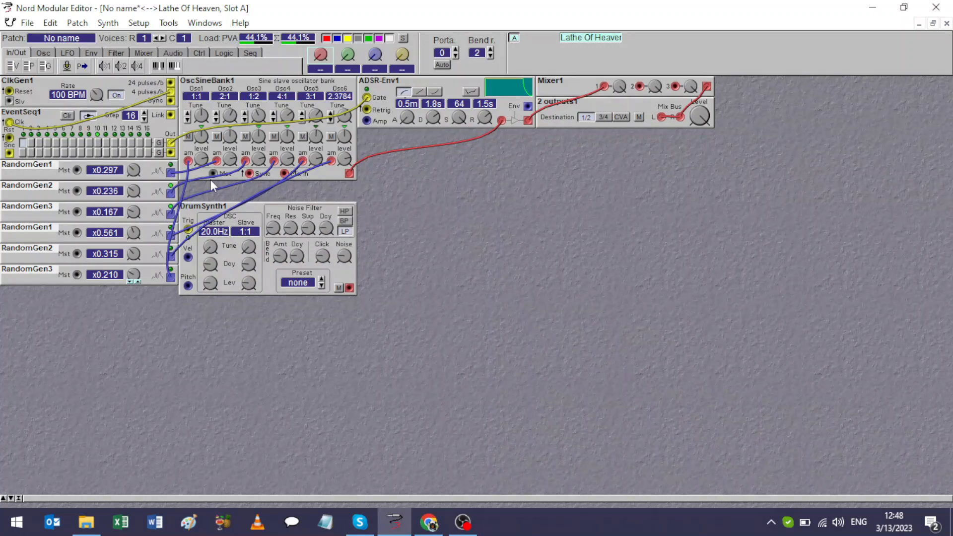
left_click_drag(213, 209, 214, 189)
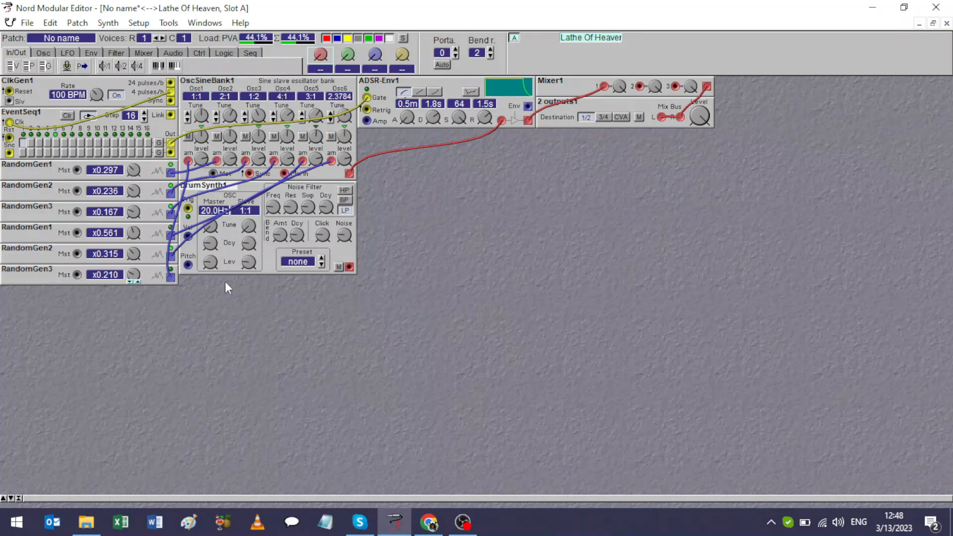
Add a Percussion OSC module directly beneath the drum synth.
right_click(214, 287)
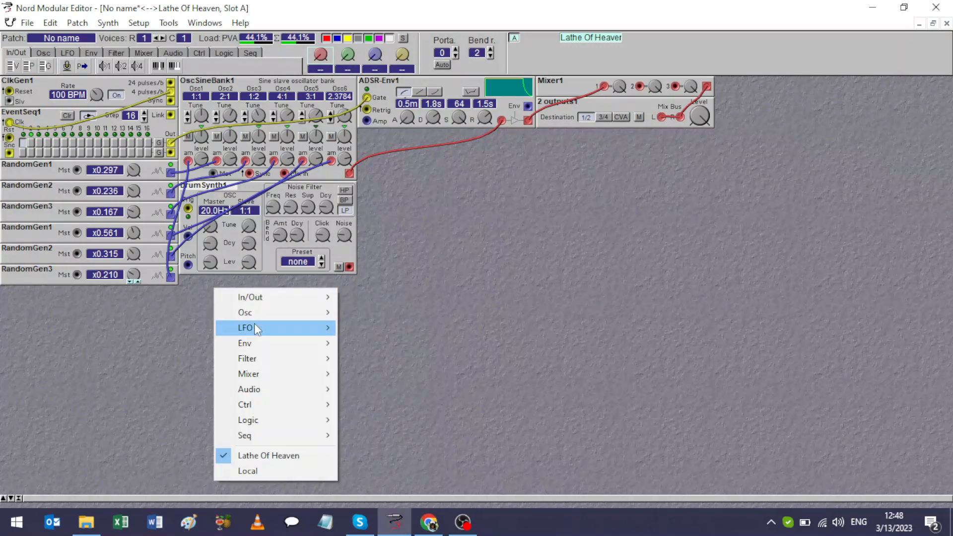
mouse_move(284, 323)
mouse_move(309, 439)
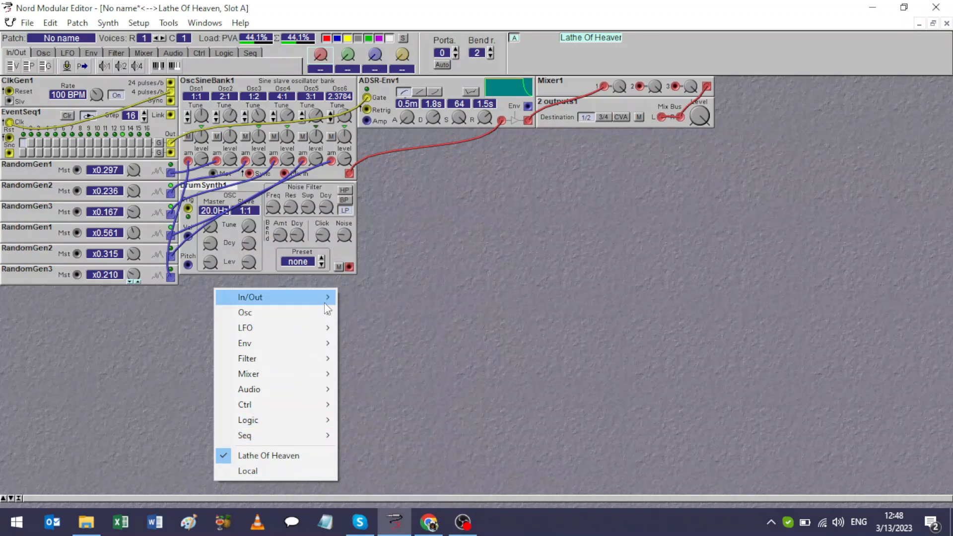
mouse_move(326, 314)
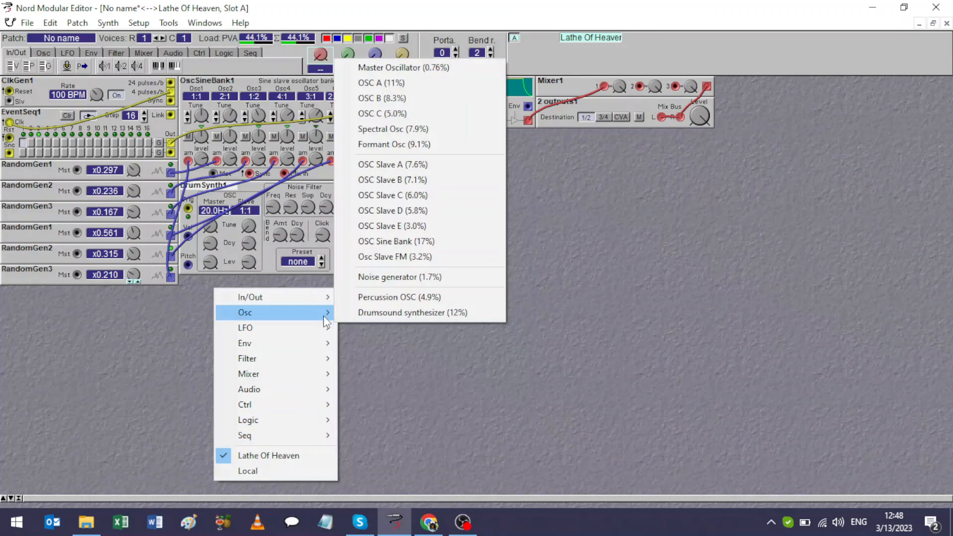
left_click(392, 301)
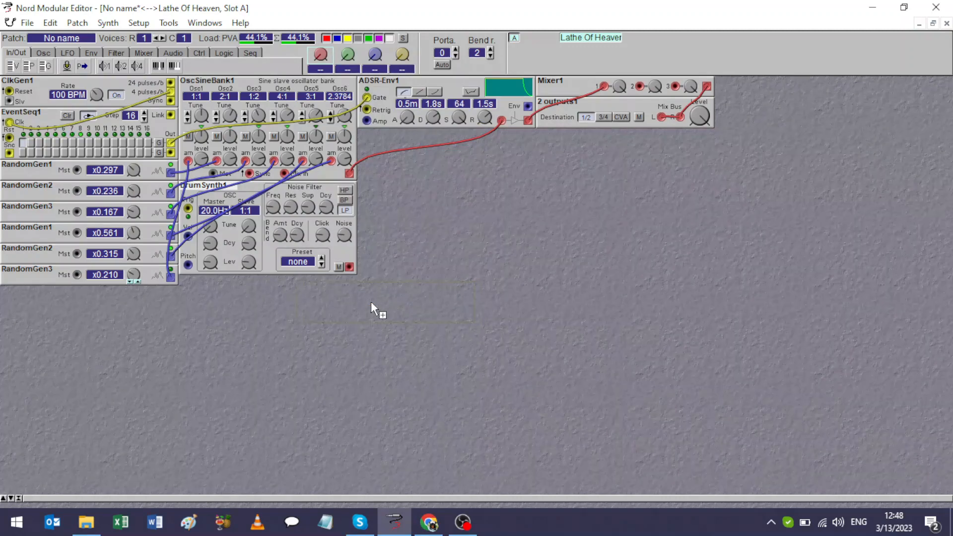
left_click(293, 294)
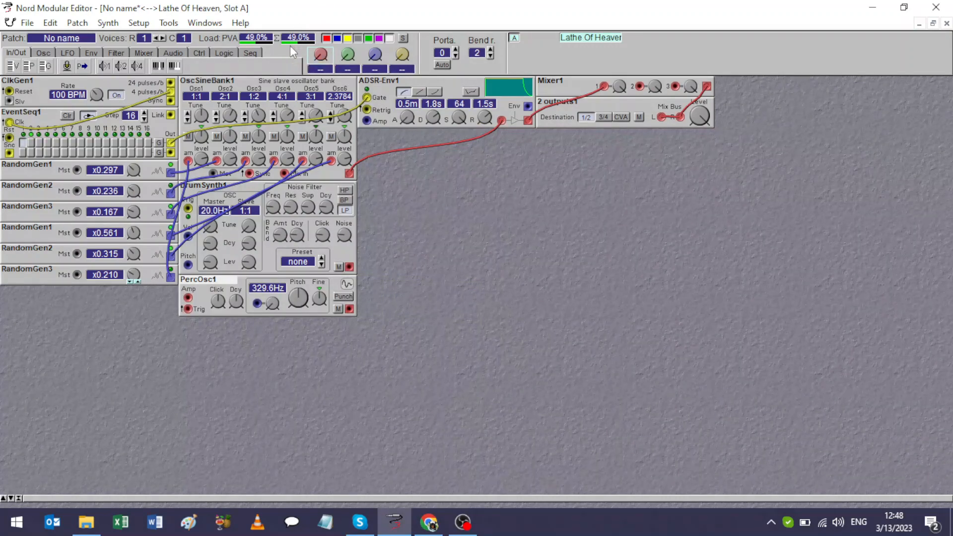
Load the Kick 1 preset on the drum synth and activate steps 5, 9 and 13 in the event sequencer's second row.
left_click(323, 259)
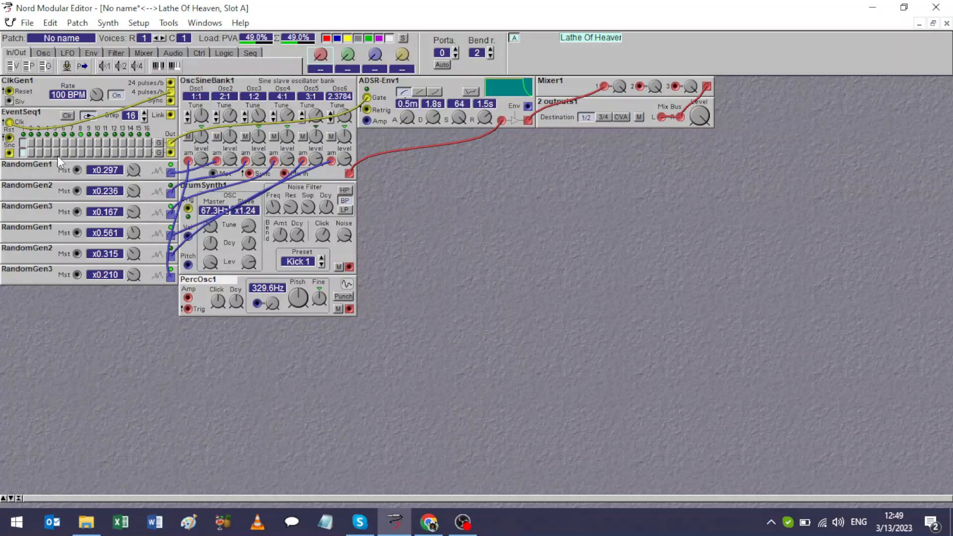
left_click(92, 150)
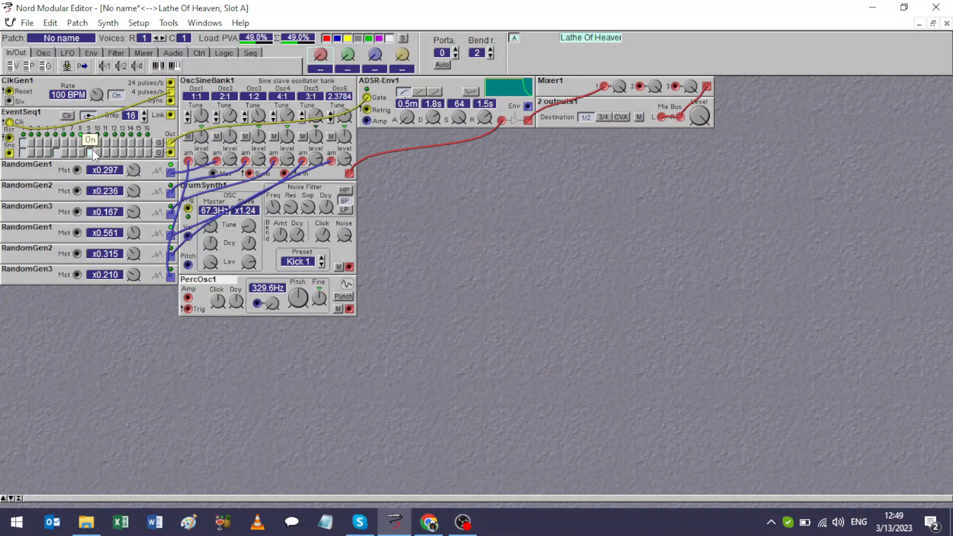
left_click(124, 151)
Patch the sequencer's second-row output to the drum synth's trigger input and the drum synth's output to mixer input 2.
left_click_drag(169, 153, 189, 208)
left_click_drag(350, 268, 640, 86)
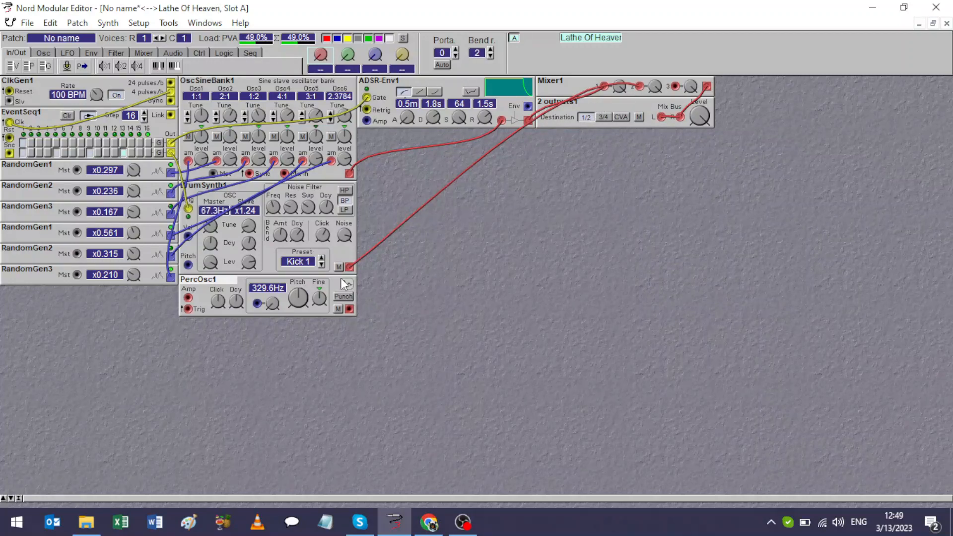
Set the clock generator to 128 BPM, and audition the drum synth's kick, snare and tom presets, choosing Kick 3.
left_click_drag(101, 94, 102, 76)
left_click(322, 259)
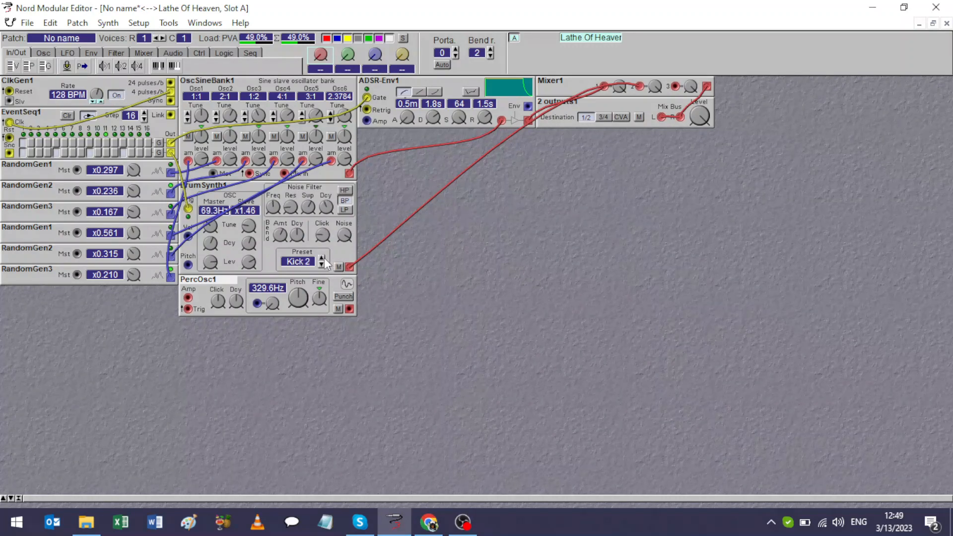
left_click(322, 260)
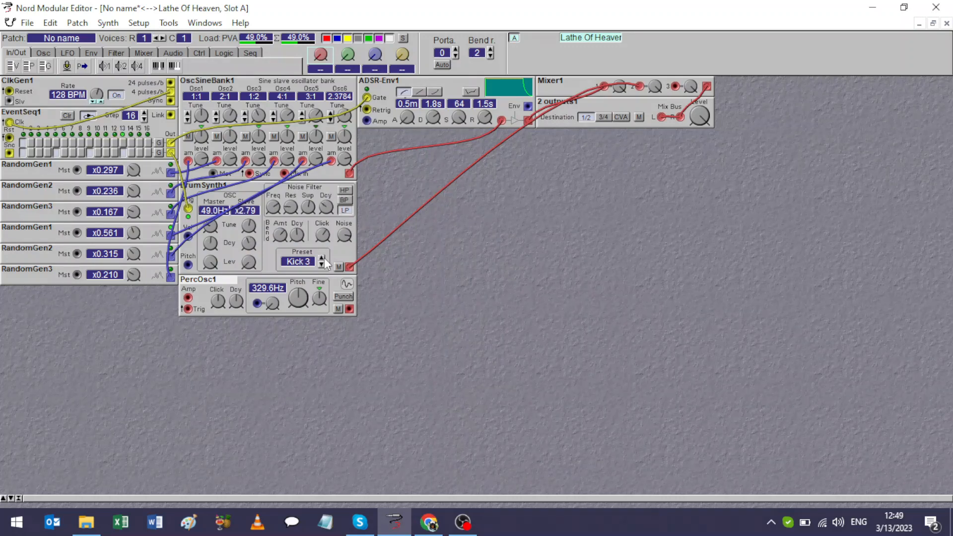
left_click(322, 258)
left_click(322, 258)
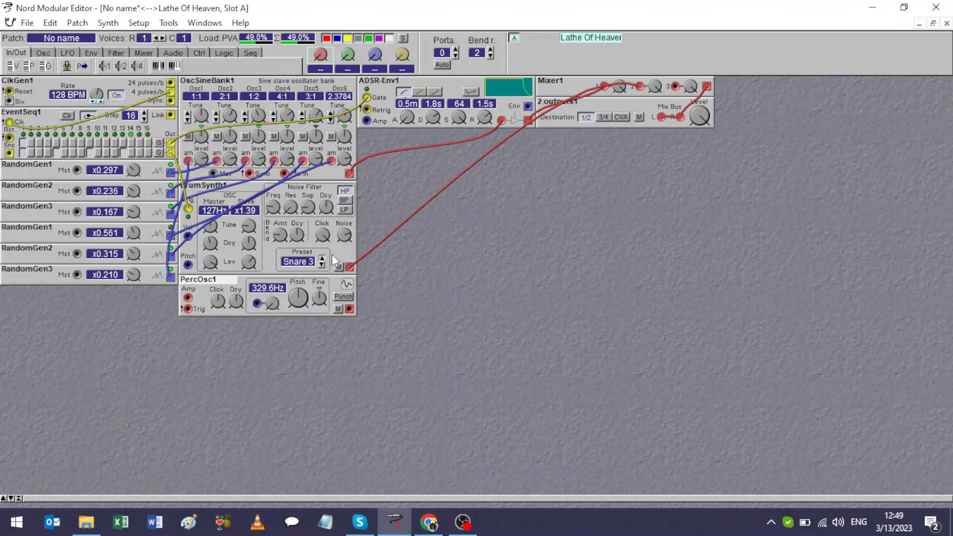
left_click(322, 258)
left_click(321, 259)
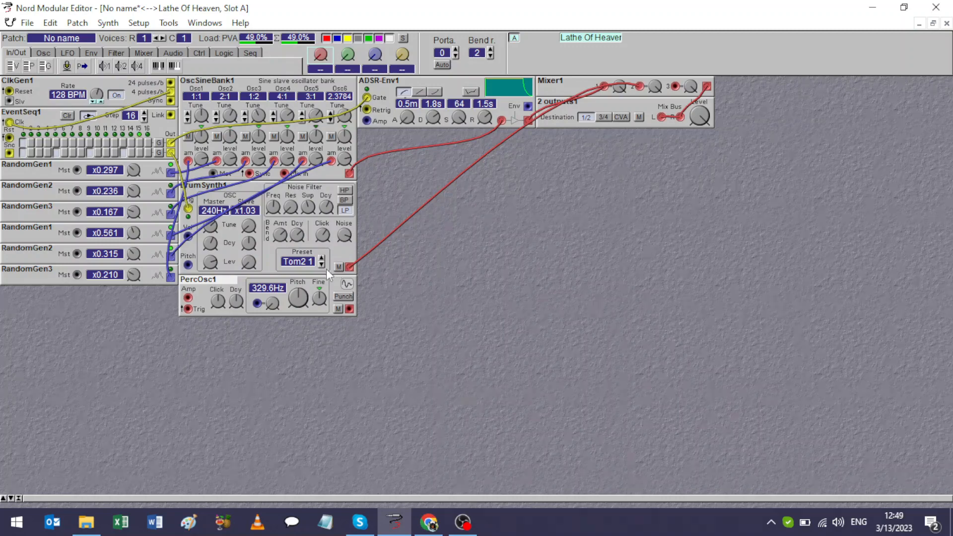
left_click(324, 265)
left_click(323, 265)
left_click(323, 265)
left_click(323, 265)
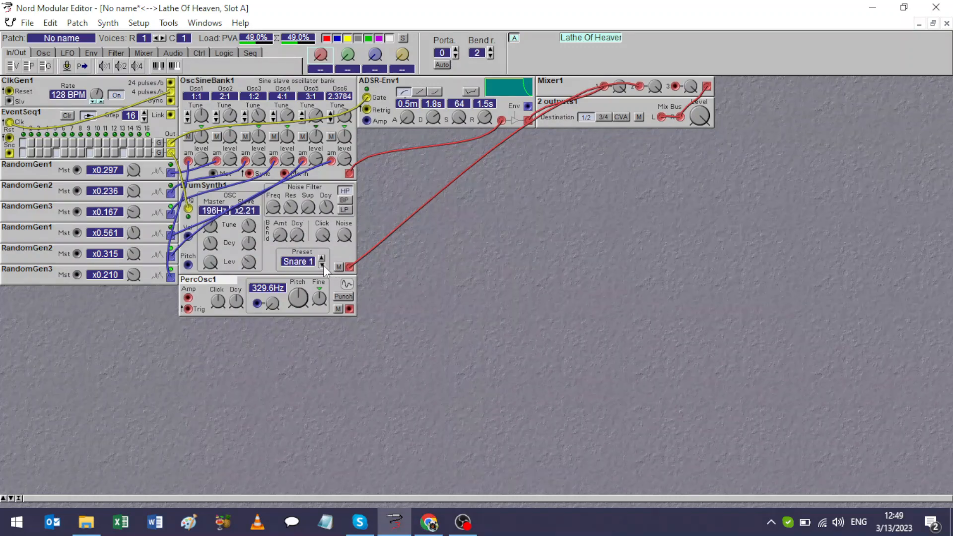
left_click(324, 266)
left_click(323, 265)
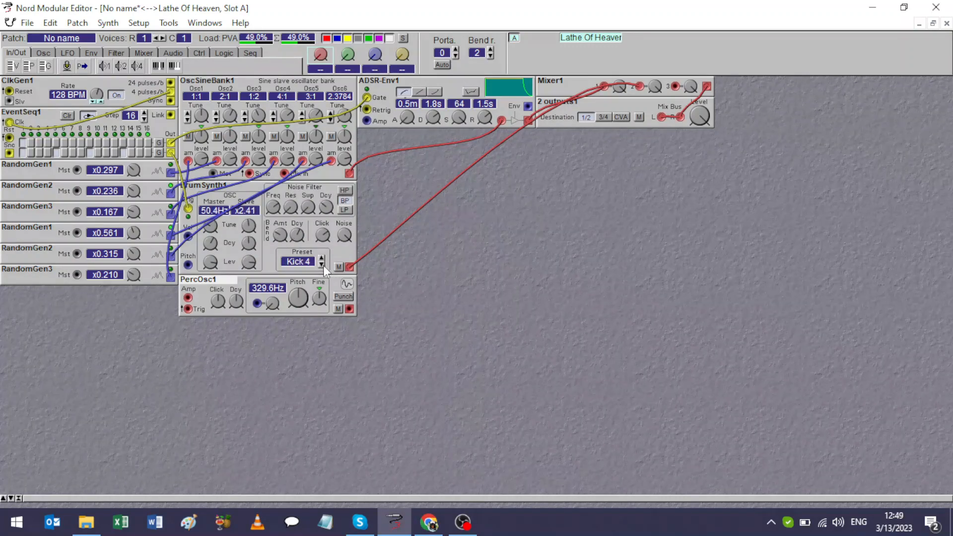
left_click(323, 265)
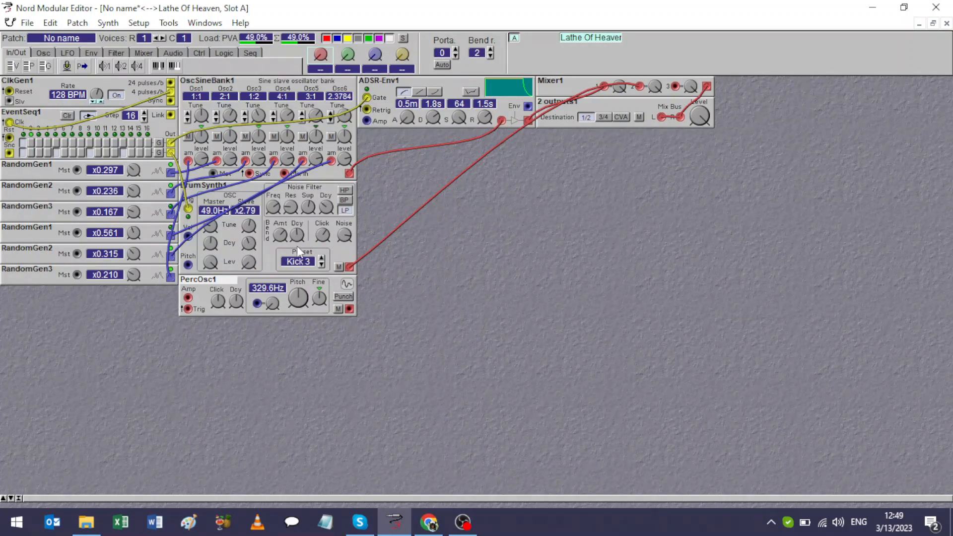
Lower the drum synth's click amount and slightly reduce its noise filter frequency.
mouse_move(301, 240)
left_click_drag(320, 235, 320, 256)
mouse_move(274, 206)
left_mouse_down()
mouse_move(274, 197)
mouse_move(274, 220)
mouse_move(273, 211)
left_mouse_up()
Add a Clocked pattern generator and place it directly beneath the lowest random generator.
right_click(182, 361)
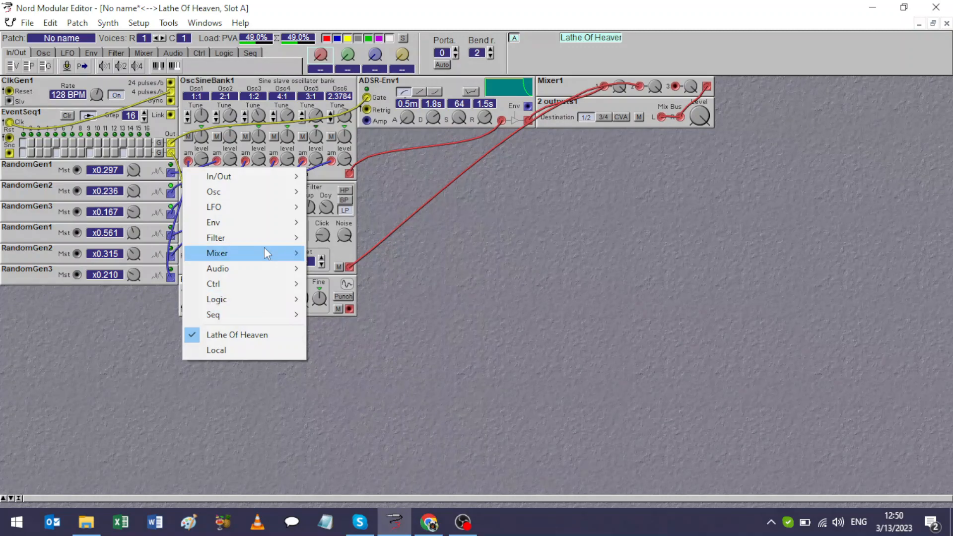
mouse_move(278, 200)
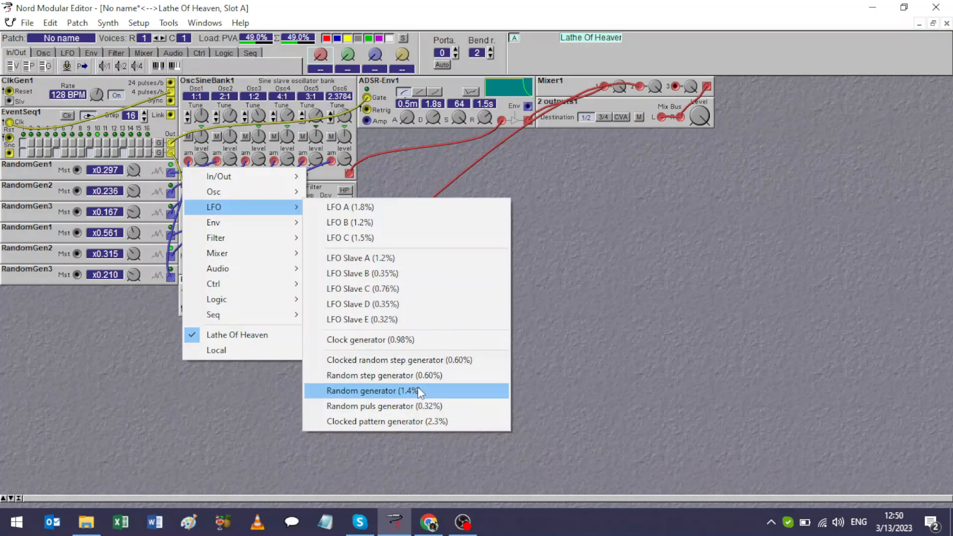
left_click(409, 420)
left_click(332, 365)
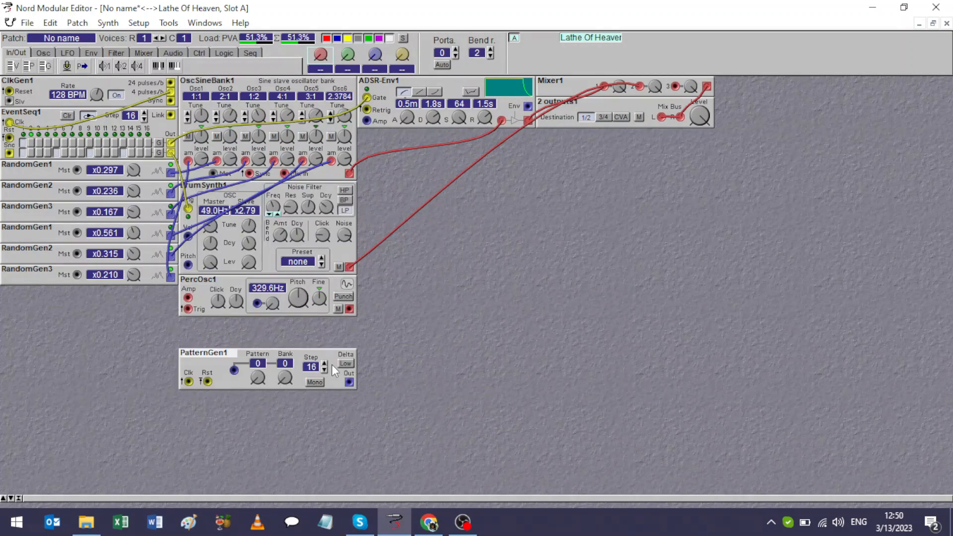
left_click_drag(219, 359, 39, 294)
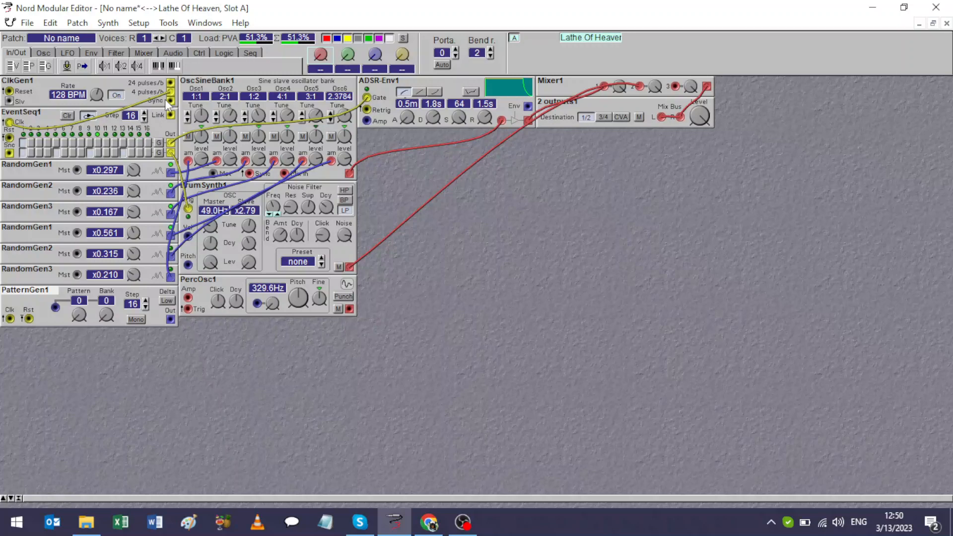
Patch the clock generator to the pattern generator's clock input, and select pattern 6 in bank 8.
left_click_drag(170, 99, 11, 320)
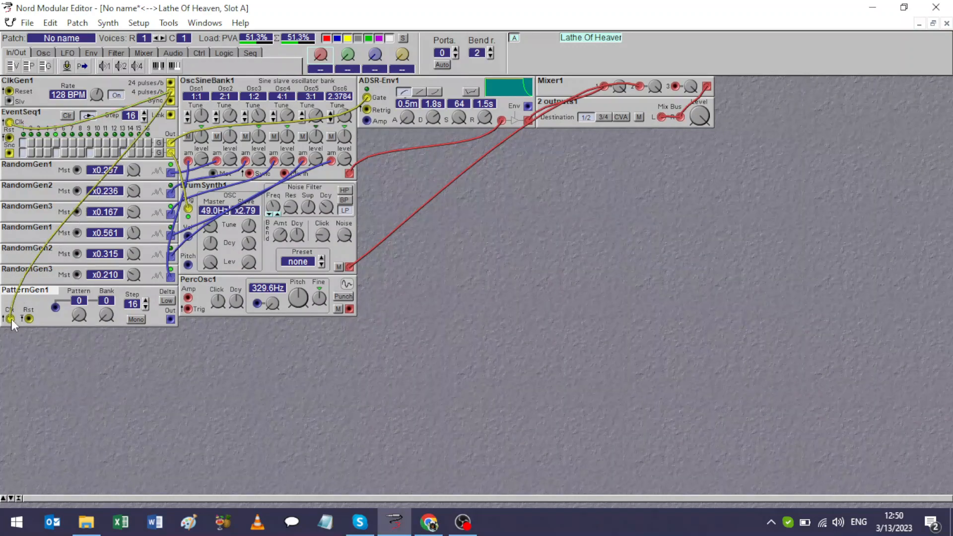
left_click(78, 314)
left_click_drag(79, 314, 106, 310)
Patch the pattern generator to the percussion oscillator's trigger and the oscillator to mixer input 3, keeping the oscillator directly beneath the drum synth.
mouse_move(179, 319)
left_mouse_down()
mouse_move(196, 323)
mouse_move(201, 309)
mouse_move(191, 310)
left_mouse_up()
left_click_drag(349, 303, 676, 87)
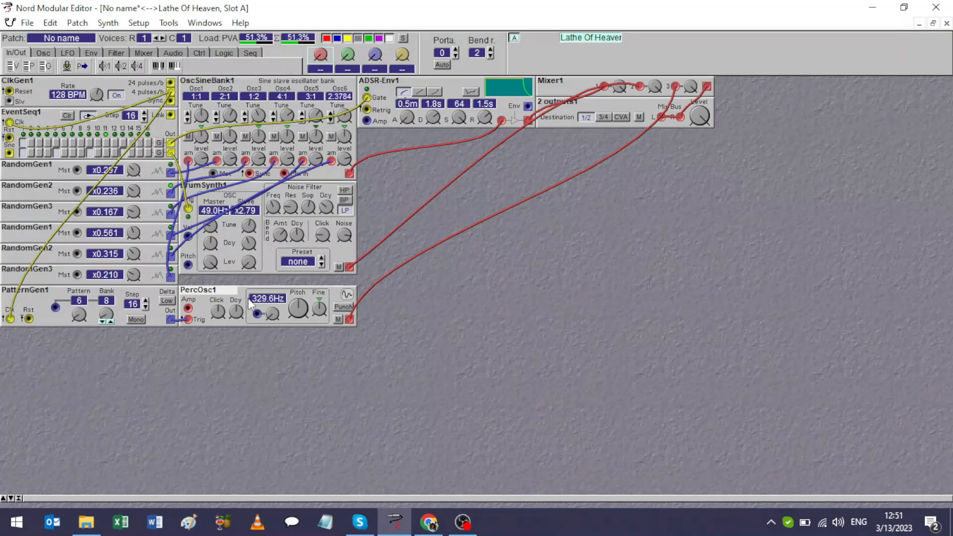
left_click_drag(240, 292, 241, 287)
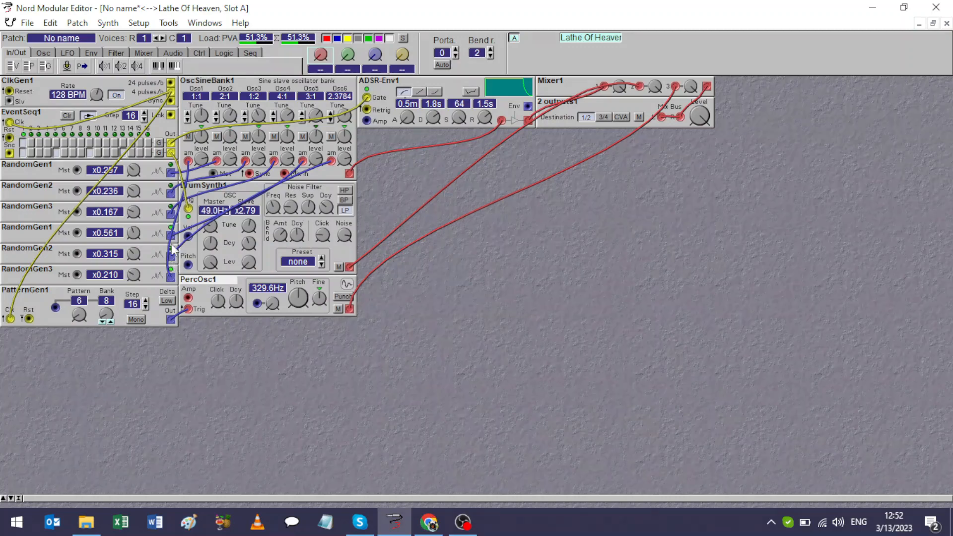
Patch a random generator to the pattern generator's pattern modulation input, and shape the percussion oscillator by adjusting decay and click and enabling Punch.
left_click_drag(172, 246, 56, 307)
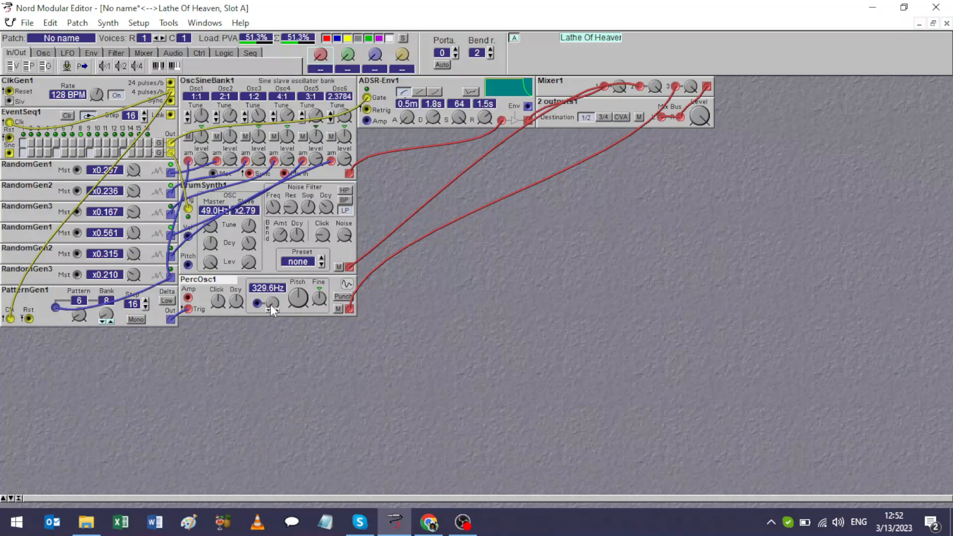
left_click(241, 304)
left_click_drag(236, 301, 237, 302)
left_click(338, 297)
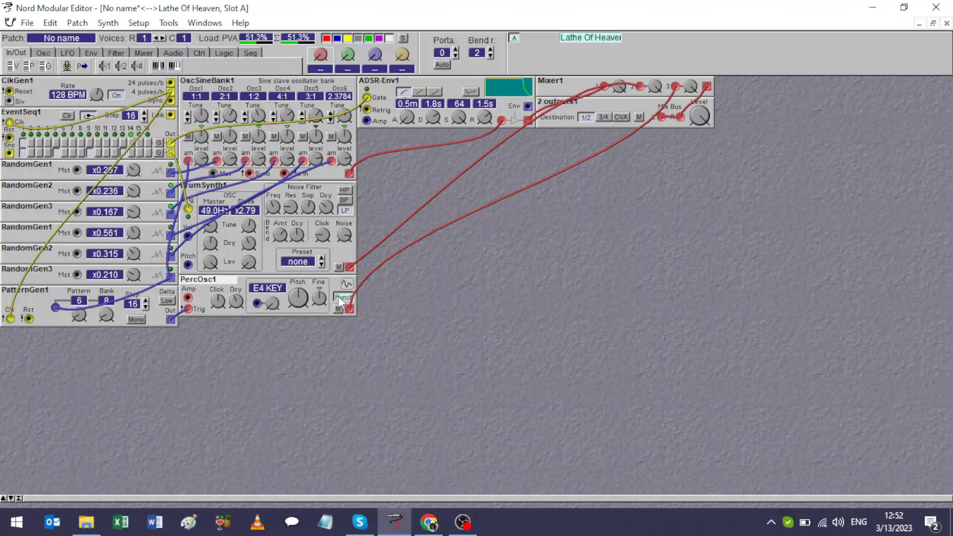
left_click(222, 308)
left_click_drag(218, 301, 218, 318)
Try modulating the percussion oscillator's pitch from the x0.315 random generator at different depths, and remove that cable.
left_click(274, 303)
left_click_drag(273, 302, 169, 256)
left_click_drag(272, 304, 272, 278)
left_click_drag(261, 301, 261, 342)
left_click_drag(257, 305, 257, 361)
left_click_drag(257, 303, 252, 347)
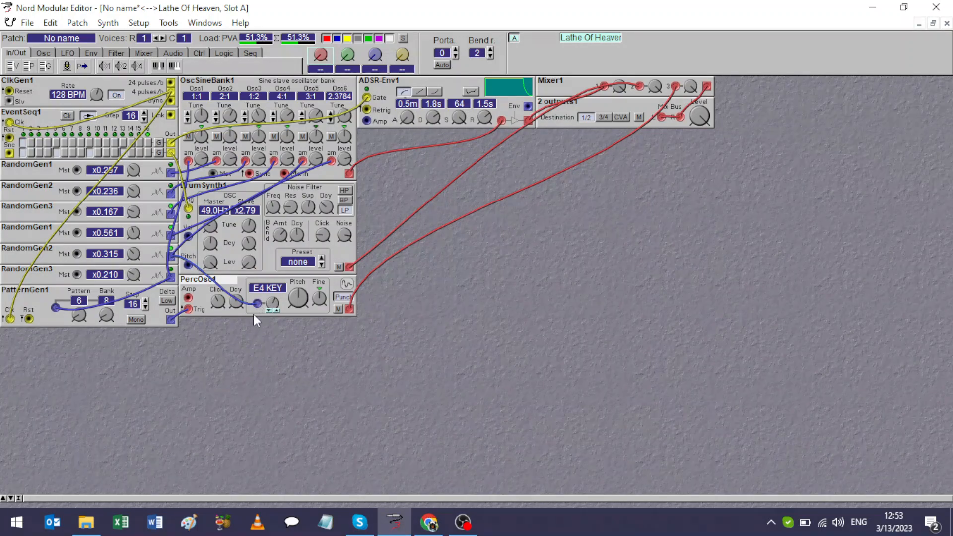
left_click_drag(257, 303, 249, 361)
Add a Phaser directly beneath the ADSR envelope, and shift the mixer and output modules farther right to free space.
mouse_move(135, 239)
mouse_move(272, 297)
right_click(367, 159)
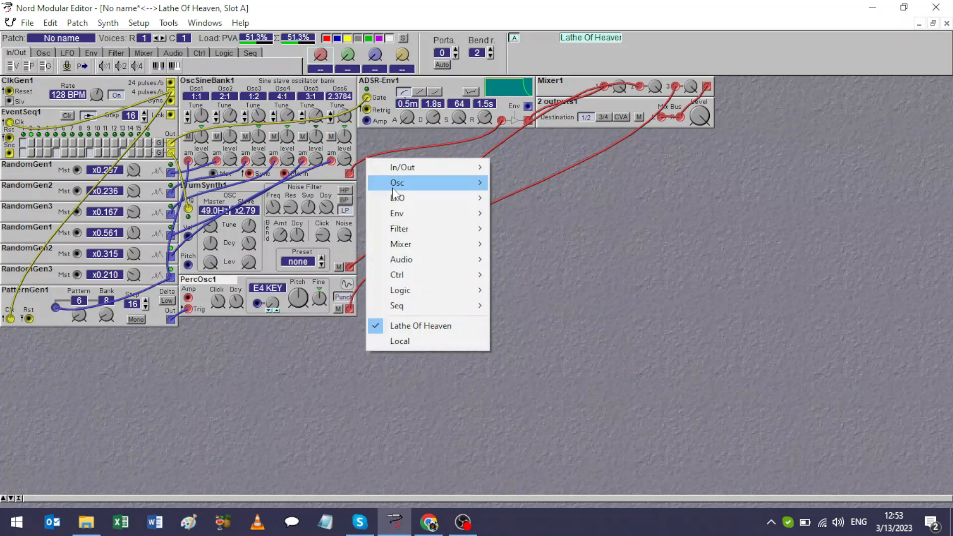
mouse_move(409, 255)
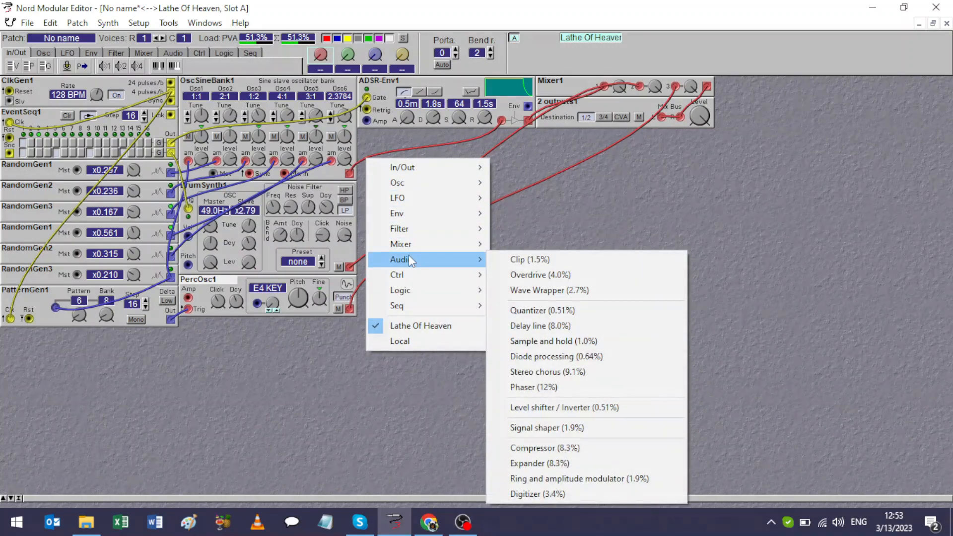
left_click(564, 387)
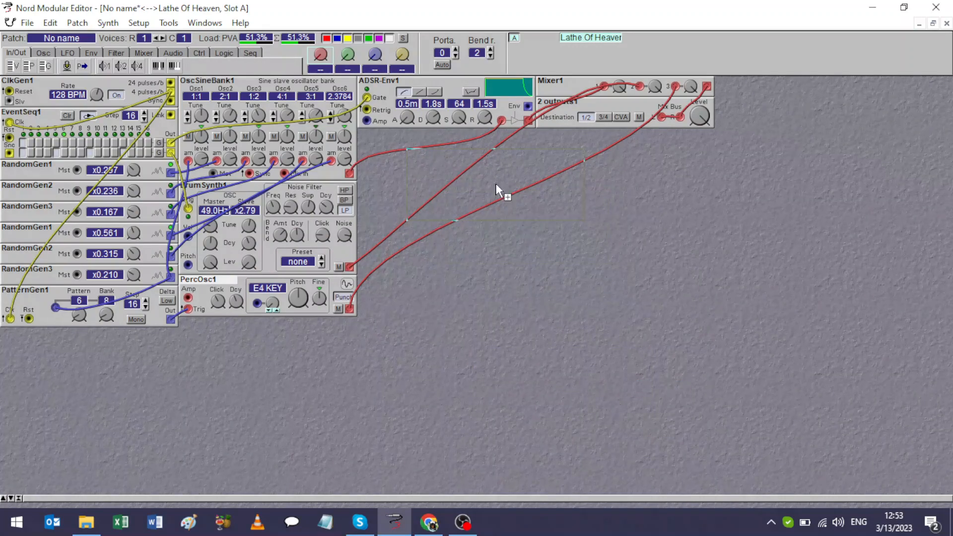
left_click(470, 165)
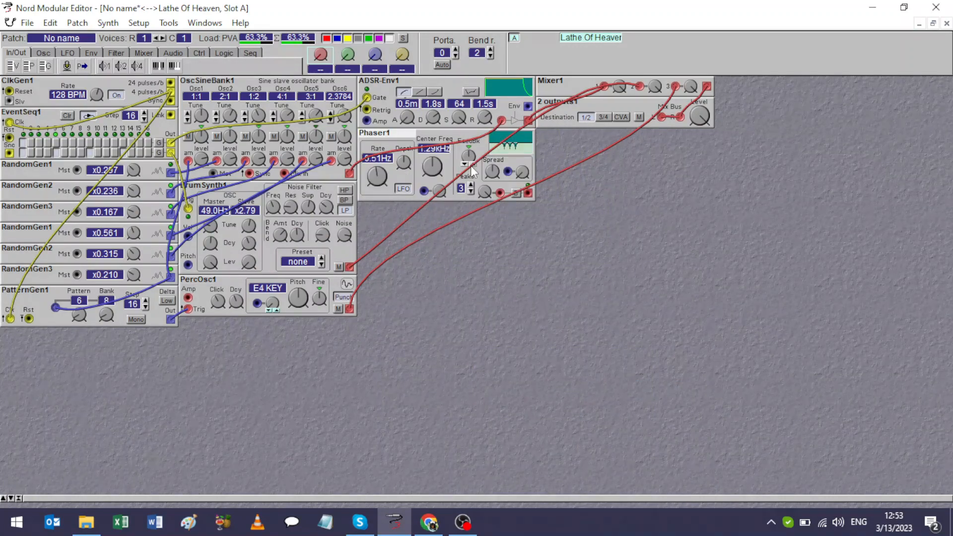
left_click_drag(684, 145, 757, 95)
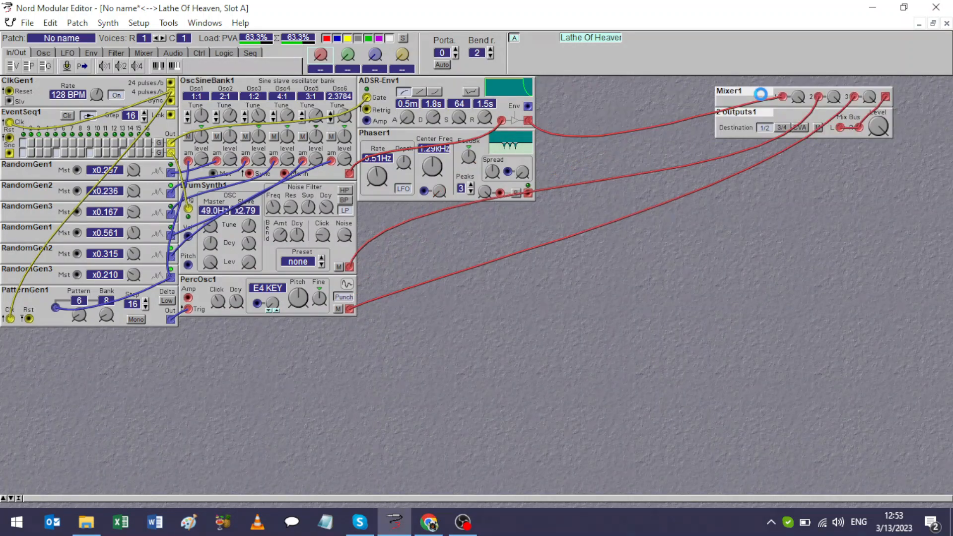
Move the Phaser into the column beside the ADSR envelope and add a Wave Wrapper directly above it.
left_click_drag(386, 134, 568, 71)
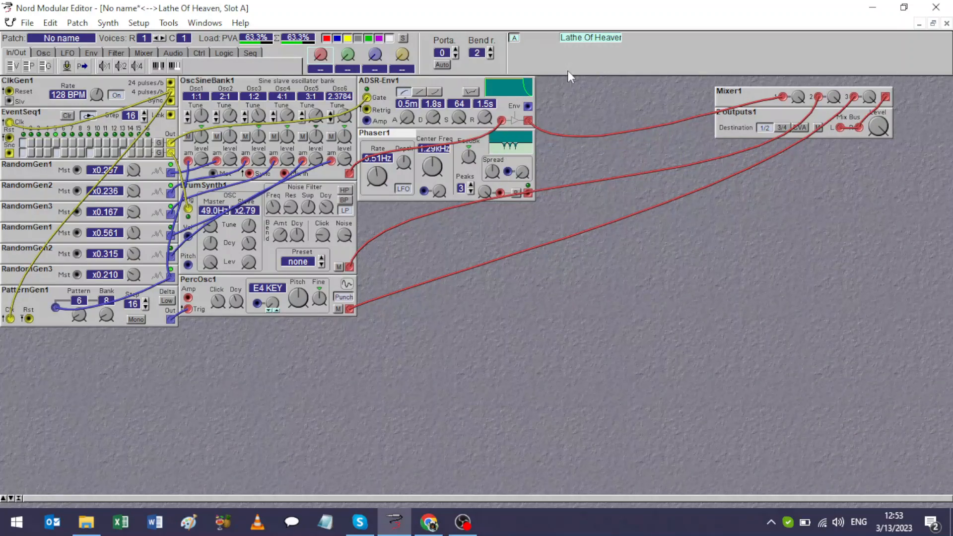
left_click_drag(388, 141, 557, 171)
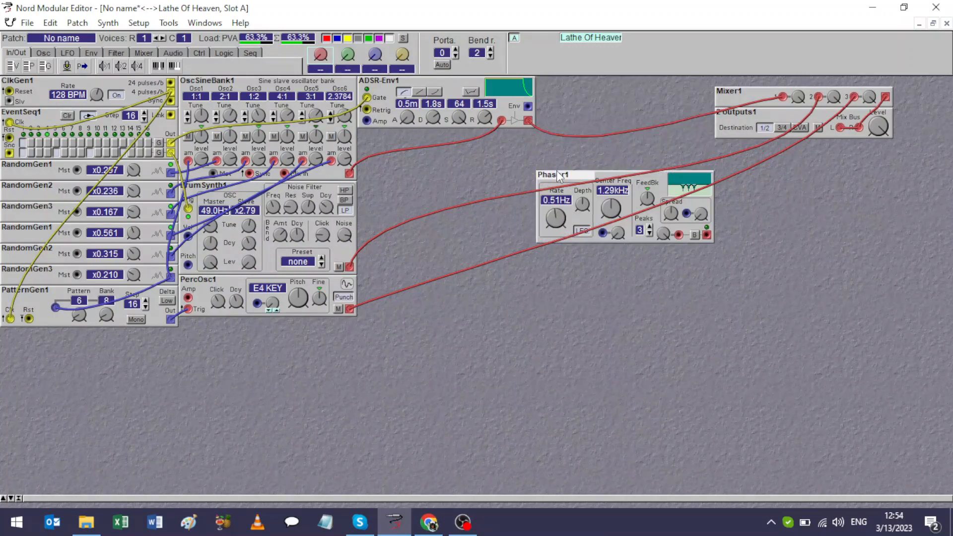
right_click(561, 132)
mouse_move(579, 148)
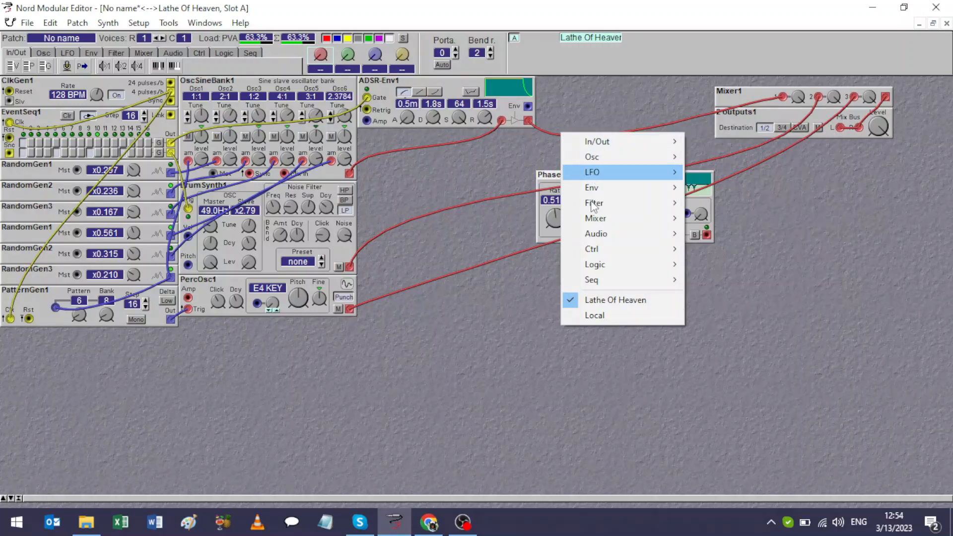
mouse_move(597, 235)
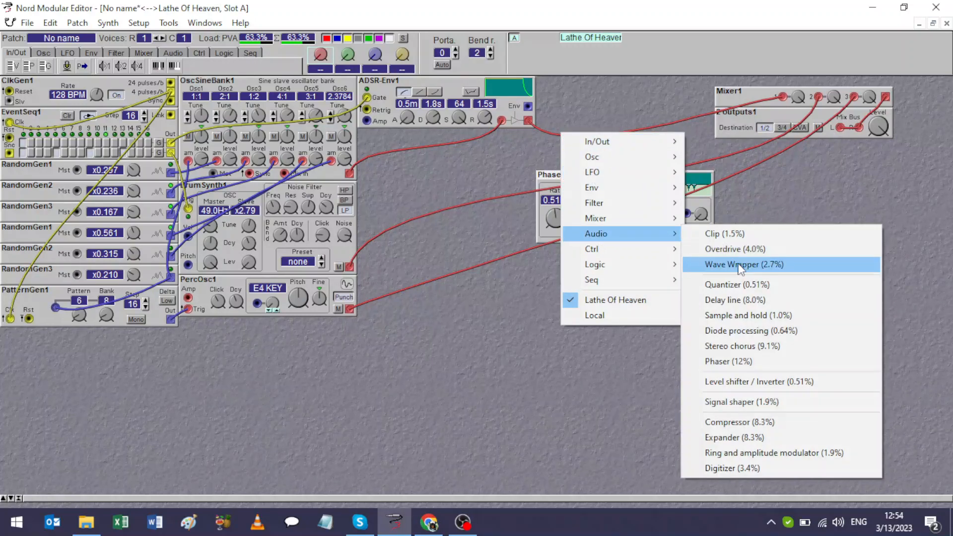
left_click(738, 265)
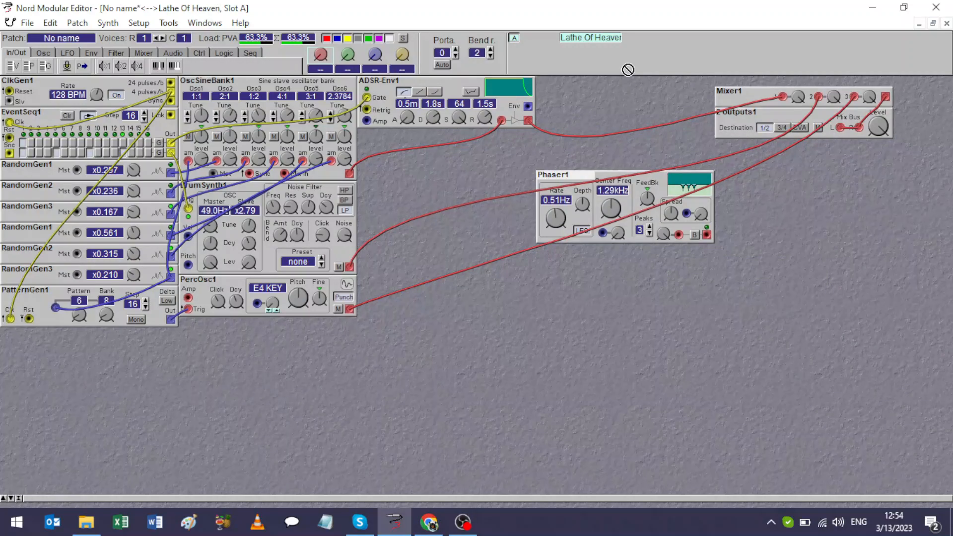
left_click(625, 88)
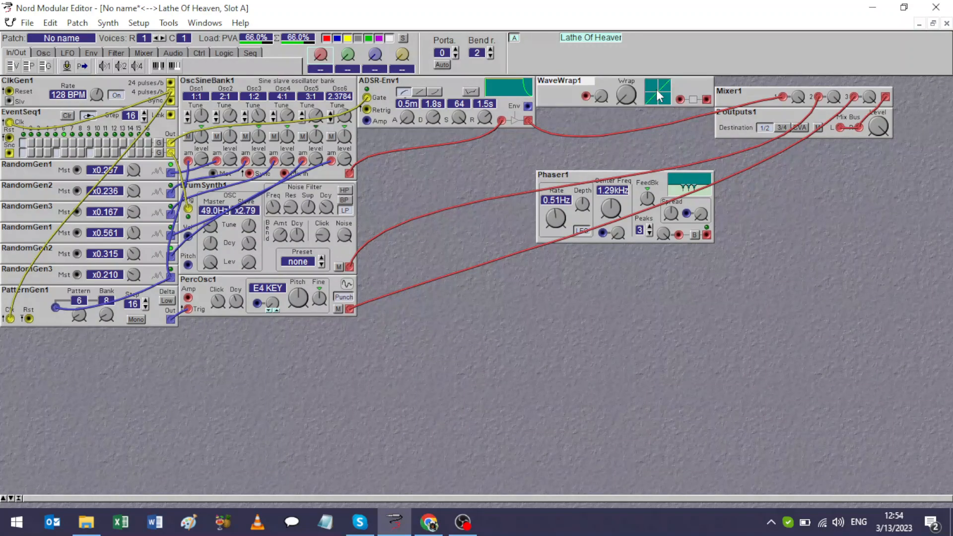
left_click_drag(594, 174, 590, 114)
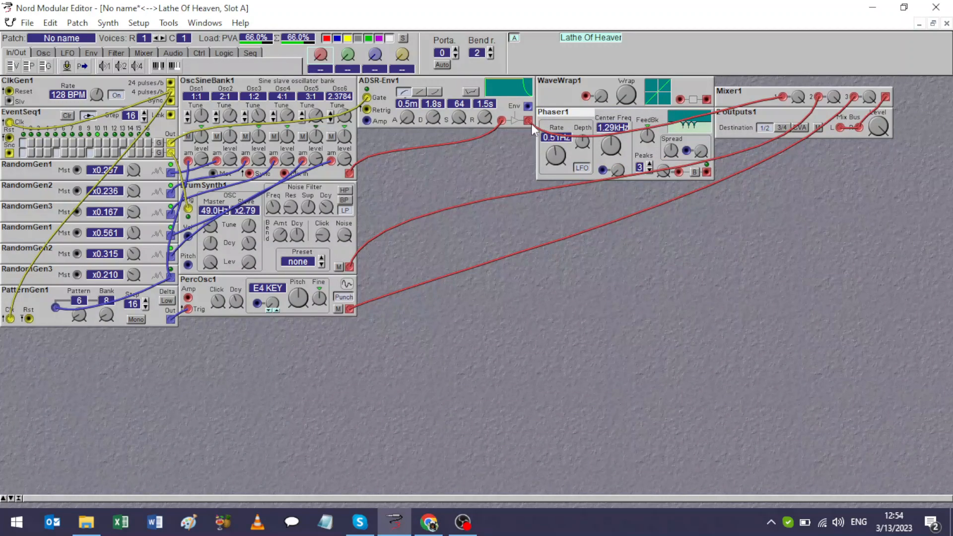
Try the Wave Wrapper between the ADSR envelope and mixer input 1 with random wrap modulation, and delete the module.
mouse_move(530, 123)
left_mouse_down()
mouse_move(708, 102)
mouse_move(511, 105)
mouse_move(548, 120)
mouse_move(527, 119)
left_mouse_up()
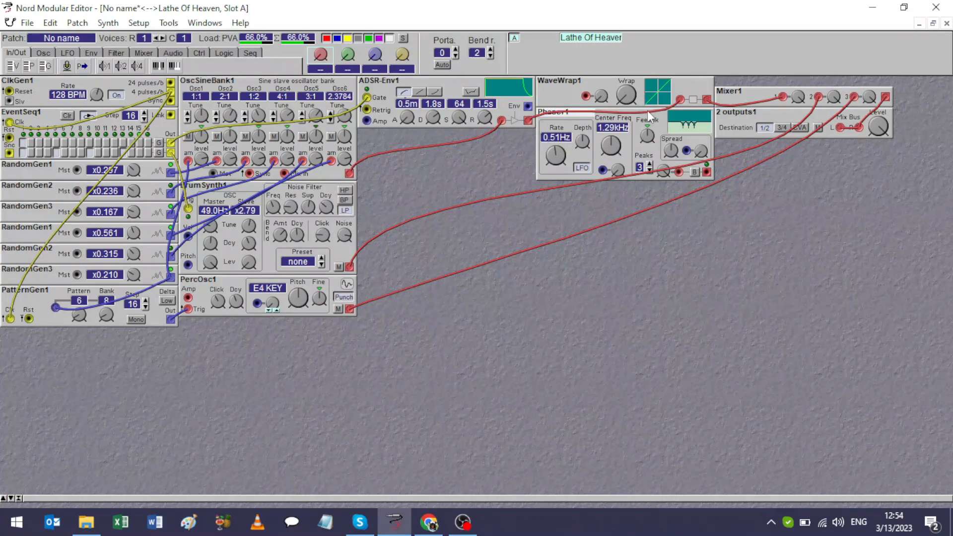
mouse_move(634, 98)
left_click_drag(626, 97, 626, 75)
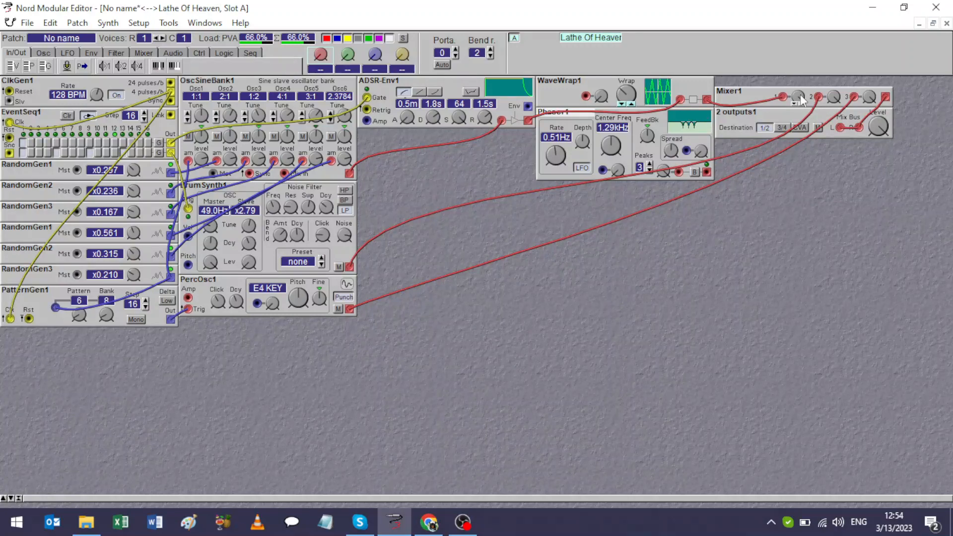
left_click_drag(800, 96, 793, 95)
left_click_drag(599, 96, 170, 234)
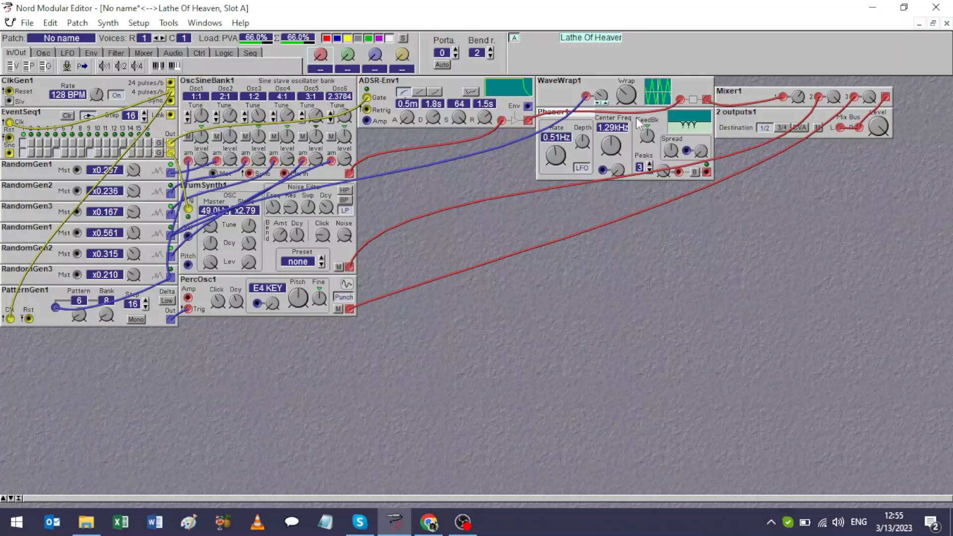
left_click_drag(627, 97, 627, 93)
right_click(571, 88)
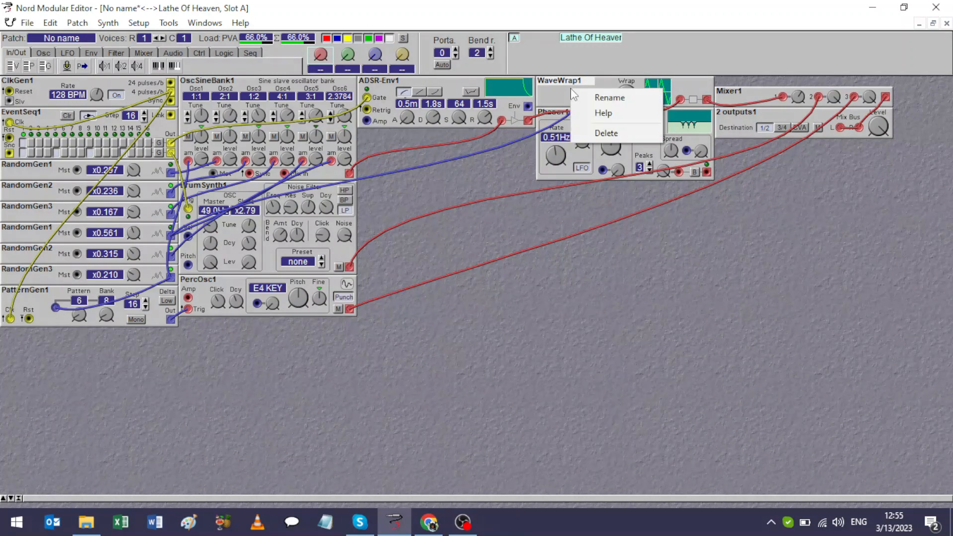
left_click(601, 132)
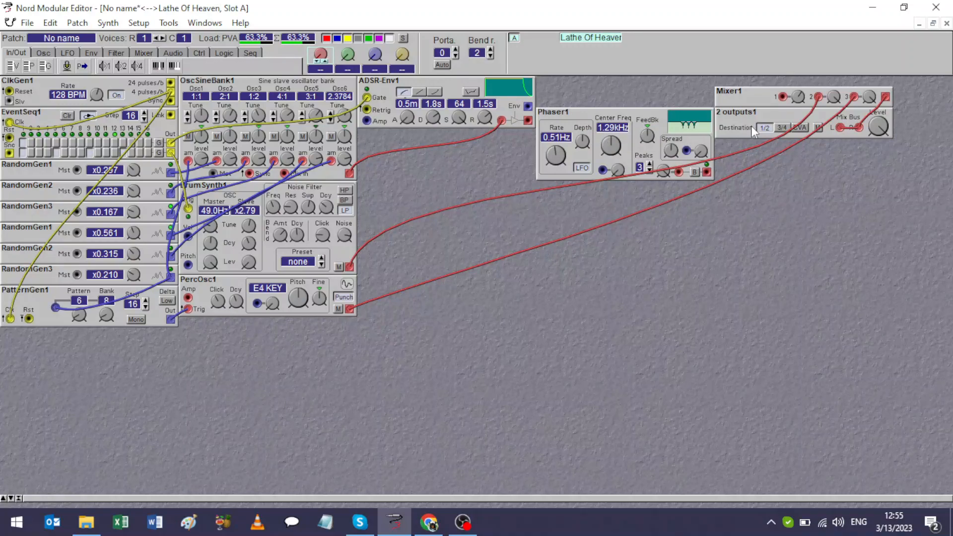
Patch the ADSR envelope through the Phaser into mixer input 1, with the Phaser topmost in its column, and rebalance mixer levels 1 and 3.
left_click_drag(784, 98, 529, 121)
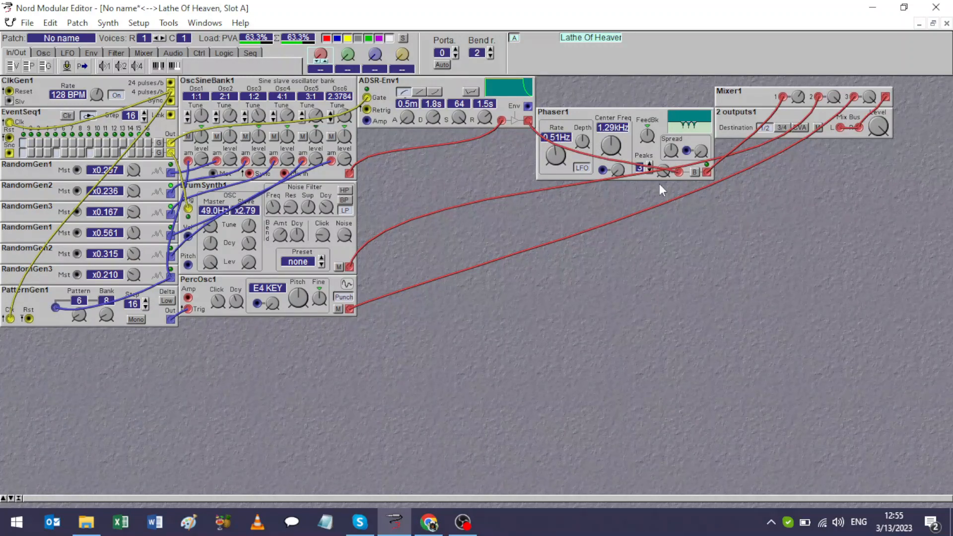
left_click_drag(660, 114, 662, 69)
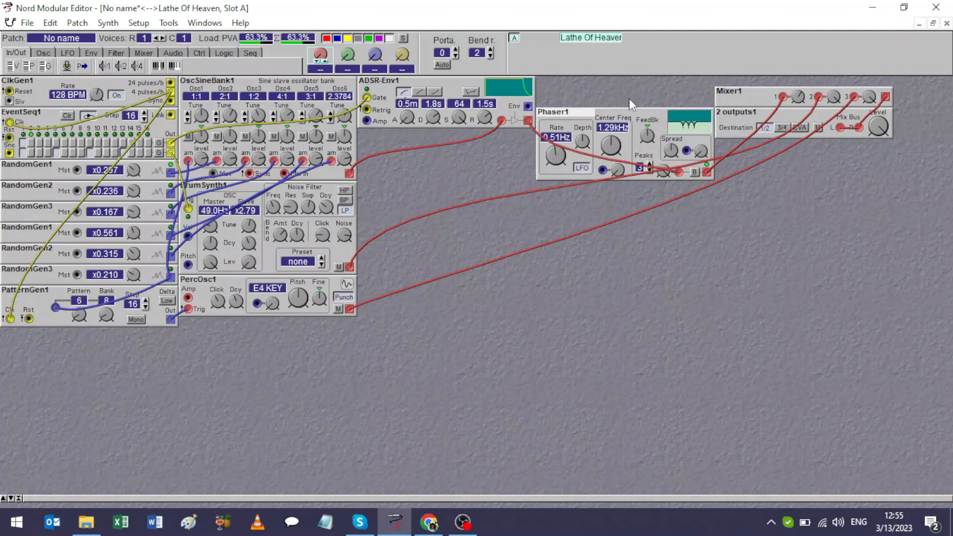
left_click_drag(627, 122, 624, 86)
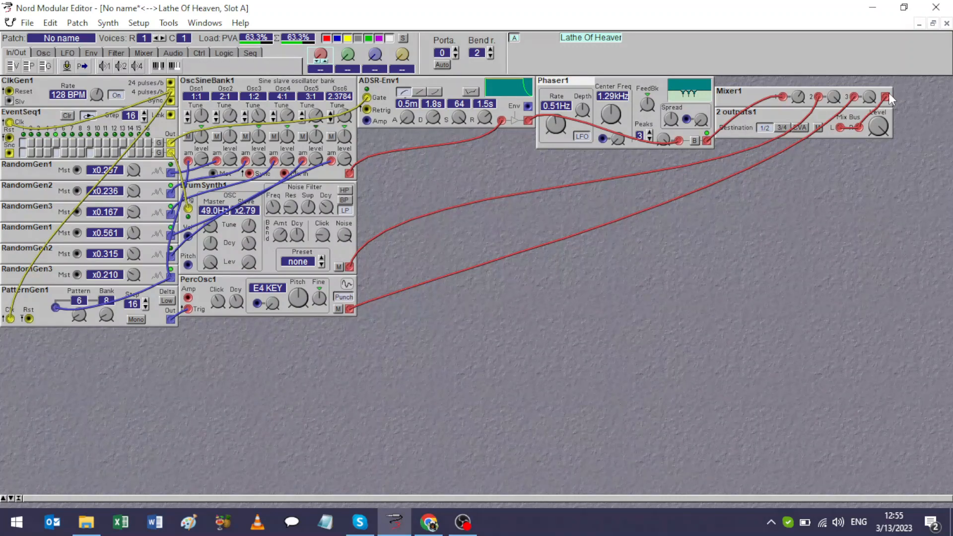
left_click_drag(870, 99, 870, 127)
left_click_drag(799, 98, 799, 92)
Add a second event sequencer beneath the first and gate the ADSR envelope from its upper row, with step 1 enabled.
right_click(29, 370)
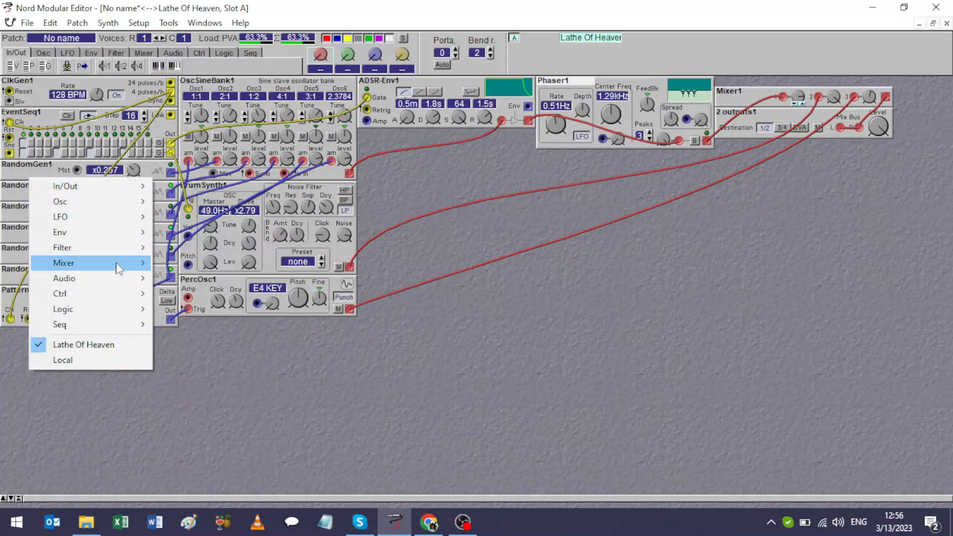
mouse_move(120, 282)
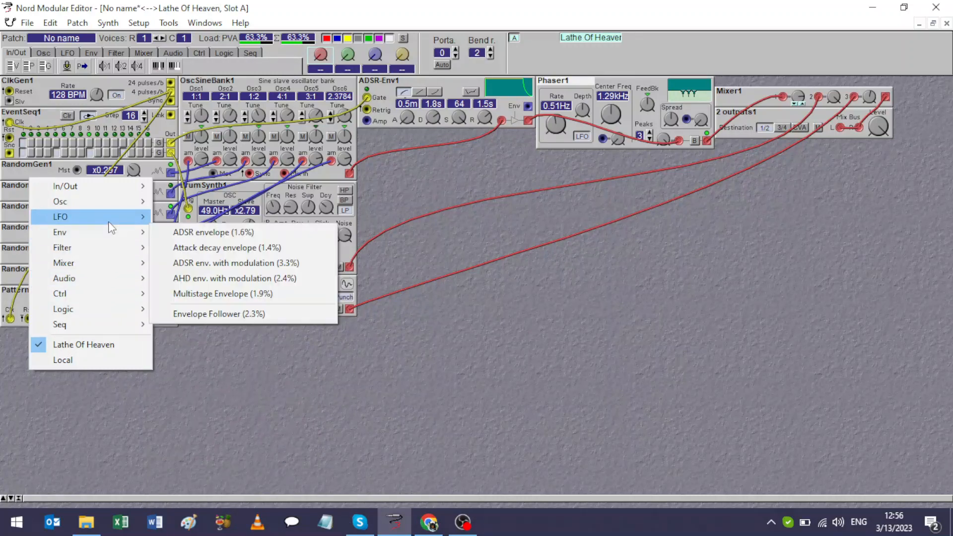
mouse_move(109, 217)
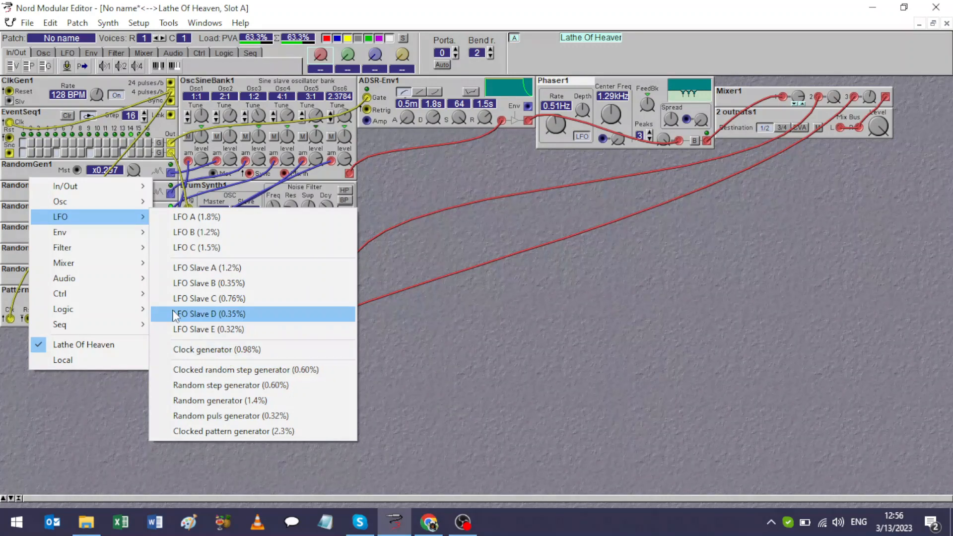
mouse_move(139, 305)
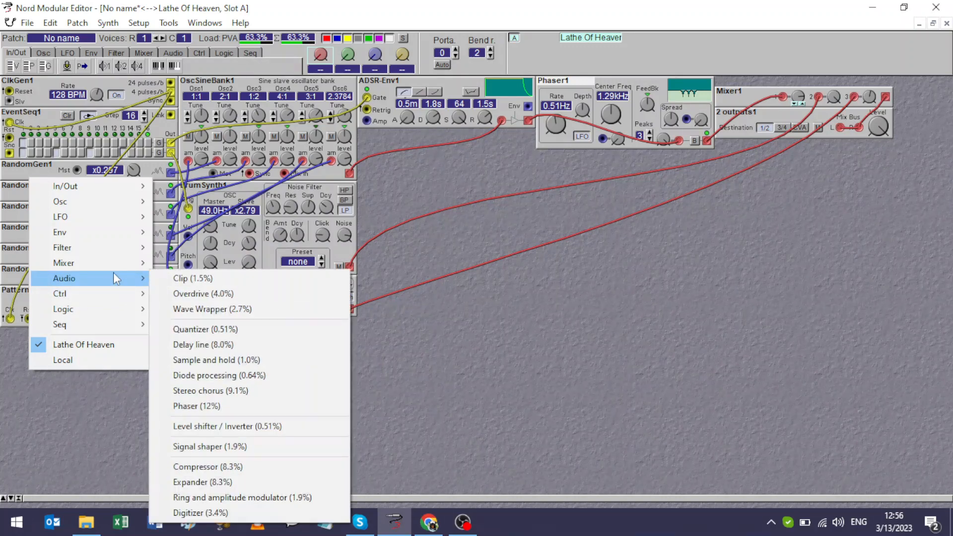
mouse_move(89, 203)
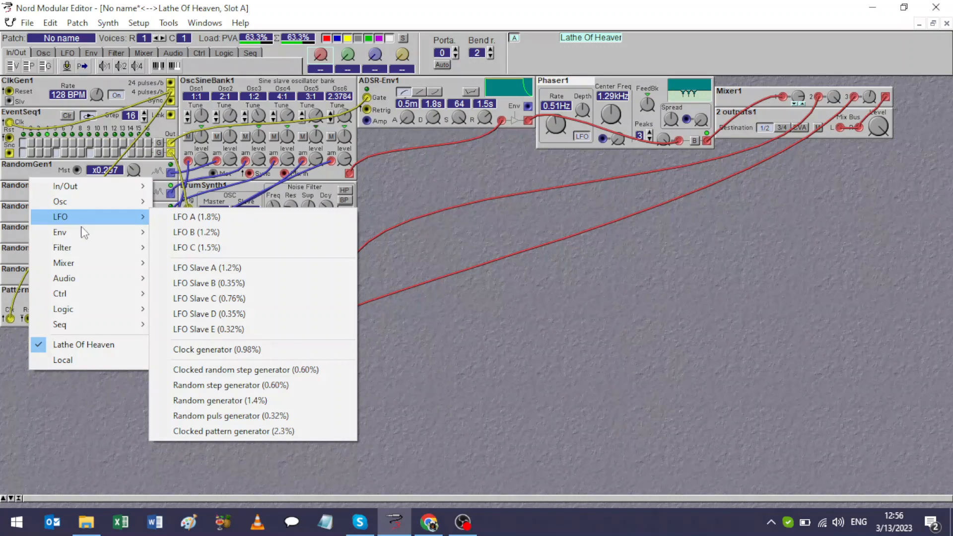
mouse_move(77, 325)
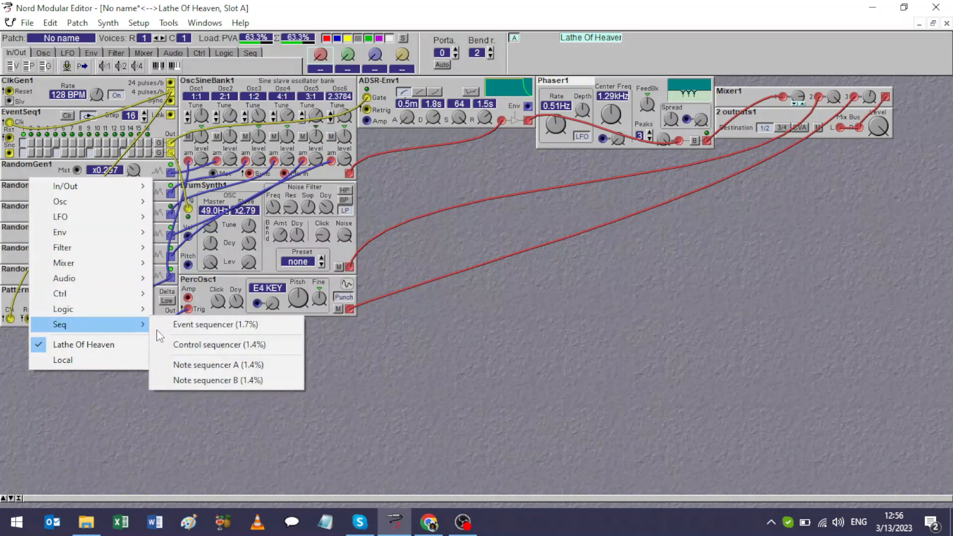
left_click(187, 328)
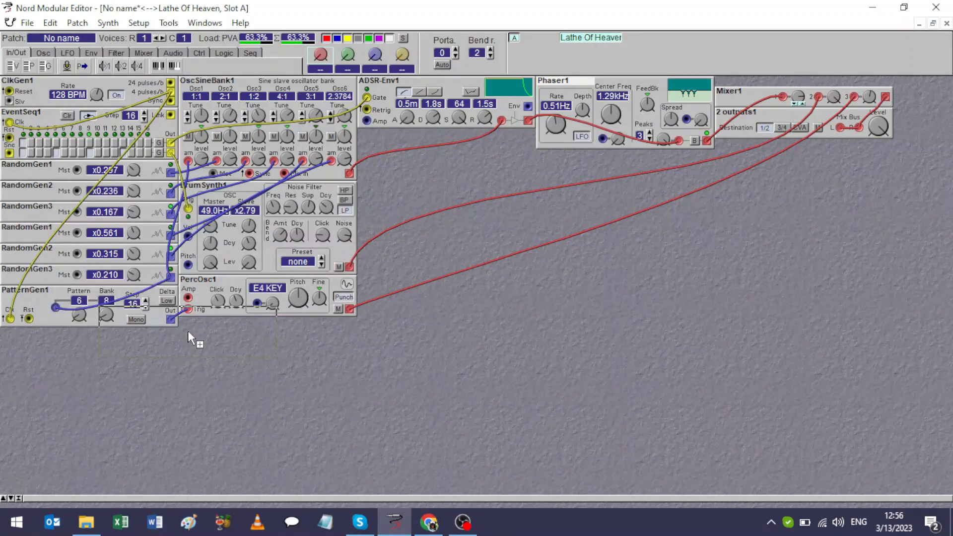
left_click(91, 159)
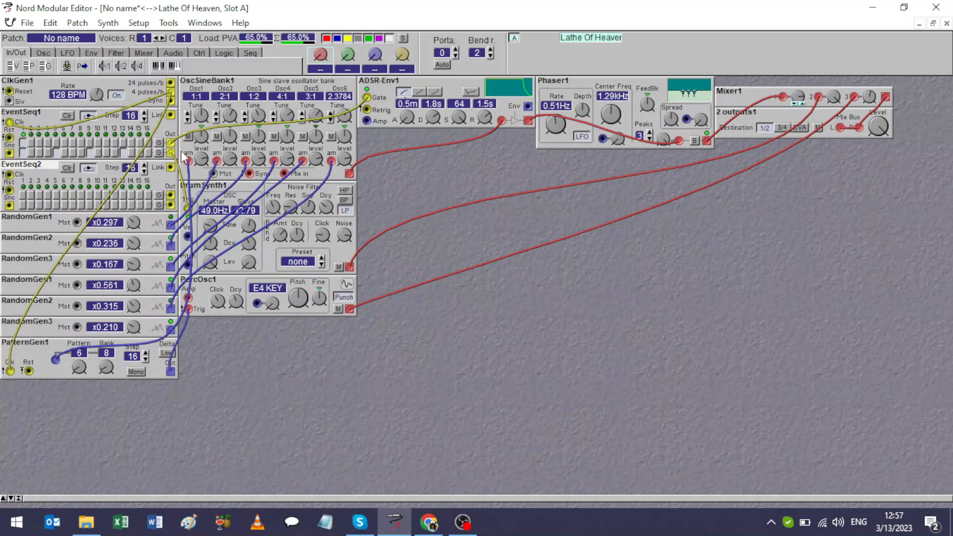
left_click_drag(171, 142, 171, 195)
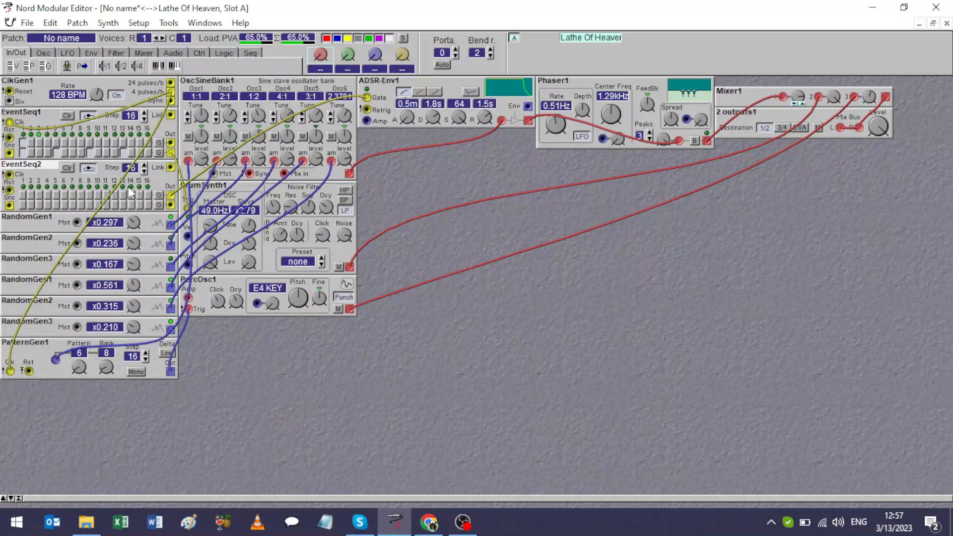
left_click(23, 194)
Shift the second event sequencer and the modules below it down, and add a Clock divider directly beneath the first sequencer.
left_click_drag(97, 403, 32, 236)
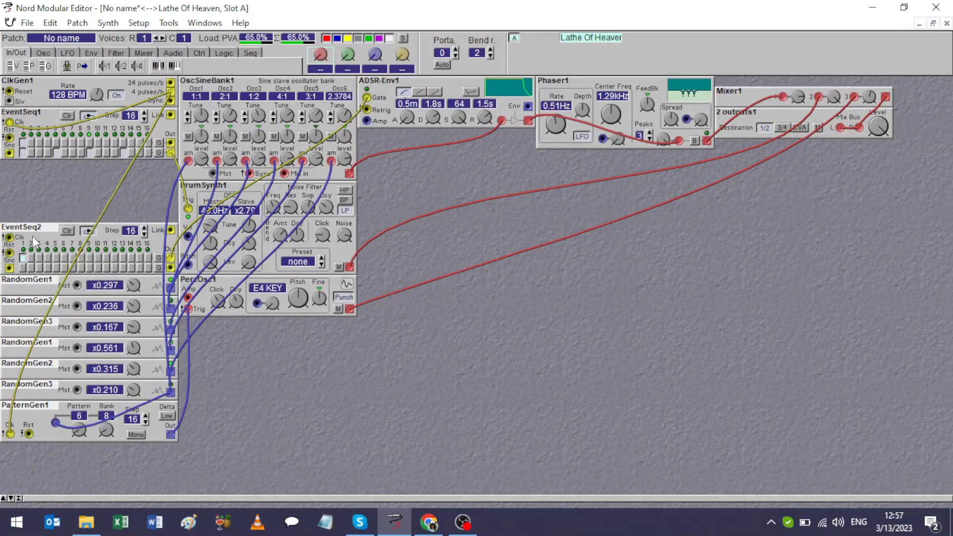
right_click(16, 181)
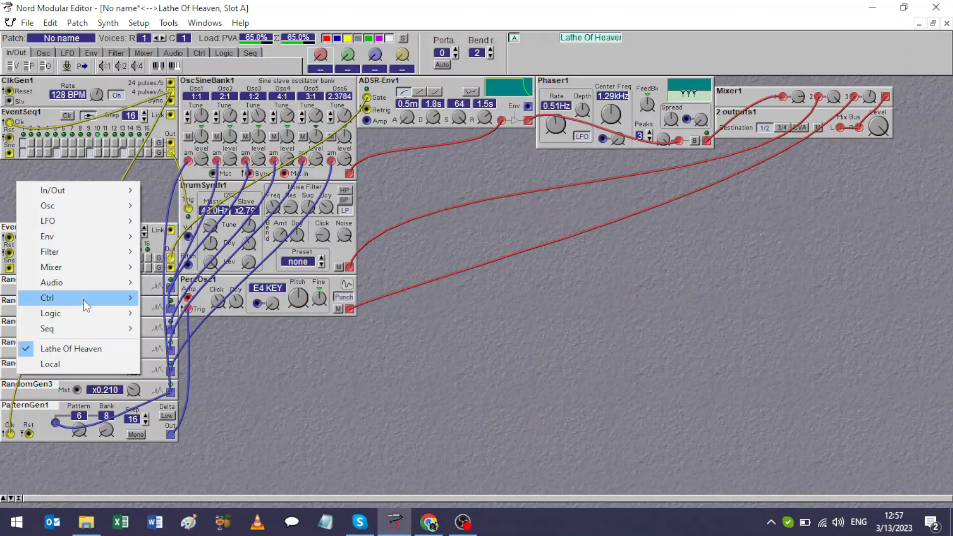
mouse_move(84, 312)
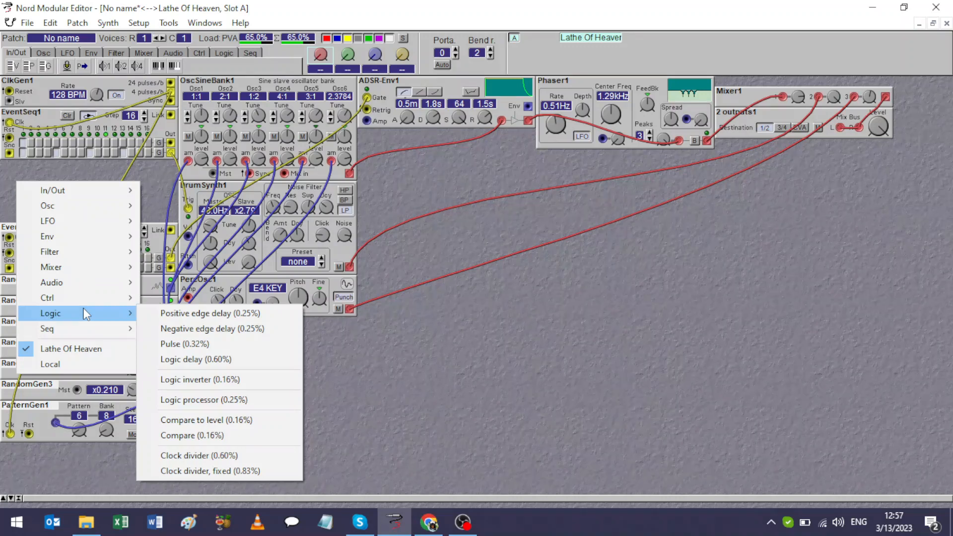
left_click(251, 455)
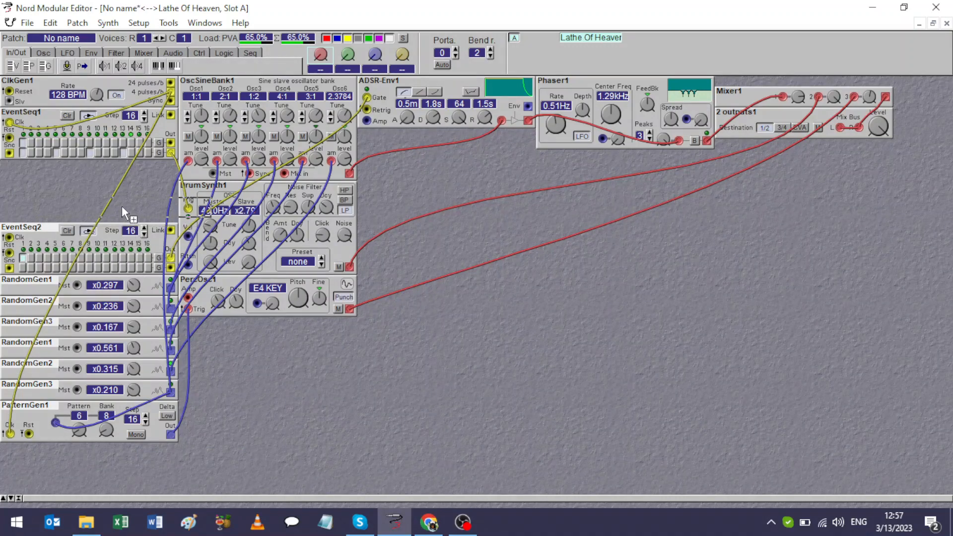
left_click(90, 169)
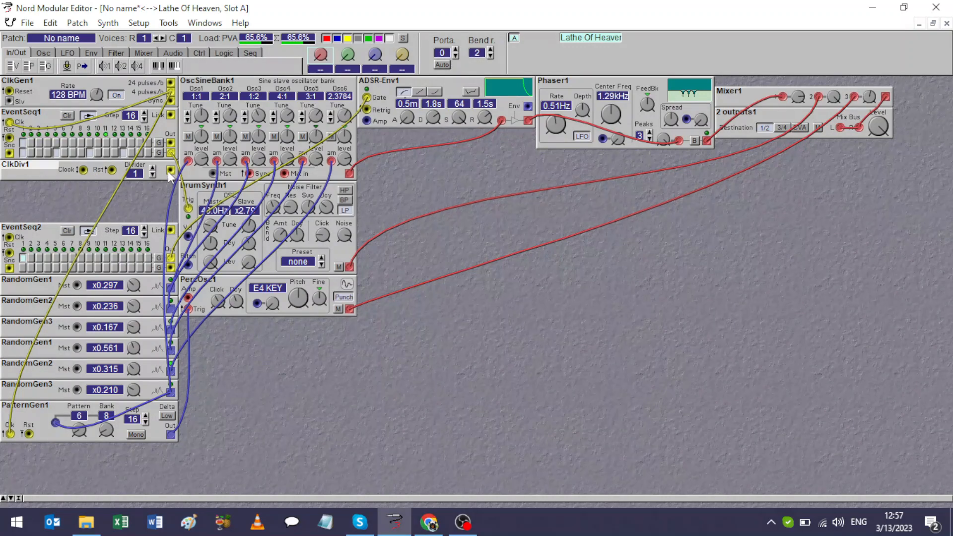
Clock the second event sequencer from the clock generator's 4 pulses/b output through the clock divider, with the divider set to 4.
left_click_drag(167, 171, 13, 242)
left_click(154, 168)
left_click(154, 168)
left_click(154, 168)
left_click_drag(84, 169, 171, 94)
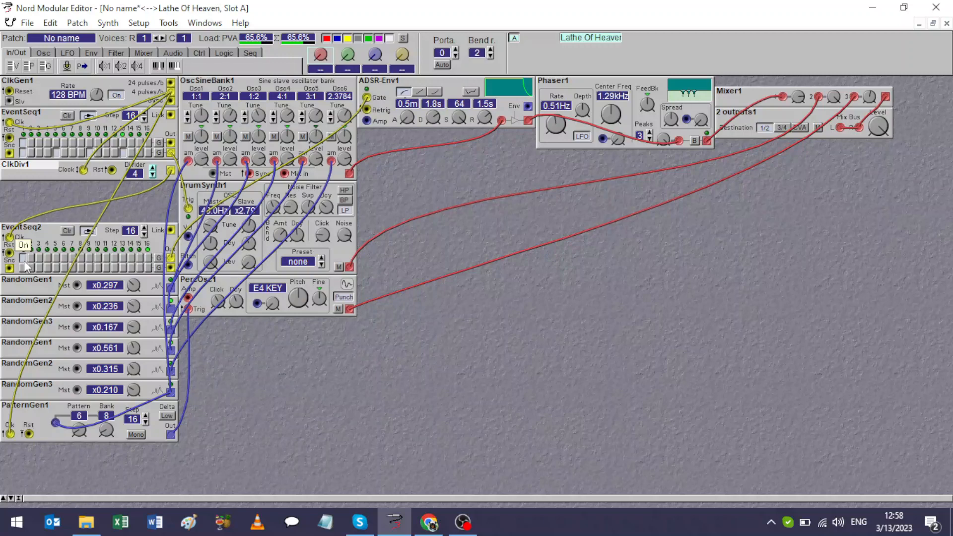
right_click(515, 345)
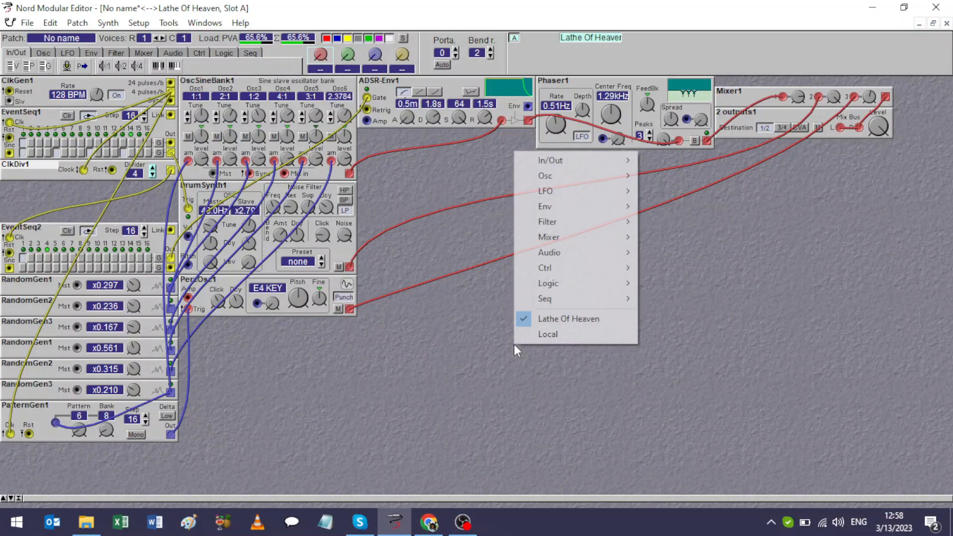
mouse_move(586, 267)
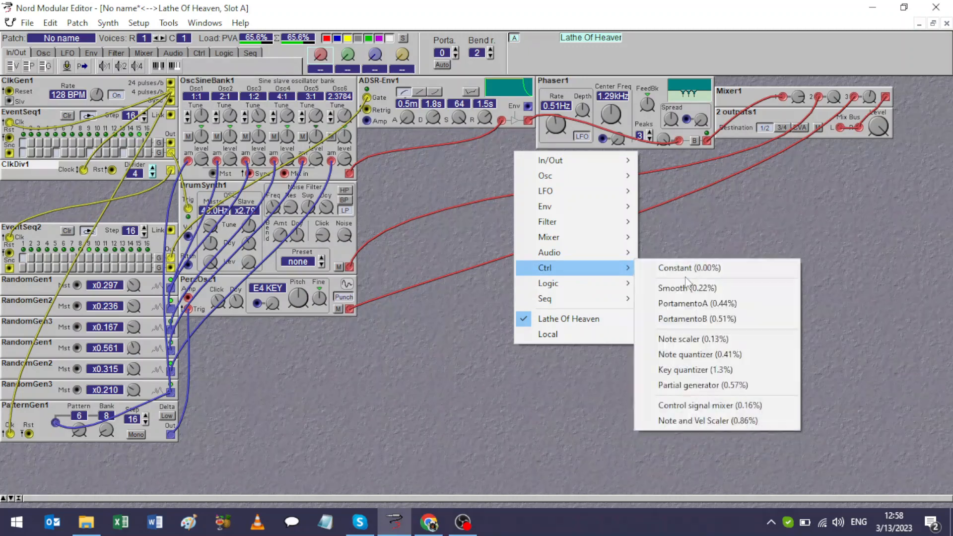
left_click(684, 268)
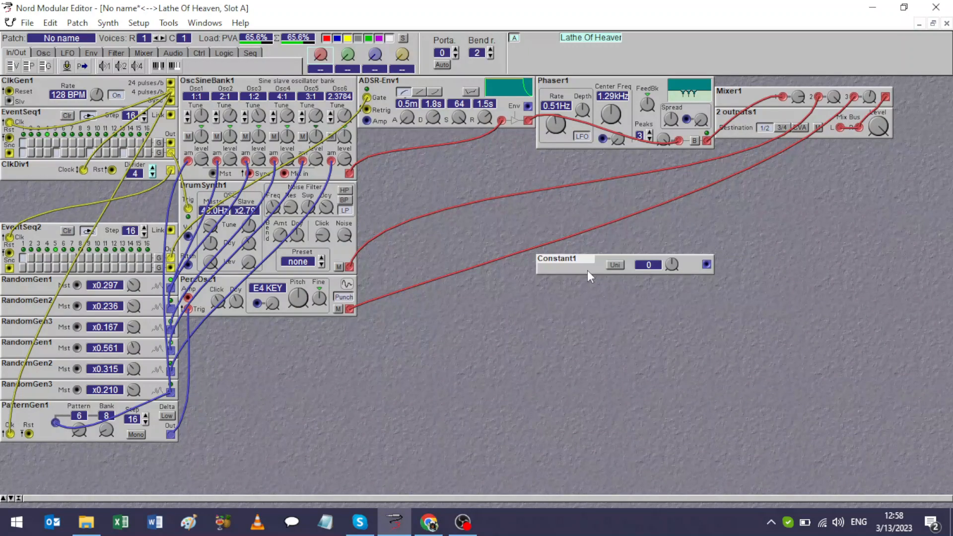
key("Delete")
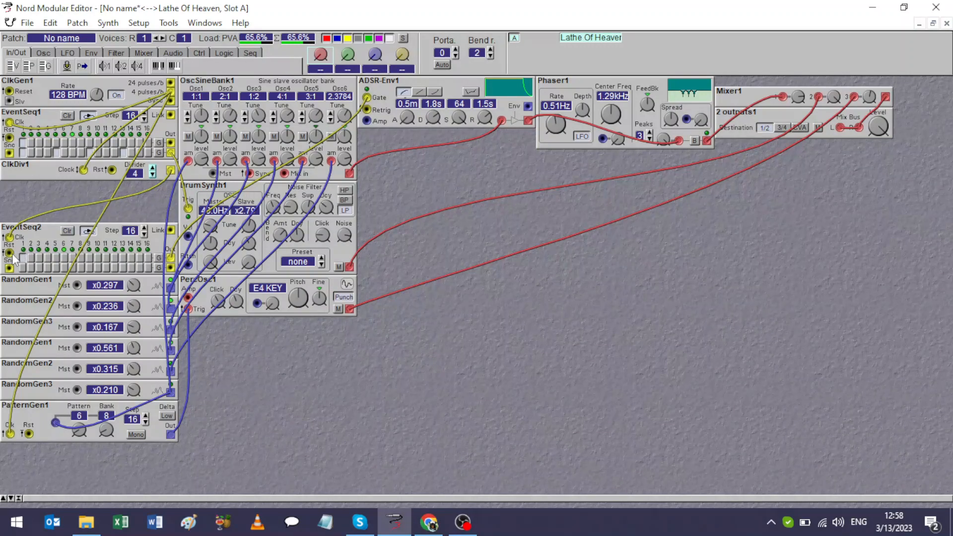
Patch a cable to the second event sequencer's reset input and set the ADSR envelope's release to 7.5 s.
left_click_drag(9, 253, 170, 115)
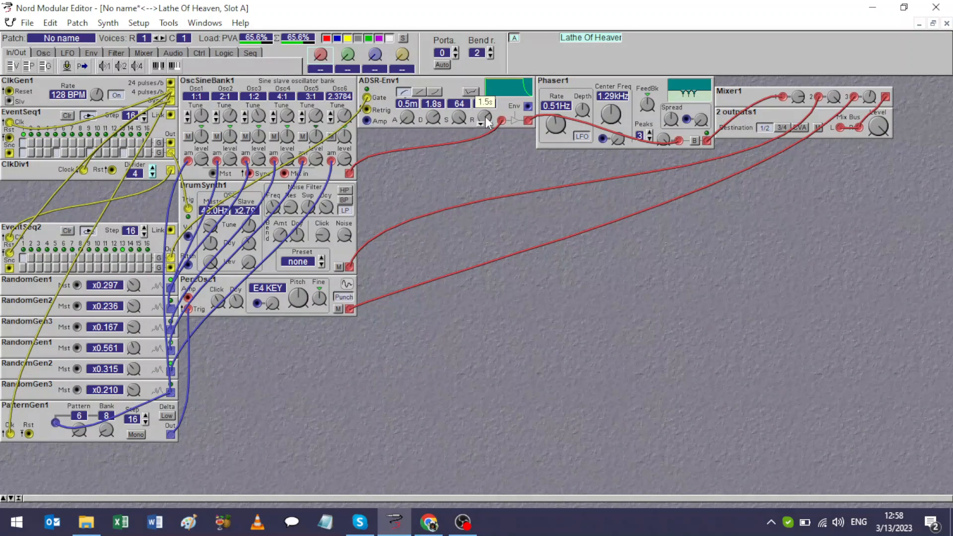
left_click_drag(485, 117, 486, 86)
left_click_drag(483, 113, 483, 123)
Patch random generator outputs to the Phaser's center frequency and spread modulation inputs, and adjust both modulation depths.
left_click_drag(701, 122, 701, 106)
left_click_drag(616, 138, 616, 123)
left_click_drag(686, 119, 603, 138)
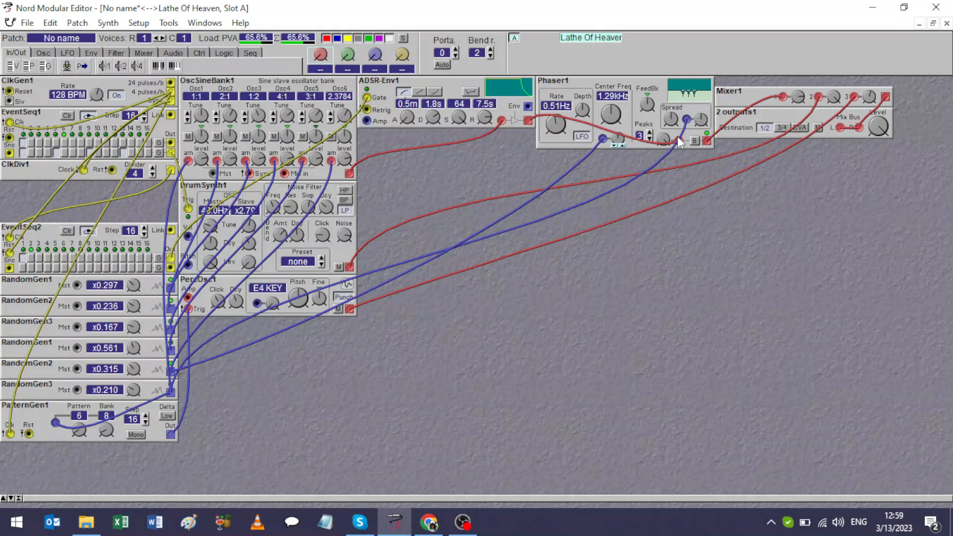
left_click_drag(619, 139, 619, 119)
left_click_drag(705, 119, 704, 117)
Tune the Phaser to a center frequency of 865 Hz and a rate of 0.24 Hz, adjusting its depth and feedback.
left_click_drag(615, 117, 584, 105)
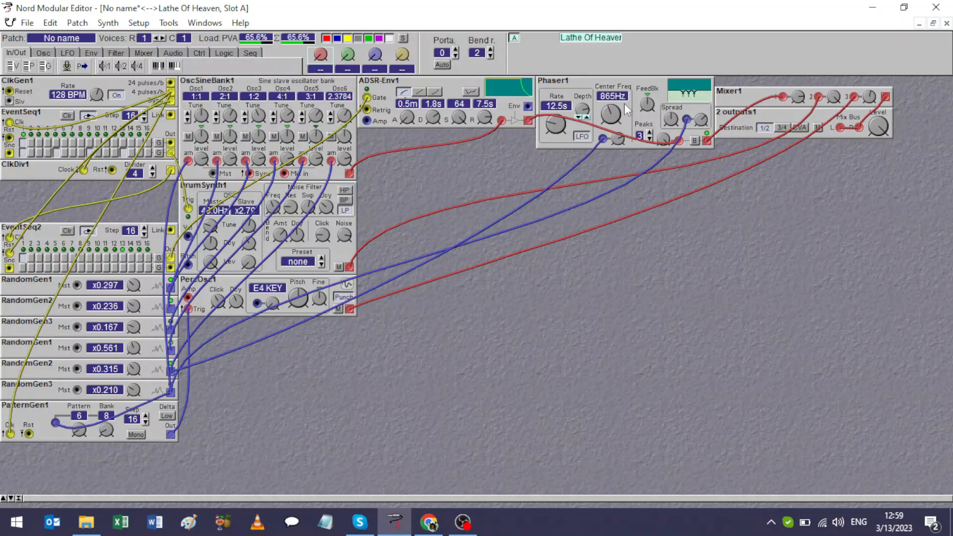
left_click_drag(646, 97, 647, 94)
left_click_drag(556, 124, 556, 119)
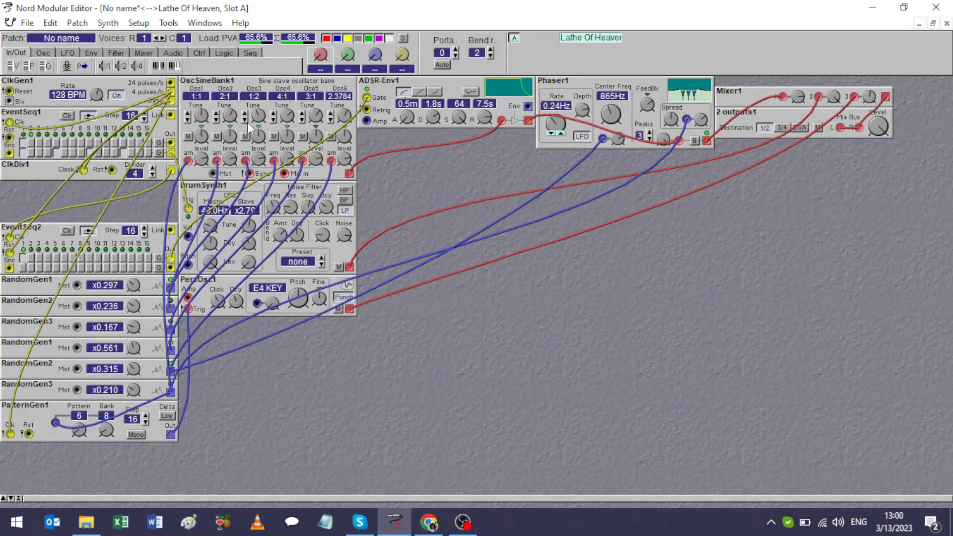
Mute oscillators 2 through 6 in the OSC Sine Bank, leaving only oscillator 1 sounding.
mouse_move(231, 117)
left_click(217, 136)
left_click(245, 137)
left_click(273, 136)
left_click(302, 138)
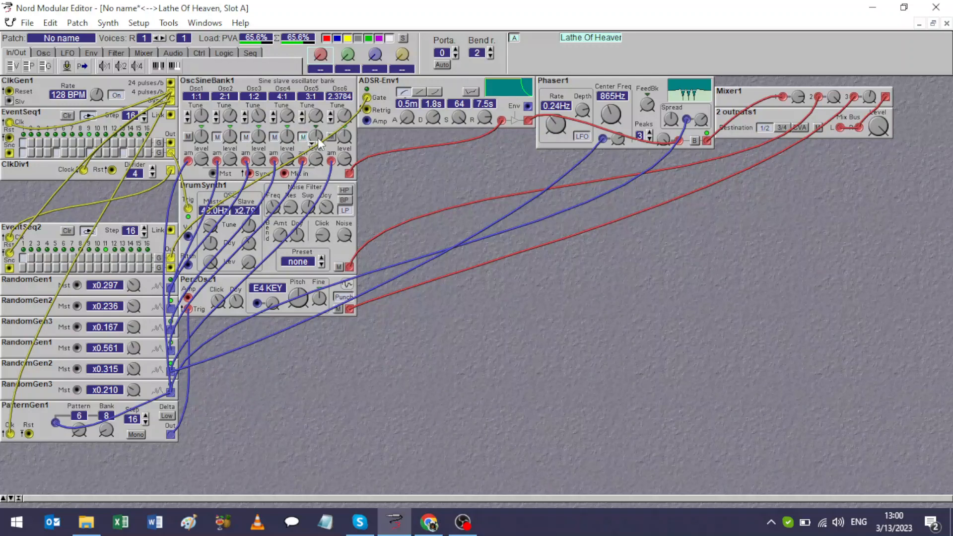
left_click(330, 138)
Unmute oscillators 2 and 3 of the sine bank and tune oscillators 2 through 5 to 1:1.
left_click(198, 157)
left_click(273, 120)
left_click(216, 137)
mouse_move(233, 137)
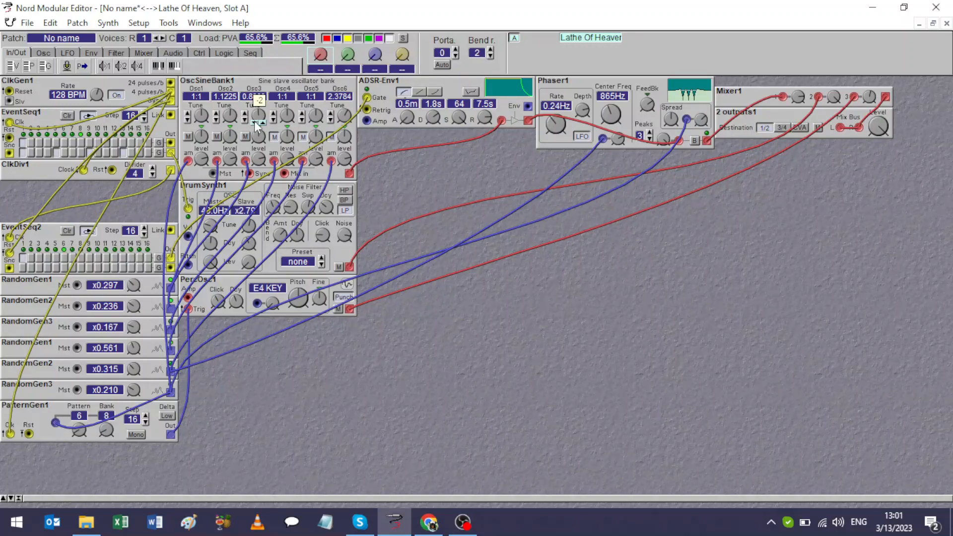
left_click(275, 140)
left_click(233, 122)
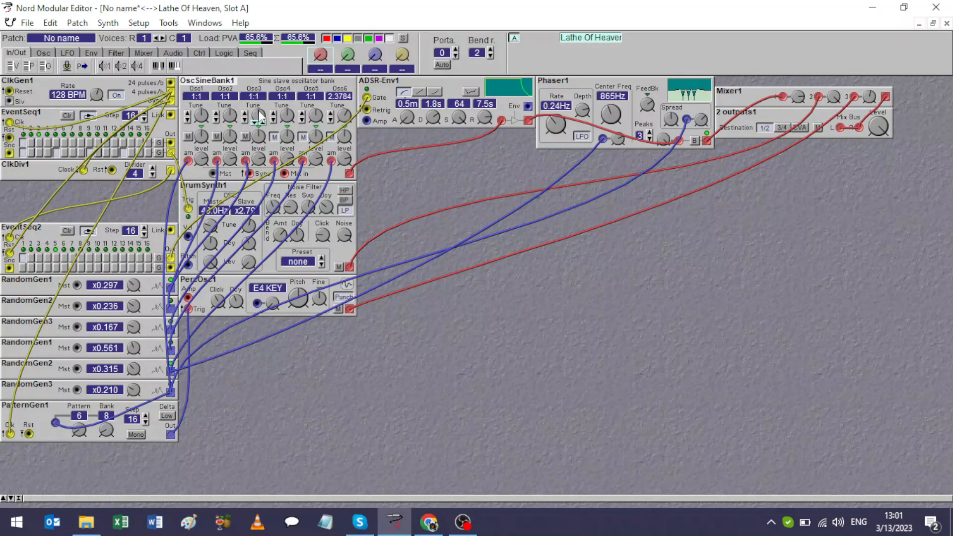
Set sine bank oscillators 2 and 3 to 2:1, and tune oscillator 4 to 0.2546, adjusting its level.
left_click(246, 112)
left_click(216, 119)
left_click(273, 119)
left_click_drag(289, 136, 288, 132)
left_click(273, 120)
mouse_move(287, 131)
left_click_drag(290, 133, 292, 118)
left_click_drag(285, 159, 286, 165)
mouse_move(288, 134)
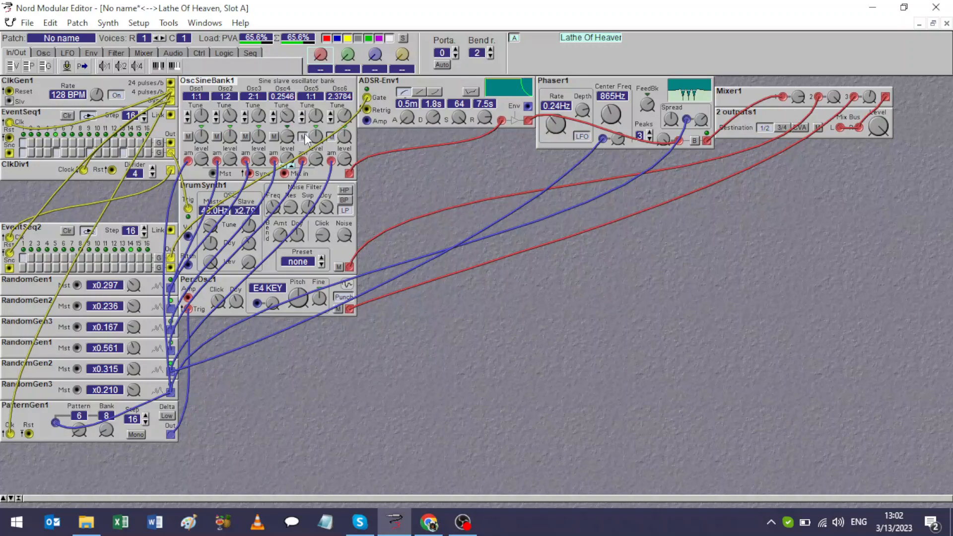
Tune sine bank oscillator 2 to 0.5082 and adjust the levels of oscillators 2 and 4.
left_click(302, 136)
left_click(231, 144)
left_click_drag(230, 136, 230, 118)
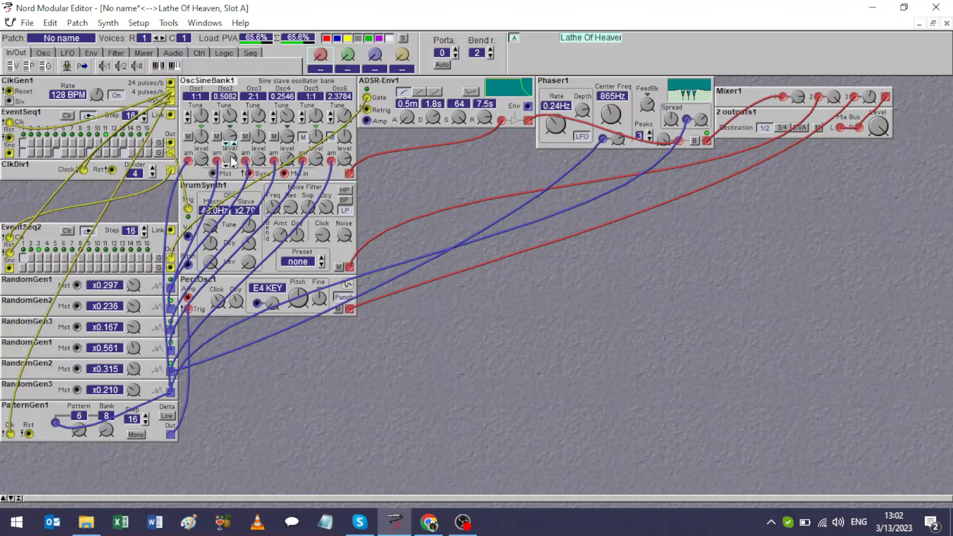
left_click_drag(229, 159, 230, 161)
left_click_drag(287, 158, 291, 166)
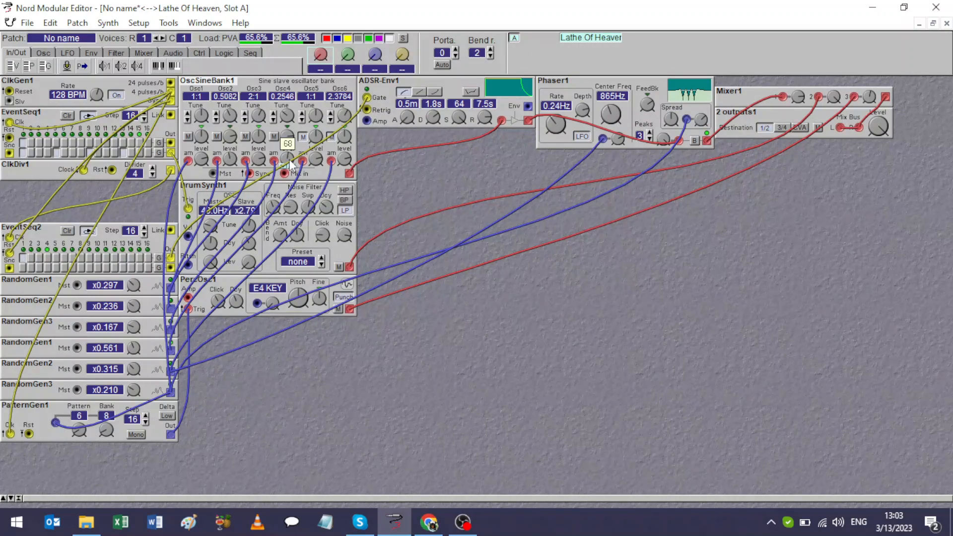
Unmute sine bank oscillator 5 and tune it to 3:1.
left_click(301, 137)
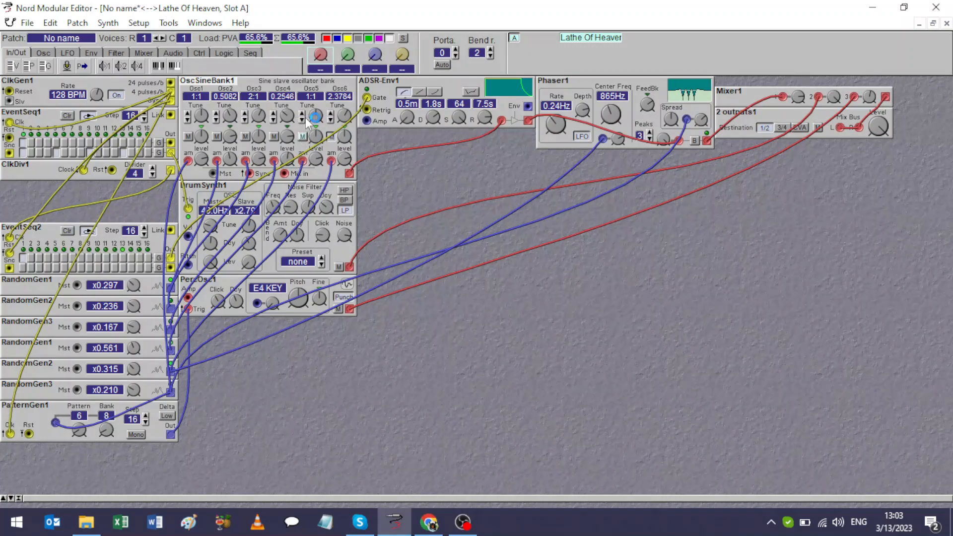
left_click(302, 112)
Disconnect the amplitude modulation cables from sine bank oscillators 4 and 2, and fine-tune them to 0.2552 and 0.5098.
left_click(275, 161)
left_click_drag(285, 159, 290, 367)
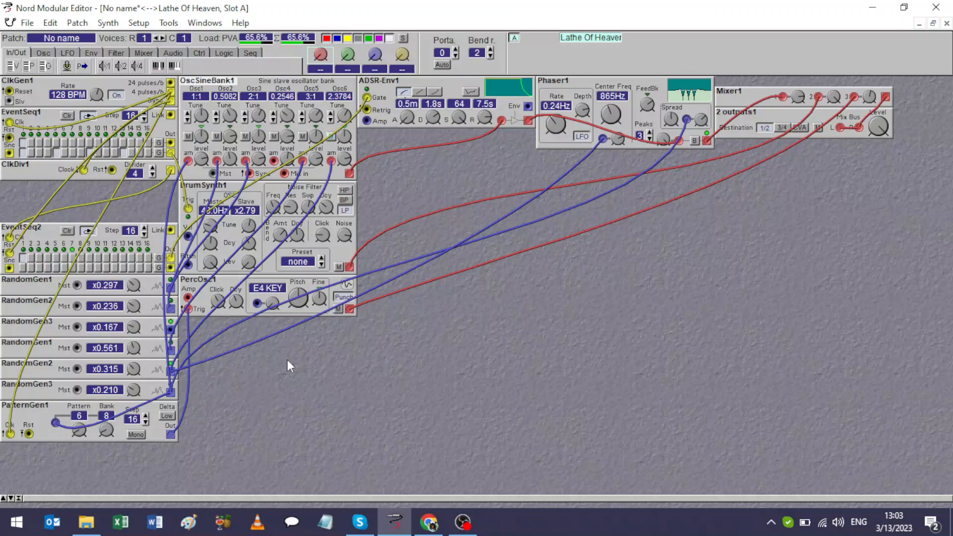
left_click(288, 135)
left_click_drag(289, 139, 288, 156)
left_click_drag(217, 161, 237, 357)
left_click_drag(217, 162, 246, 395)
left_click_drag(217, 161, 238, 349)
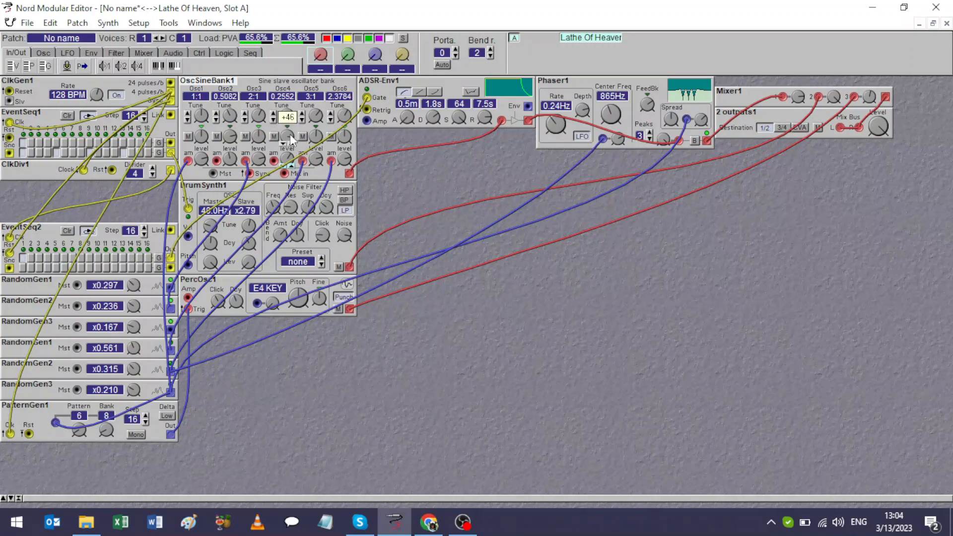
left_click(232, 137)
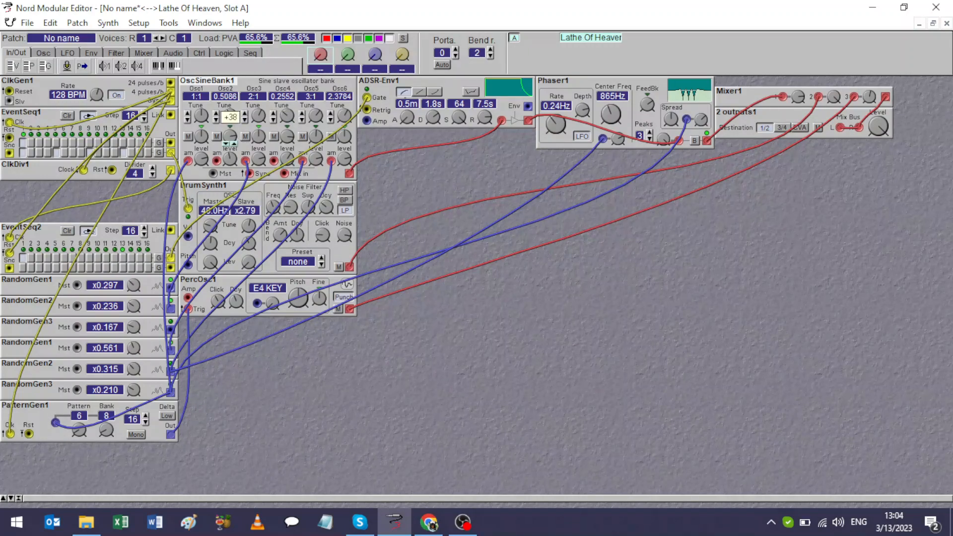
left_click_drag(232, 136, 232, 134)
Set the ADSR envelope's attack to 81 ms and sustain to 50, and adjust the Phaser's spread modulation depth.
left_click_drag(410, 113, 410, 100)
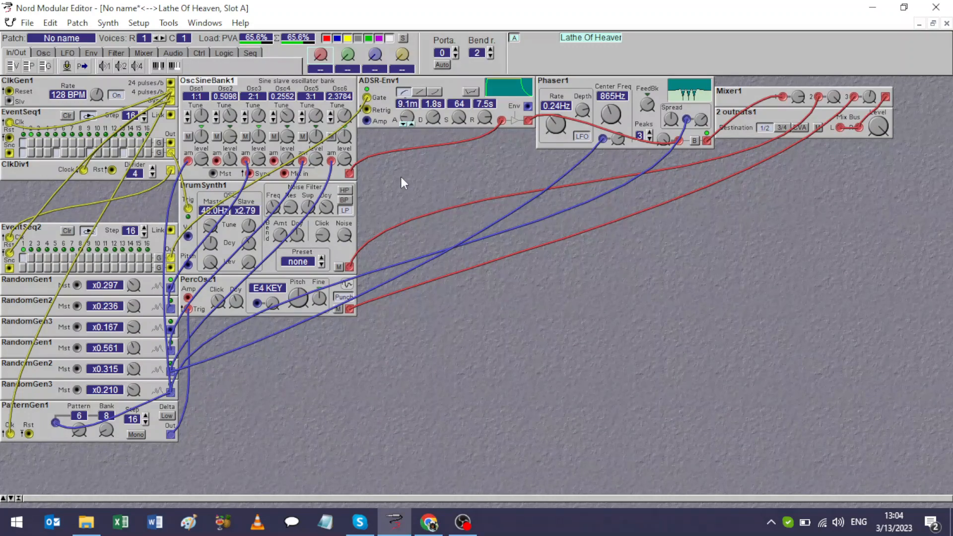
left_click_drag(406, 122, 410, 114)
left_click_drag(461, 115, 462, 127)
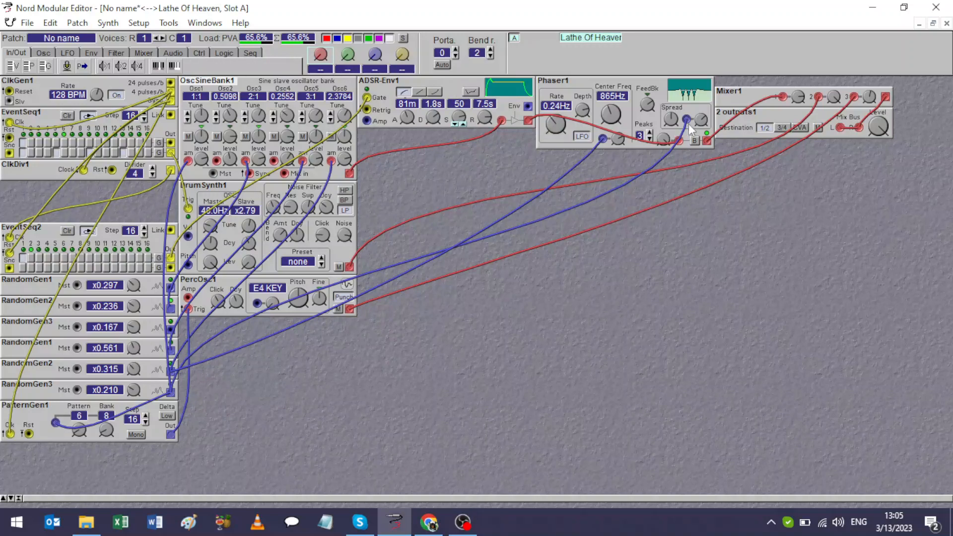
left_click(700, 120)
left_click_drag(701, 119, 700, 125)
Assign the first (red) morph group control to Knob1.
right_click(320, 57)
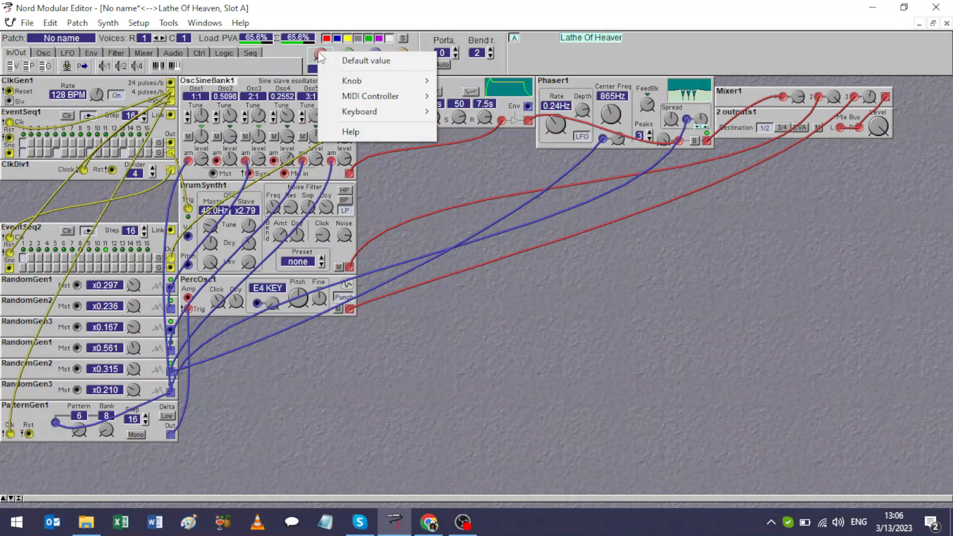
mouse_move(383, 82)
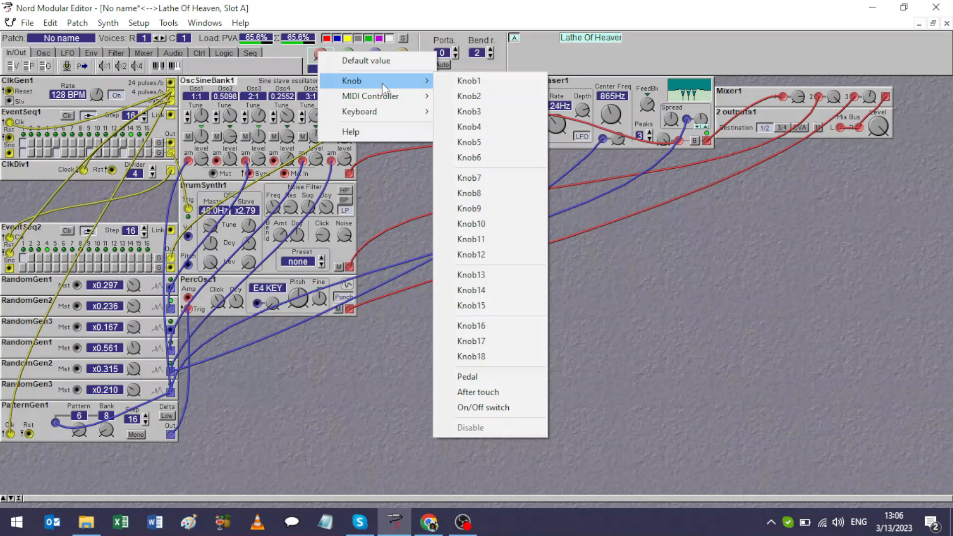
left_click(450, 82)
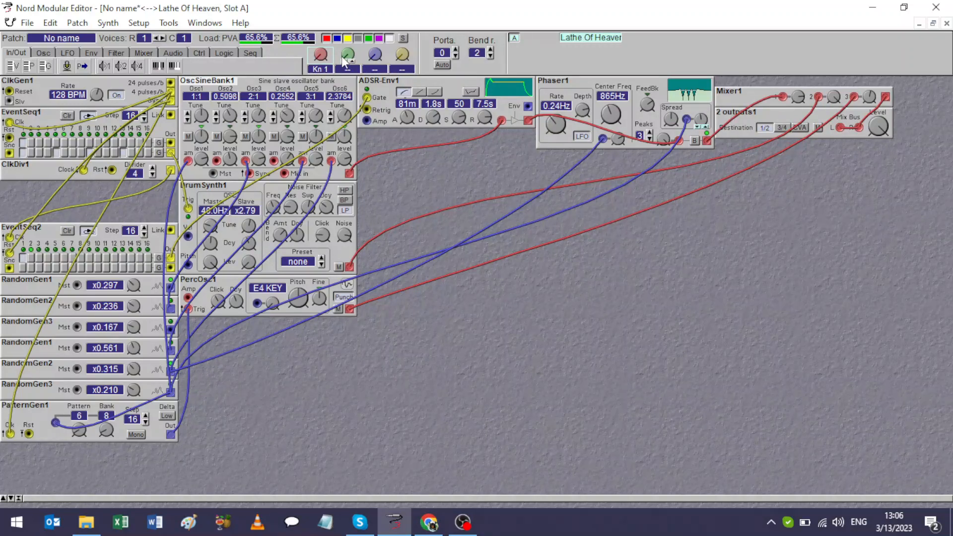
Assign the mixer's second and third channel levels to morph Group 1.
right_click(832, 94)
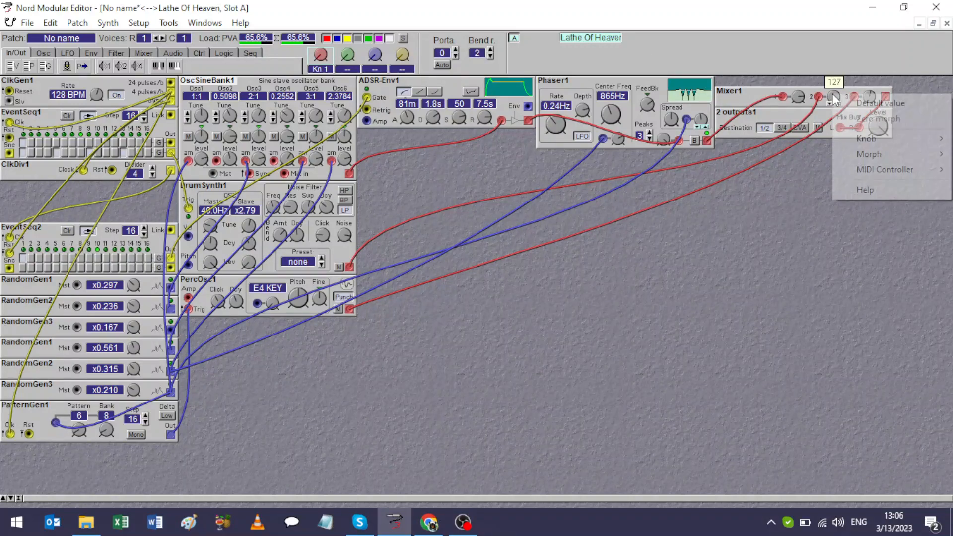
mouse_move(857, 153)
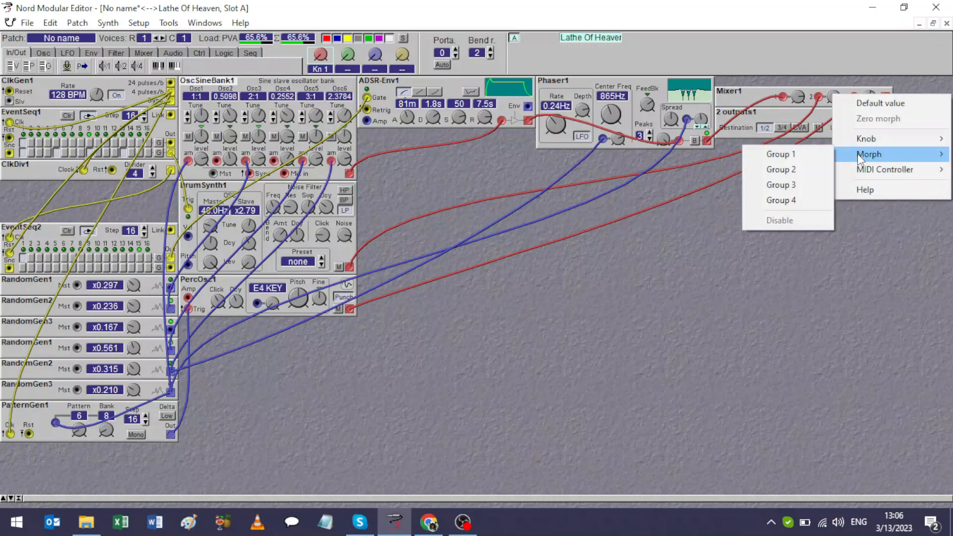
left_click(809, 156)
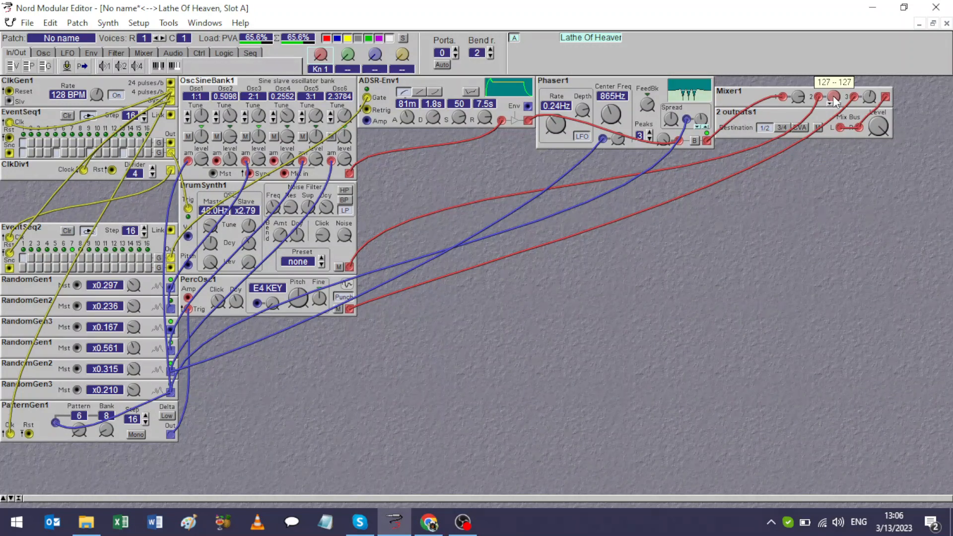
right_click(869, 97)
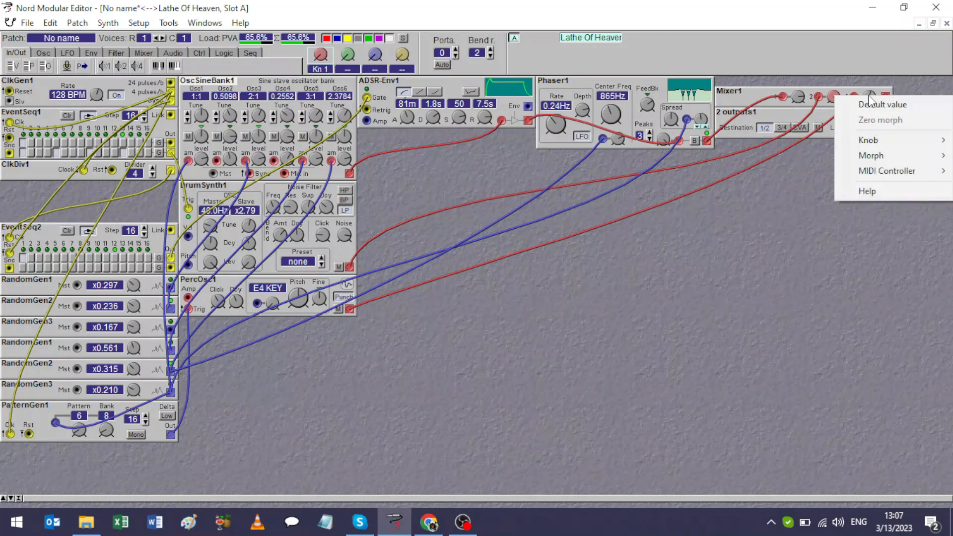
mouse_move(874, 158)
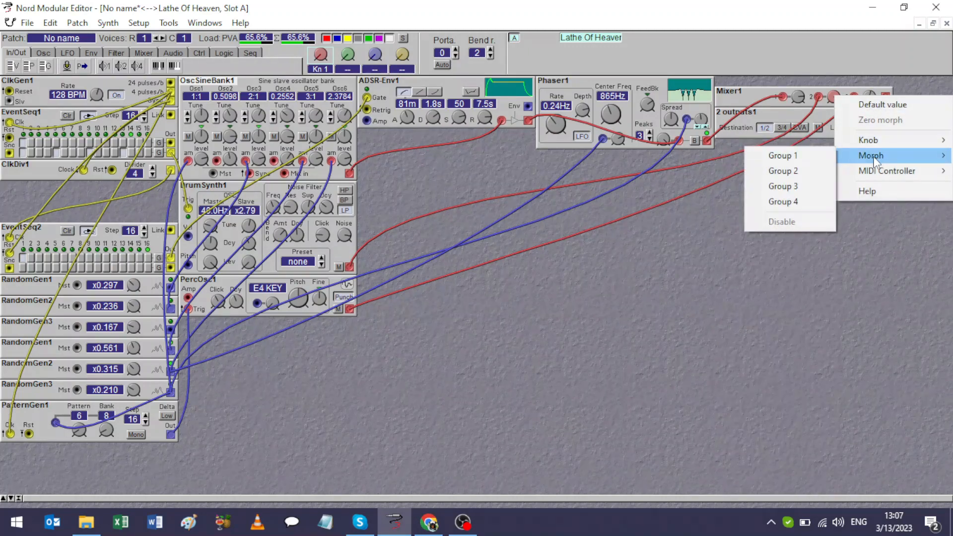
left_click(783, 171)
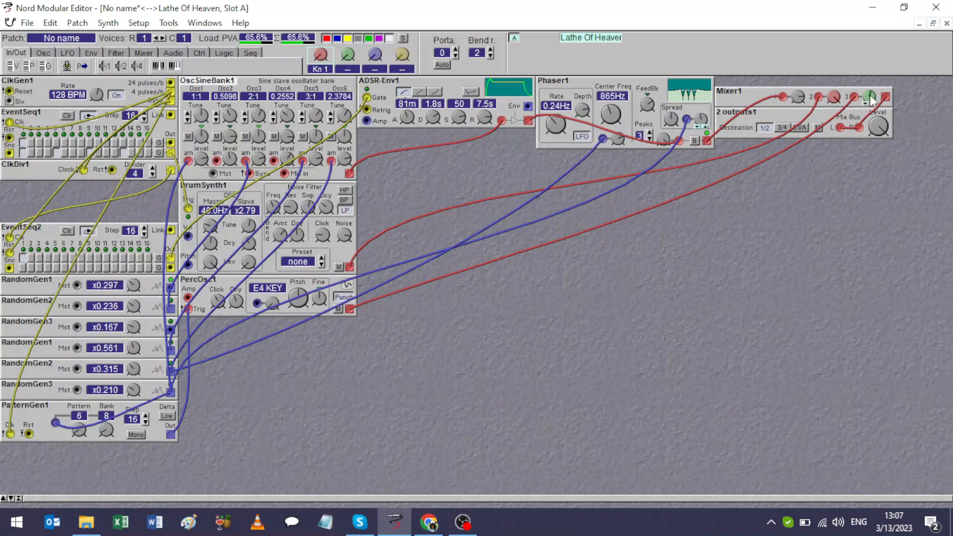
right_click(834, 96)
mouse_move(882, 156)
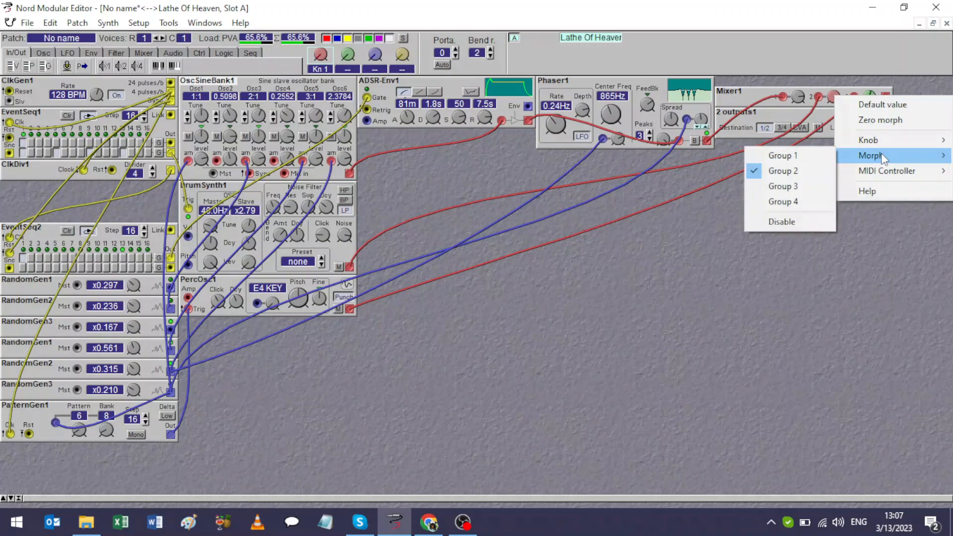
left_click(775, 155)
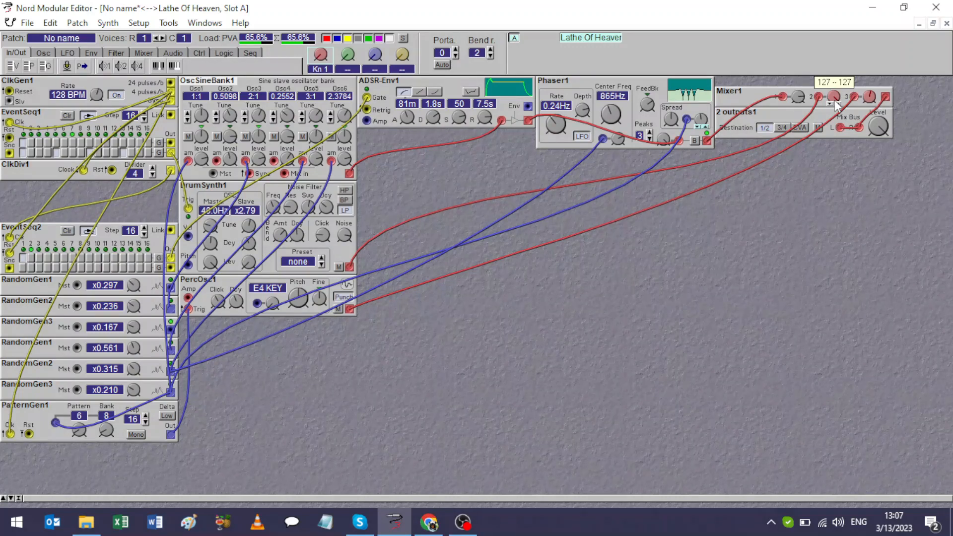
Set morph ranges on the mixer's second and third channel levels and the Phaser's rate, with the rate assigned to morph Group 1.
left_click_drag(834, 99, 834, 162)
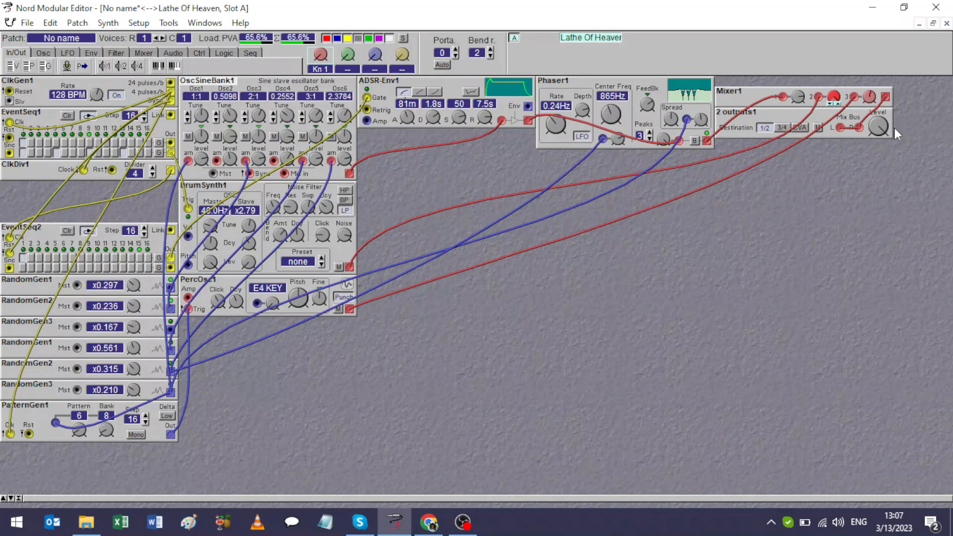
mouse_move(870, 99)
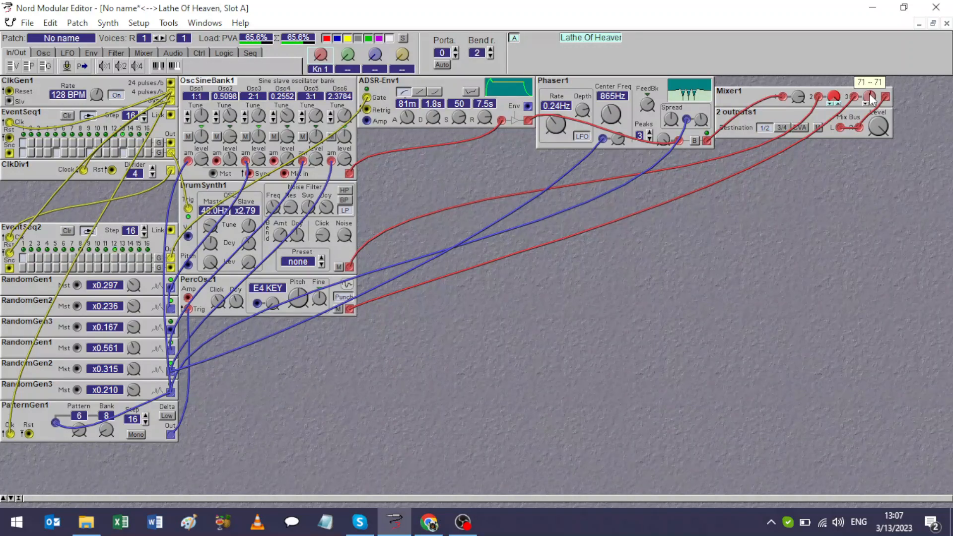
left_click_drag(870, 100, 870, 114)
left_click(562, 131)
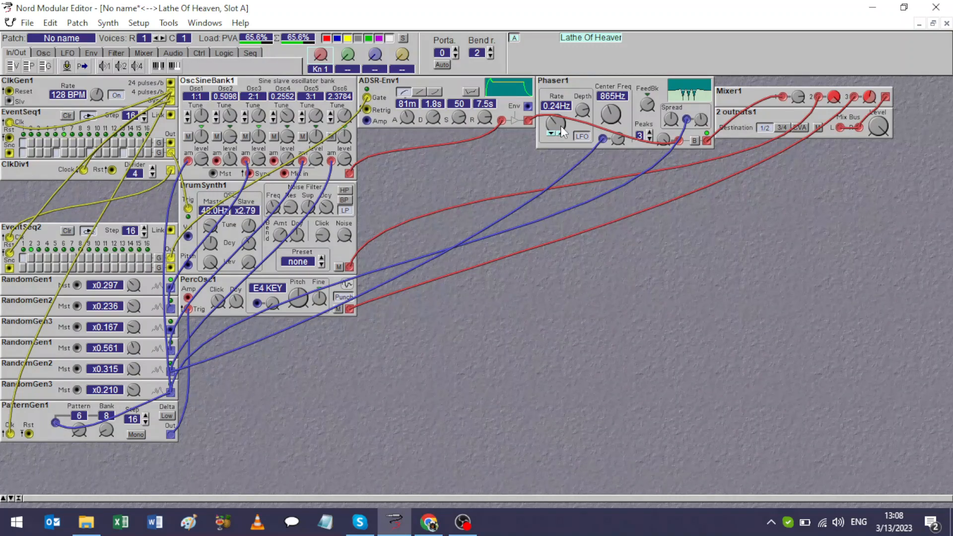
left_click_drag(561, 126, 561, 111)
Start saving the patch under a new name and browse to the Streaming Patch Archive folder in Nord Micro Modular.
left_click(22, 24)
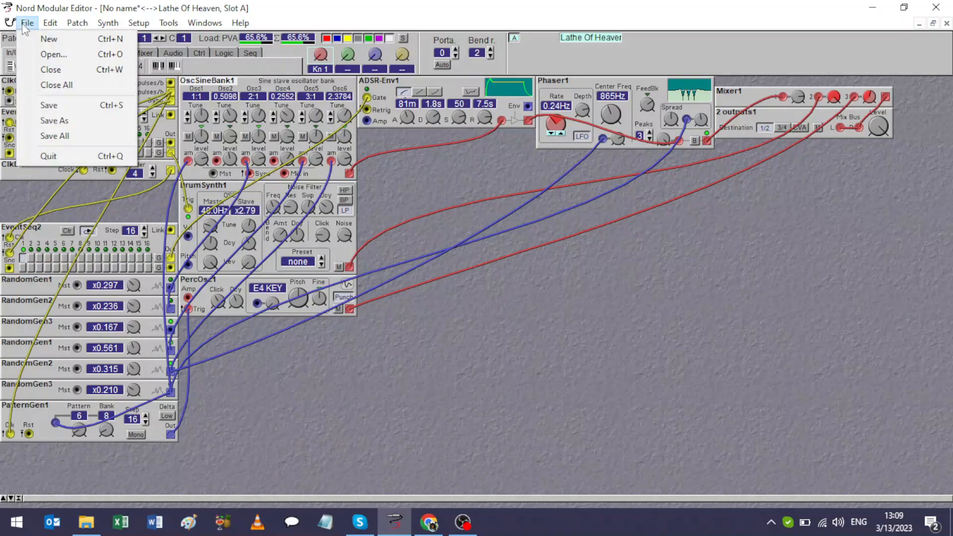
left_click(45, 123)
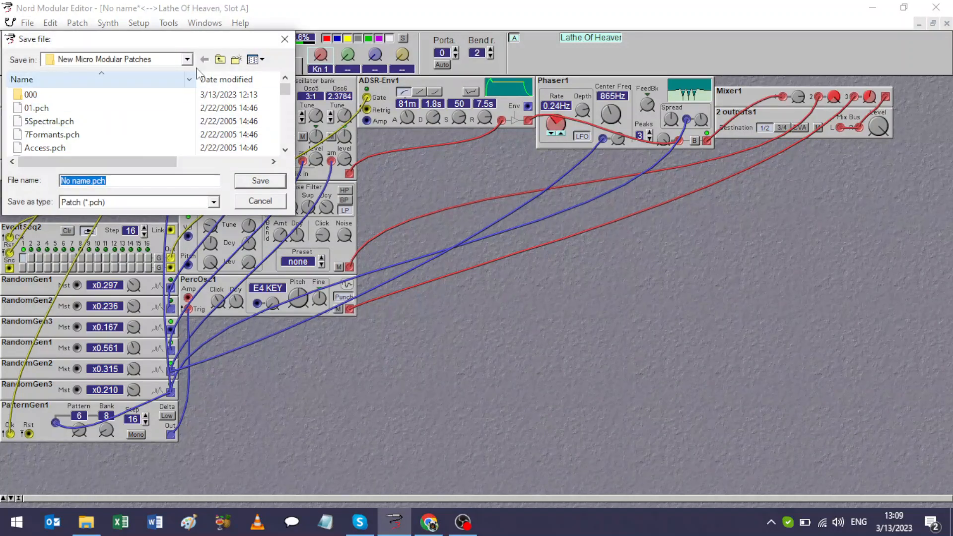
left_click(219, 60)
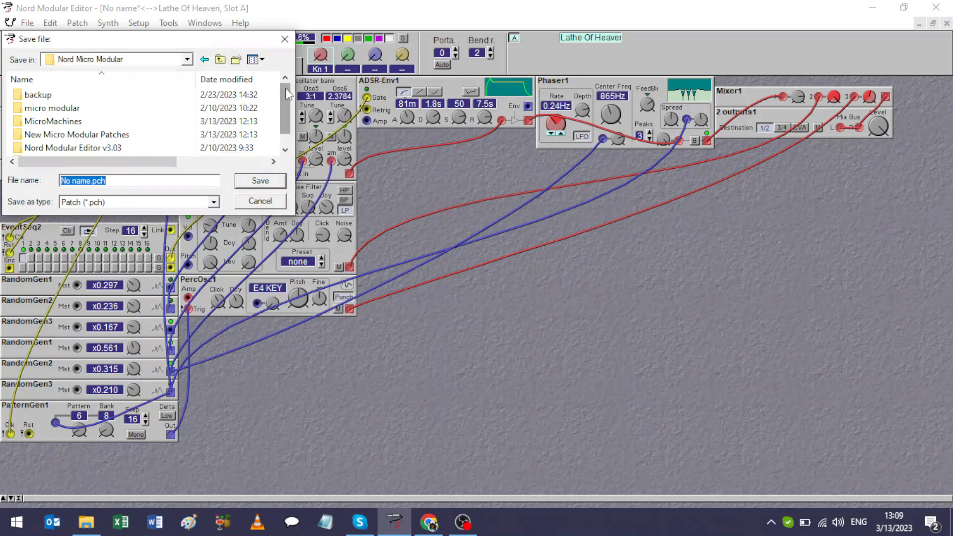
scroll(288, 99, "down", 1)
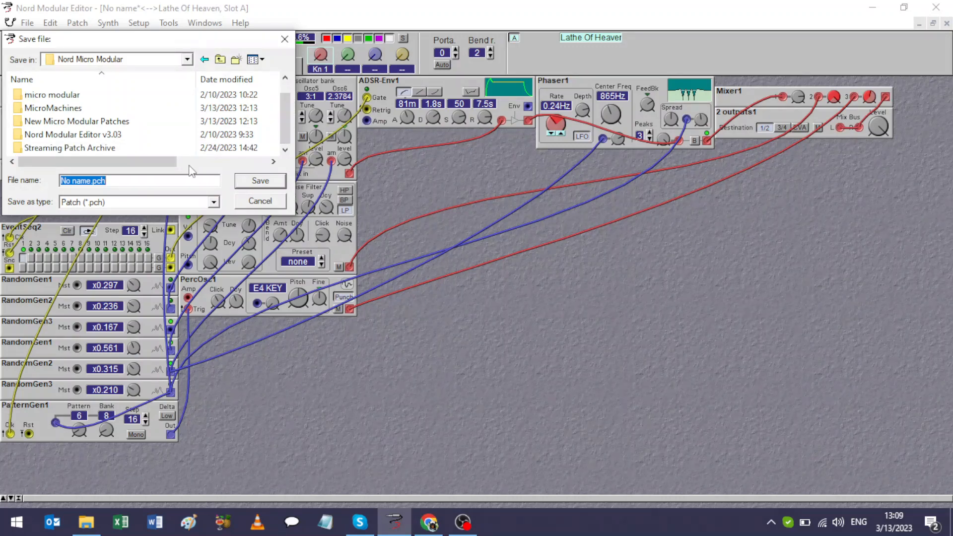
left_click(83, 148)
double_click(84, 148)
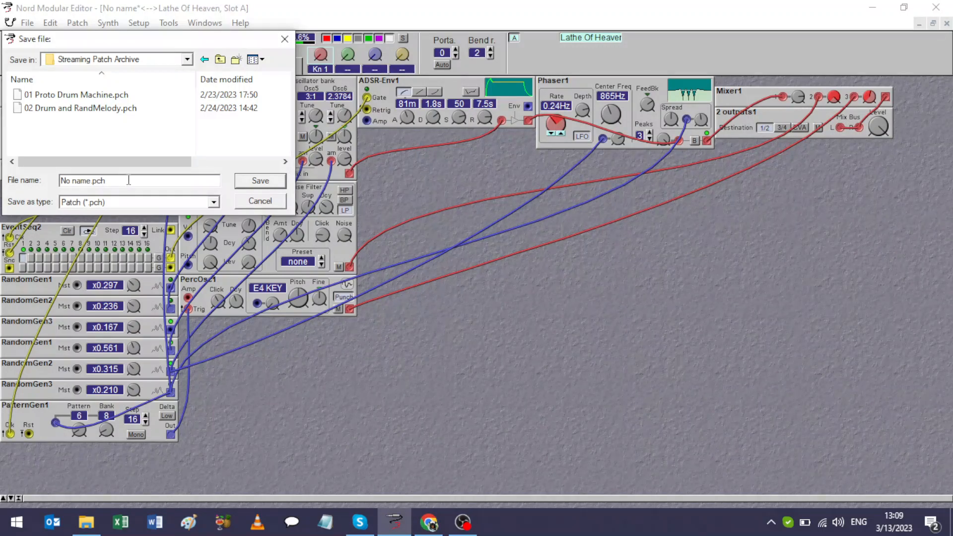
Name the patch file "03 Sinecloud Techno" and save it.
key("BackSpace")
key("BackSpace")
key("BackSpace")
key("BackSpace")
key("BackSpace")
key("BackSpace")
key("BackSpace")
key("BackSpace")
key("BackSpace")
key("BackSpace")
key("BackSpace")
type("03")
type("Sinecloud Techno")
left_click(273, 183)
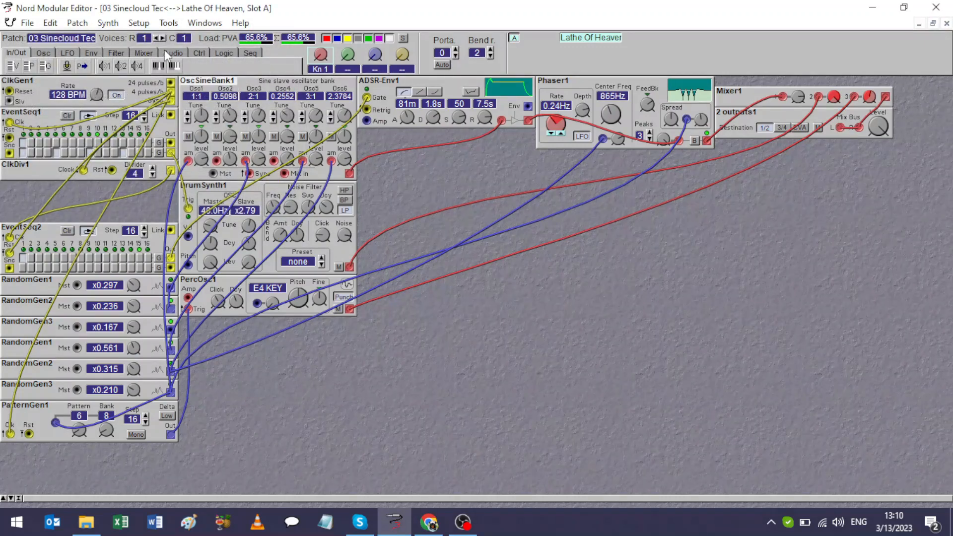
Save the patch in the synth's Bank 1 at patch location 3, replacing 7Formants.
left_click(108, 23)
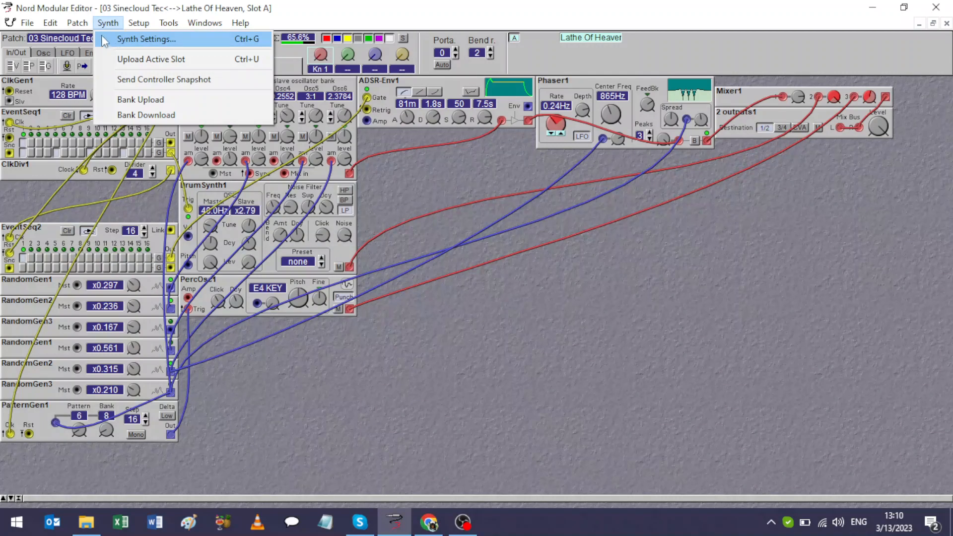
mouse_move(80, 26)
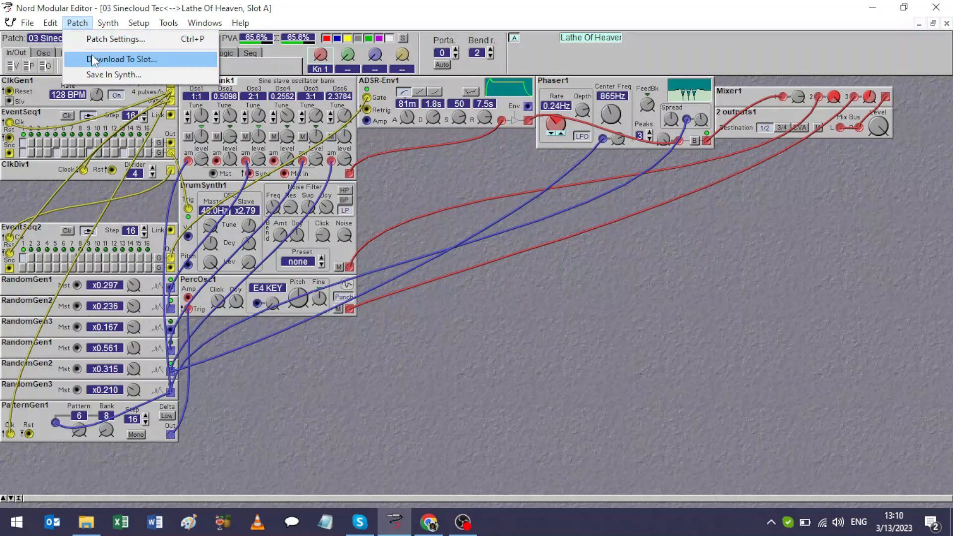
left_click(93, 73)
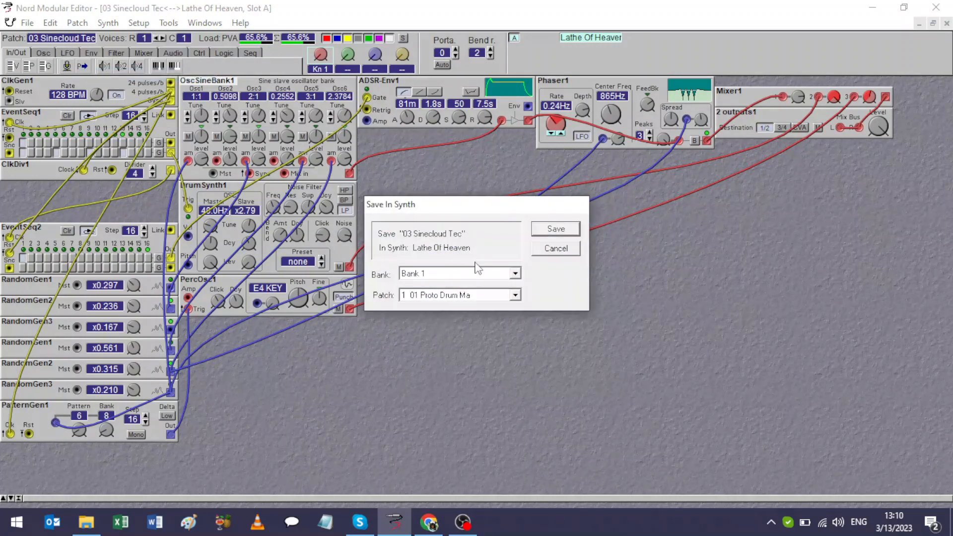
left_click(515, 297)
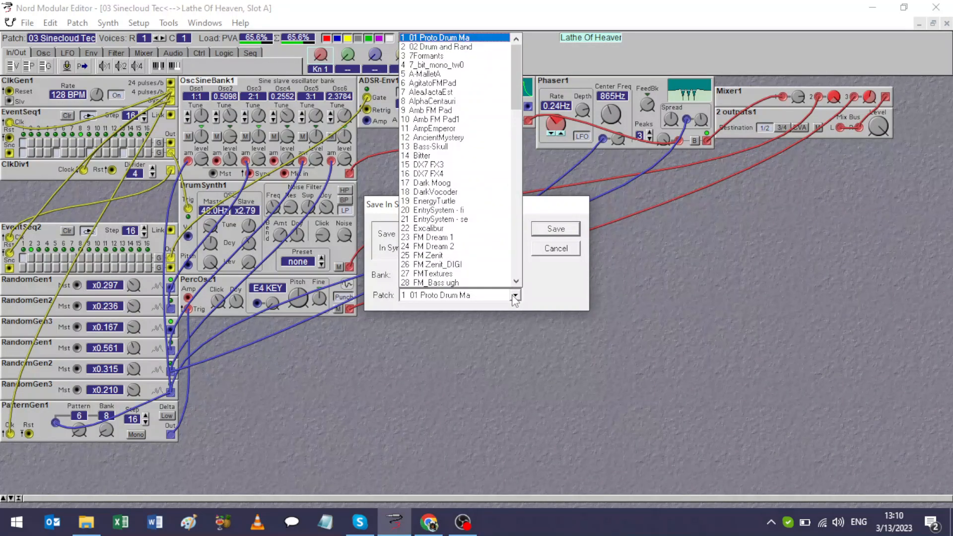
left_click(452, 56)
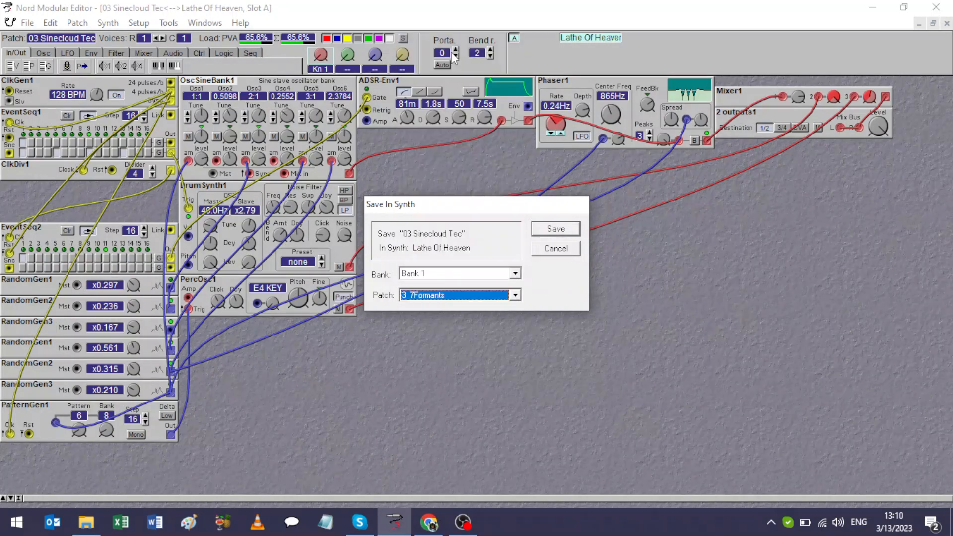
left_click(543, 229)
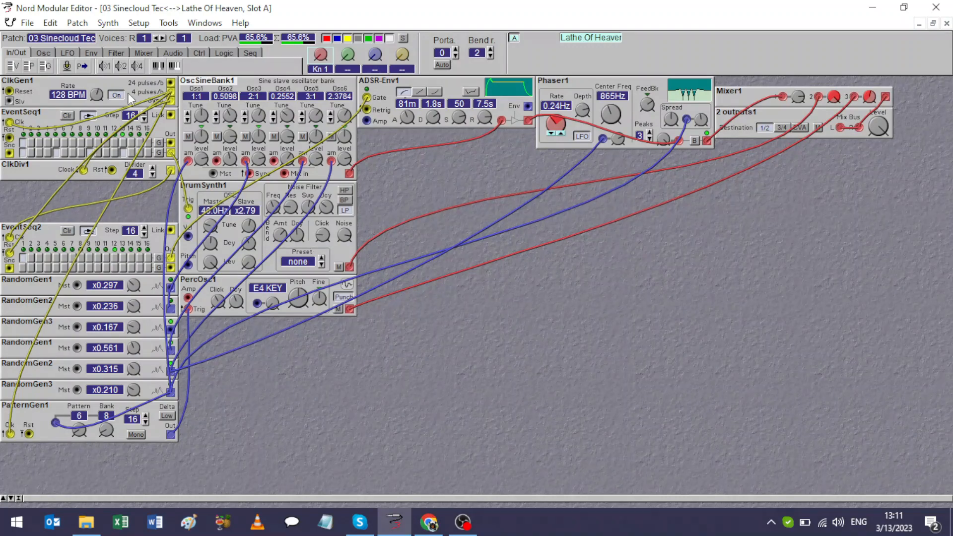
Start opening a patch and look through the MicroMachines and micro modular folders in Nord Micro Modular.
left_click(26, 23)
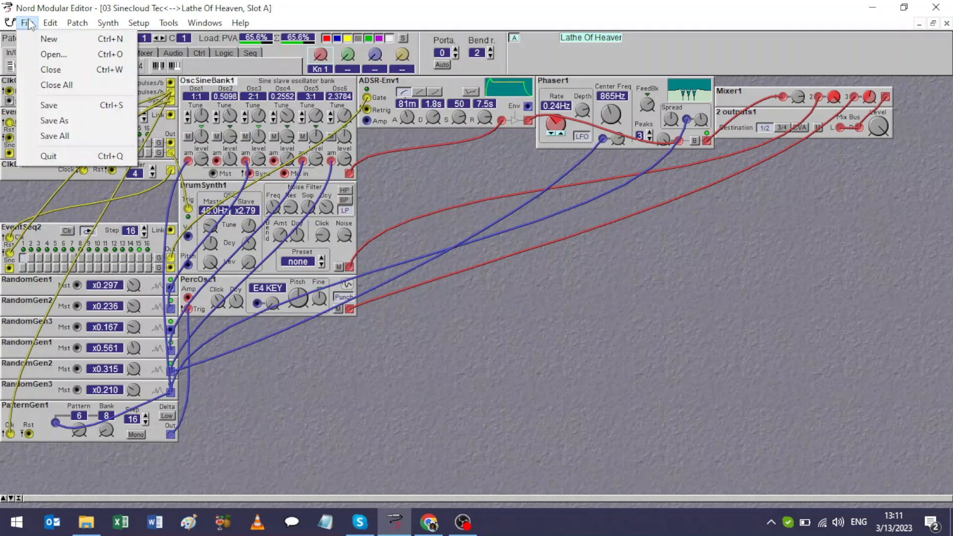
left_click(26, 57)
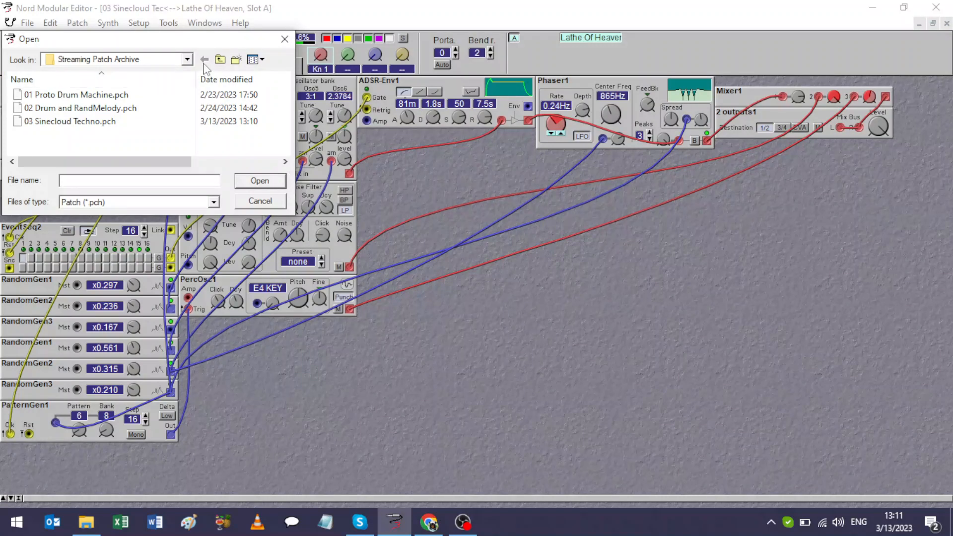
left_click(220, 59)
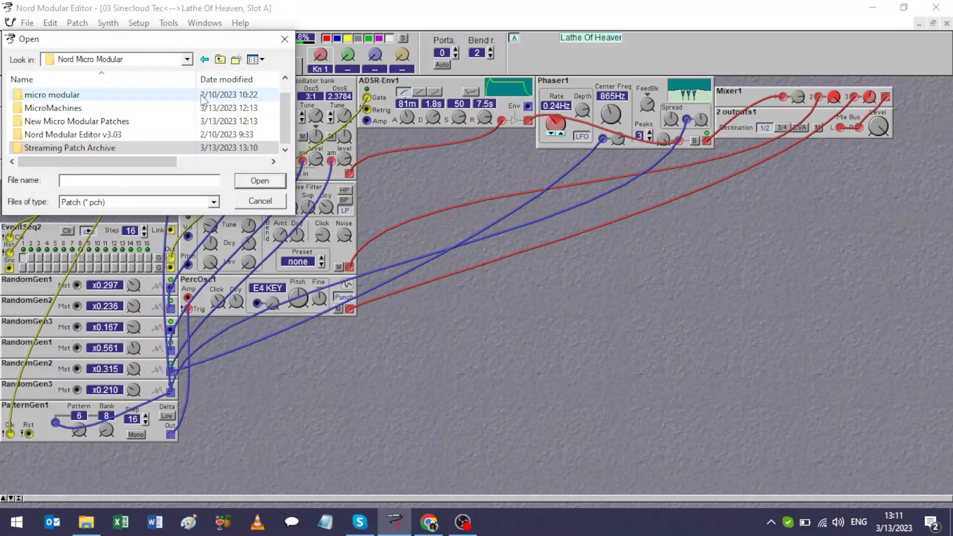
left_click_drag(287, 116, 284, 103)
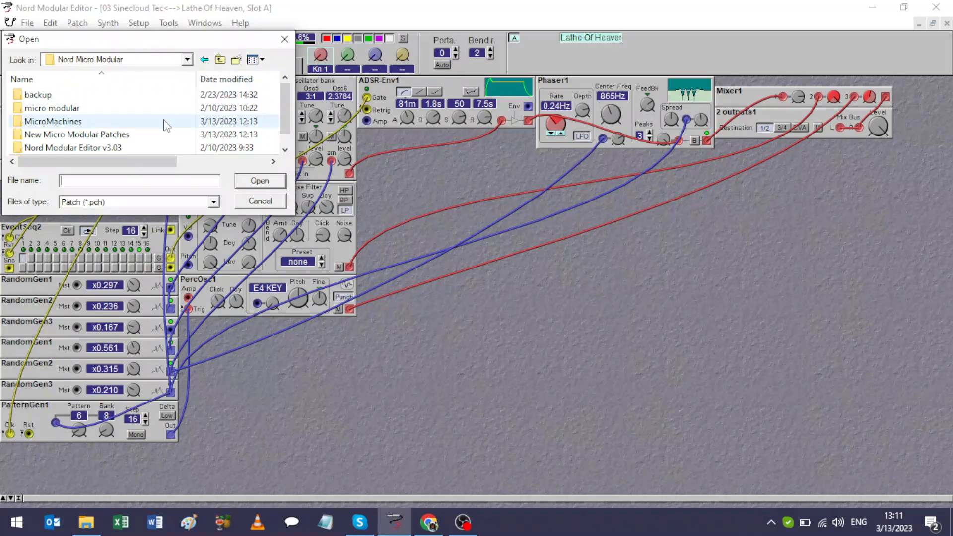
left_click(165, 125)
double_click(165, 124)
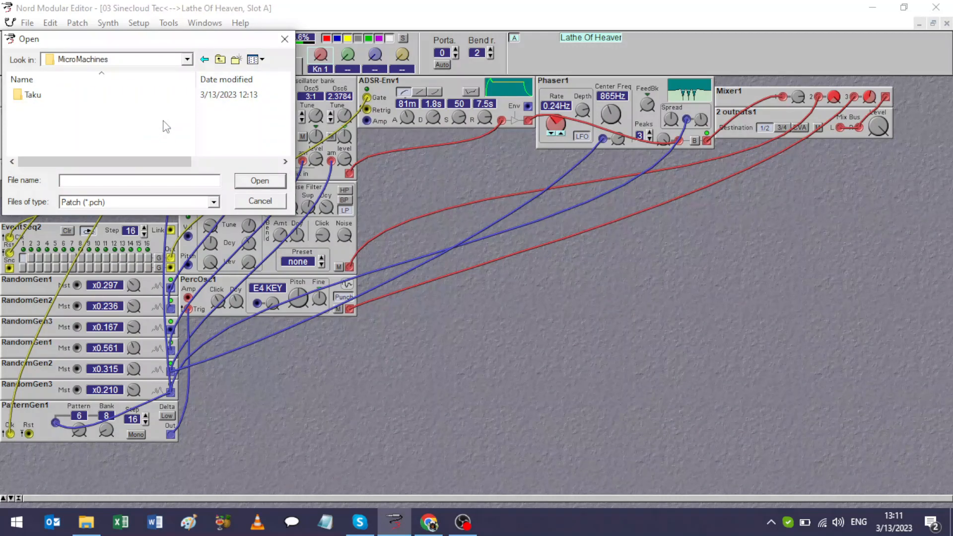
left_click(220, 60)
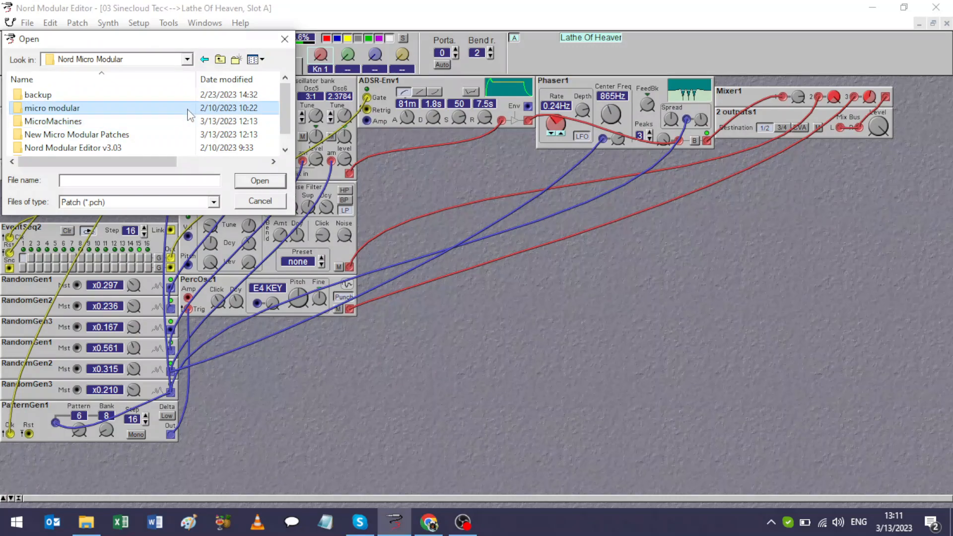
double_click(188, 107)
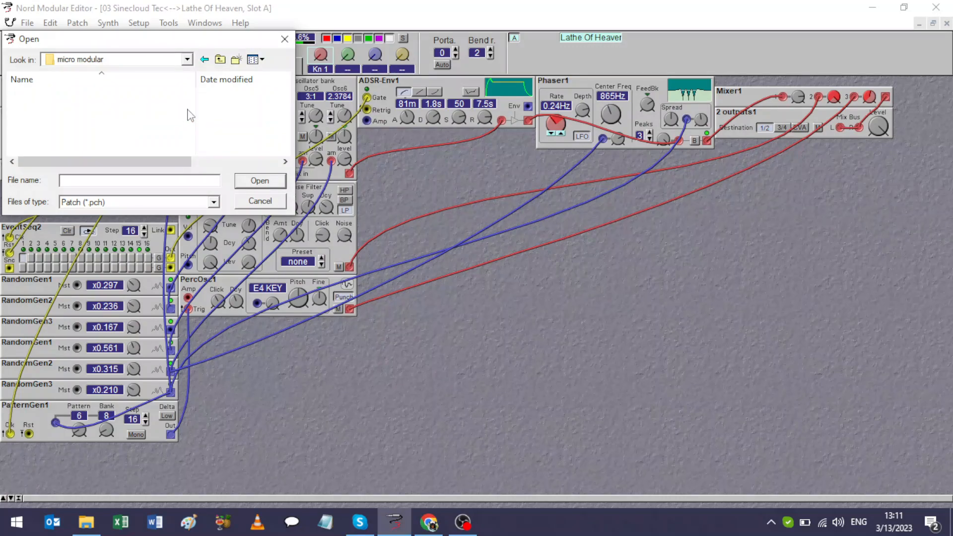
left_click(220, 60)
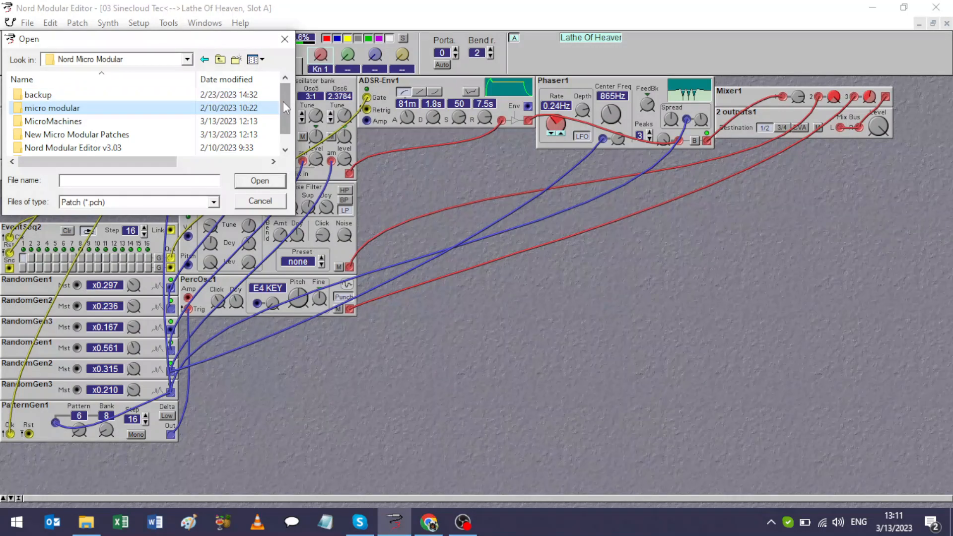
Open Zen Garden3.pch from the New Micro Modular Patches folder and load it into the synth's slot.
scroll(285, 107, "down", 1)
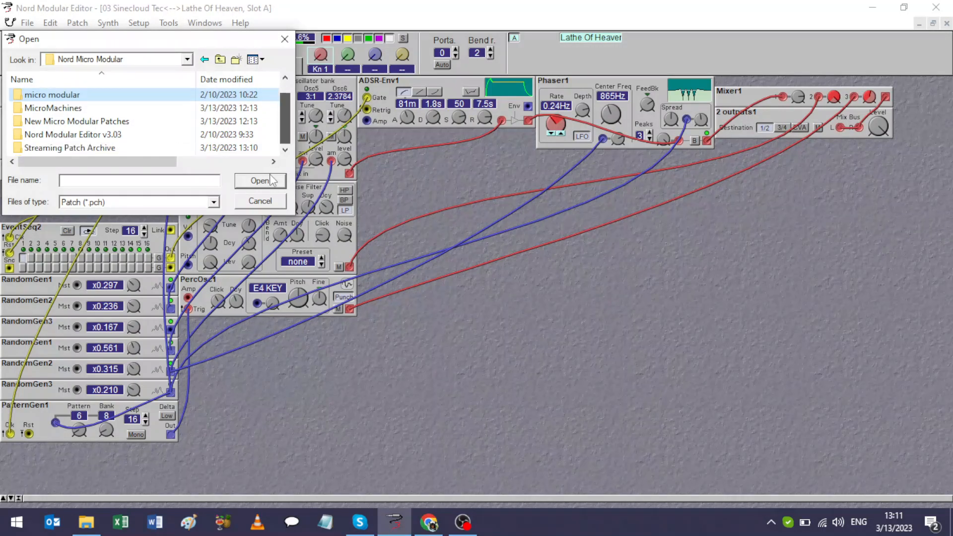
left_click(154, 122)
double_click(154, 123)
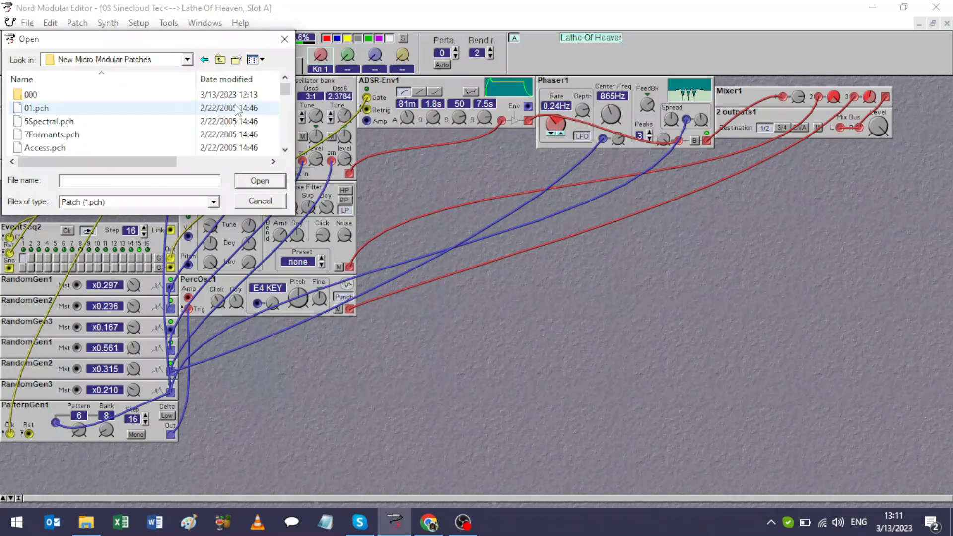
left_click_drag(285, 91, 278, 147)
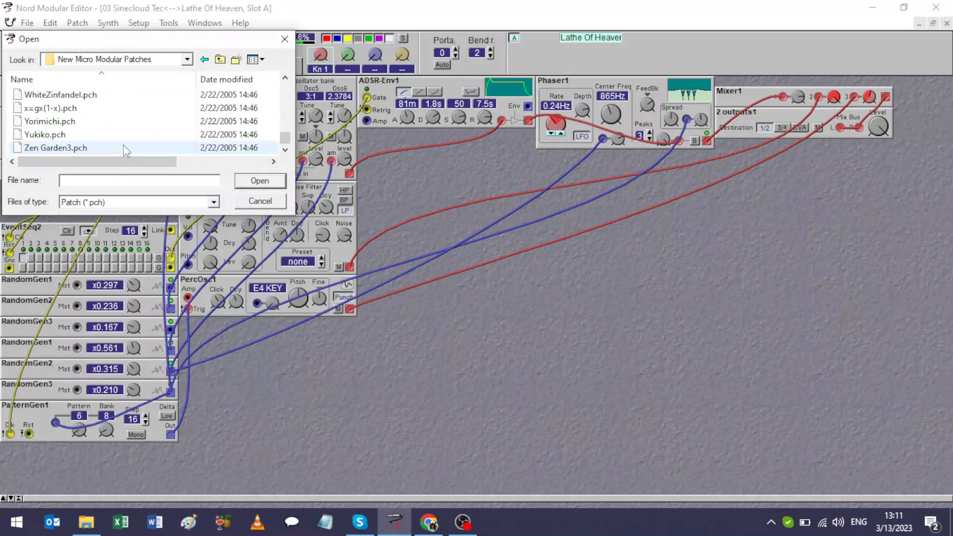
double_click(108, 147)
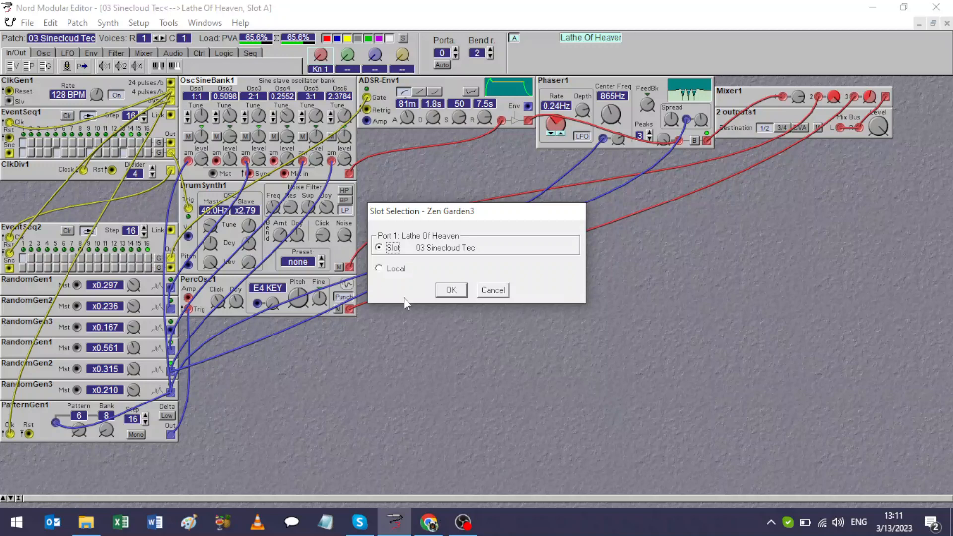
left_click(450, 293)
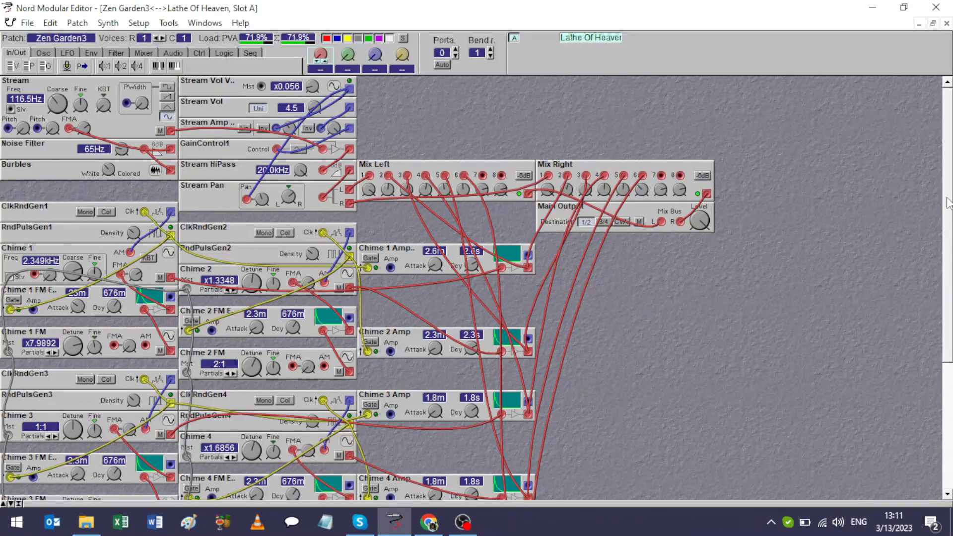
Hide the yellow and blue cables in the Zen Garden3 patch.
mouse_move(948, 203)
left_mouse_down()
mouse_move(946, 312)
mouse_move(949, 194)
left_mouse_up()
left_click(349, 38)
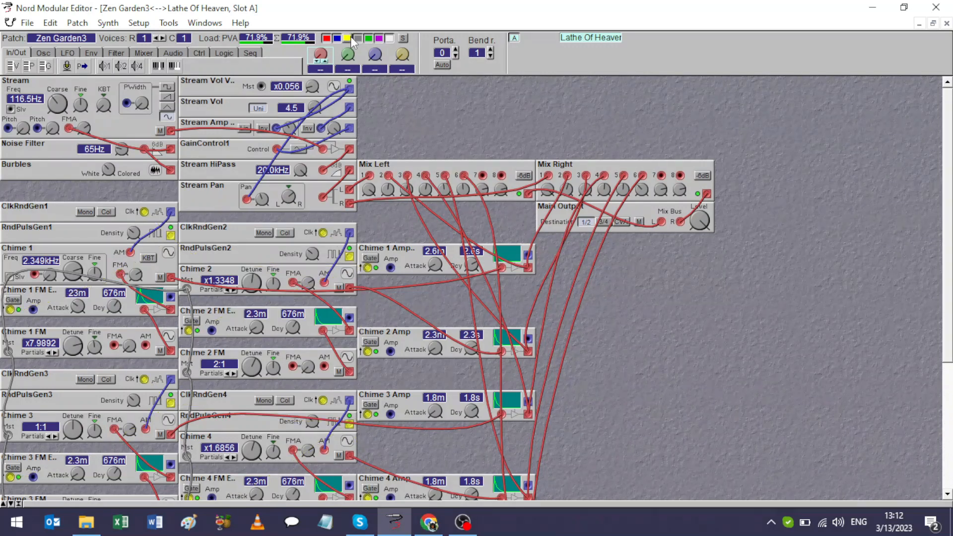
left_click(338, 38)
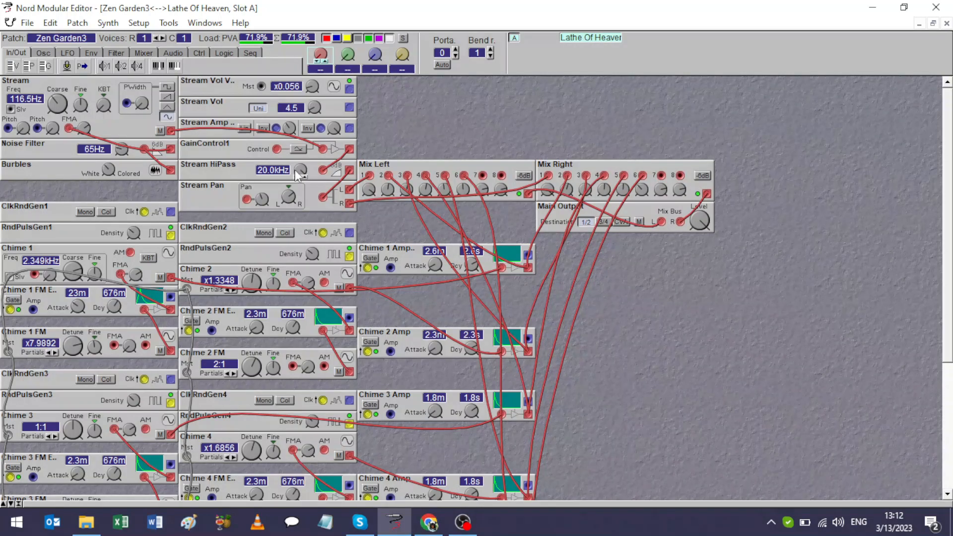
Adjust the Stream HiPass cutoff frequency to 1.08 kHz.
left_click_drag(301, 171, 301, 196)
mouse_move(300, 171)
left_mouse_down()
mouse_move(300, 151)
mouse_move(300, 172)
left_mouse_up()
mouse_move(585, 191)
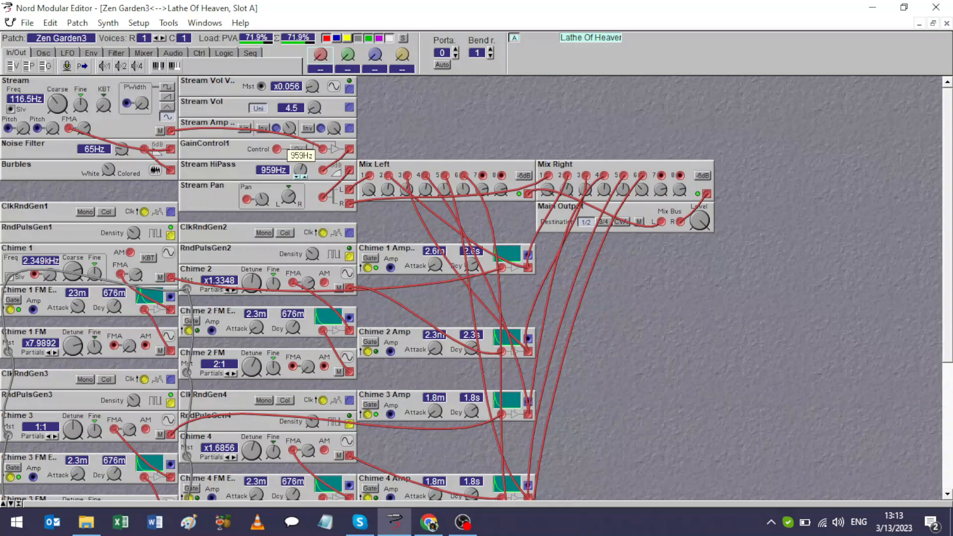
mouse_move(300, 170)
left_mouse_down()
mouse_move(300, 160)
mouse_move(300, 179)
left_mouse_up()
left_click_drag(303, 172, 303, 163)
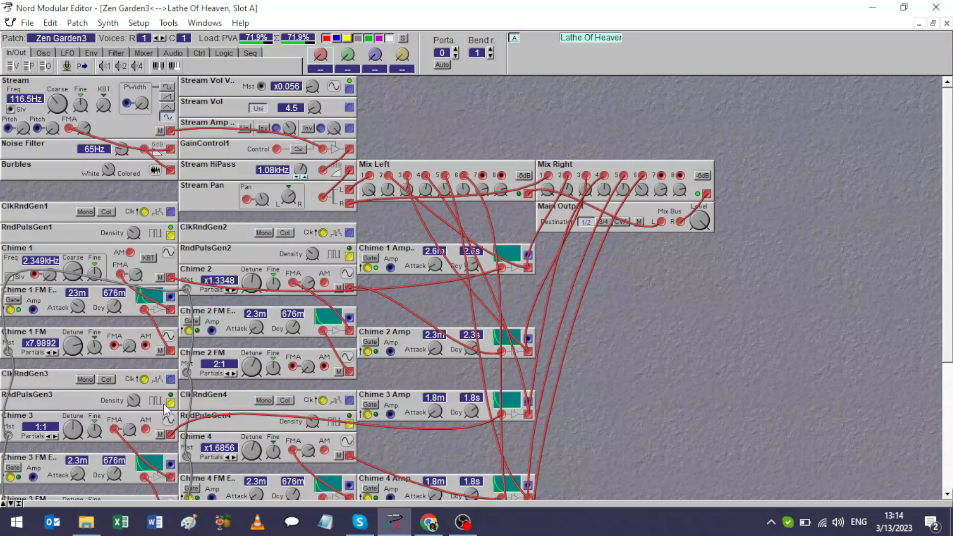
Check the knob assignment options for RndPulsGen3's Density and set the Stream HiPass cutoff to 675 Hz.
right_click(136, 400)
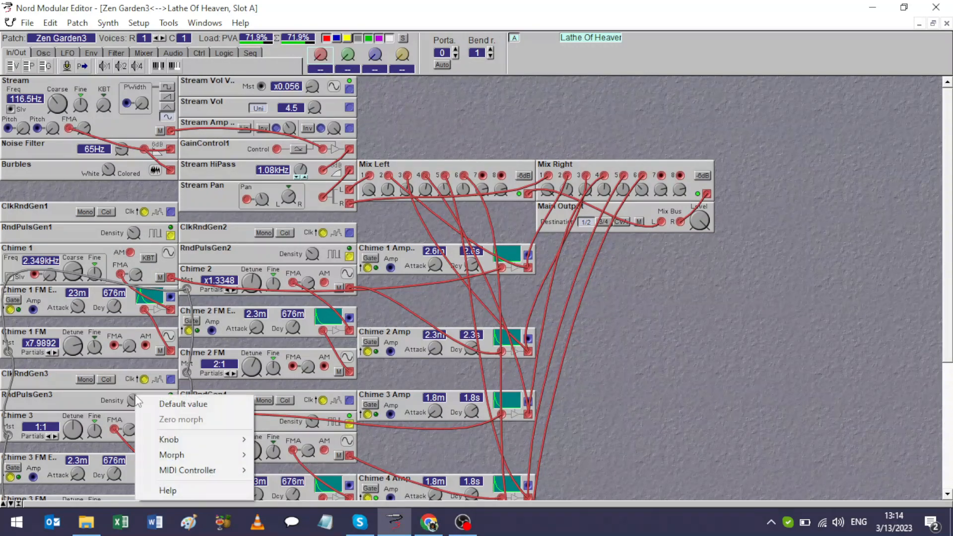
mouse_move(172, 437)
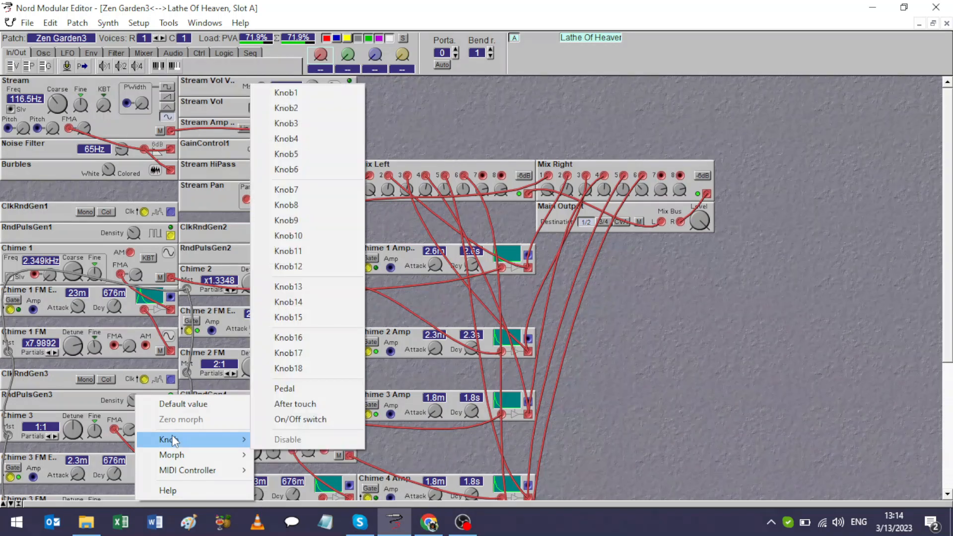
left_click(475, 82)
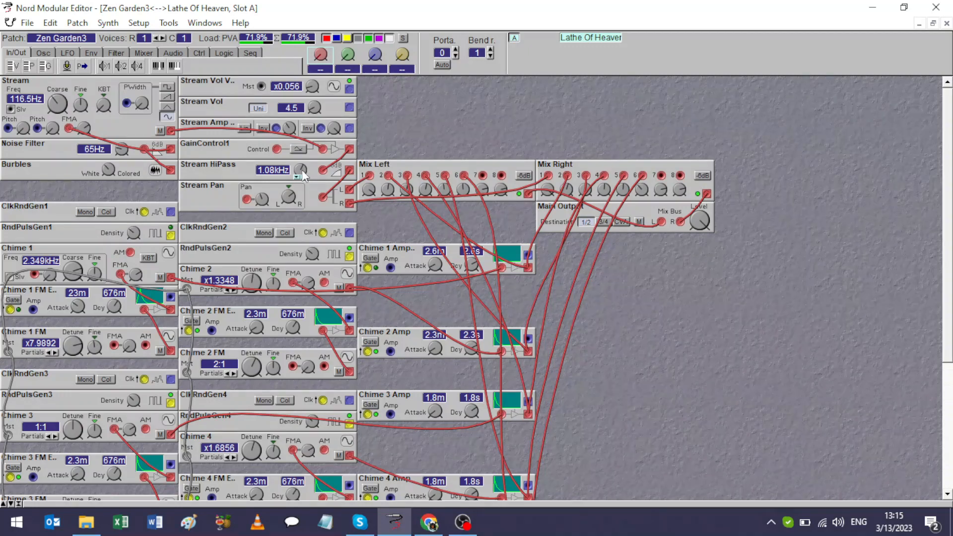
left_click_drag(300, 170, 303, 173)
Open WellDesigned.pch from the New Micro Modular Patches folder and load it into the synth's slot.
left_click(30, 28)
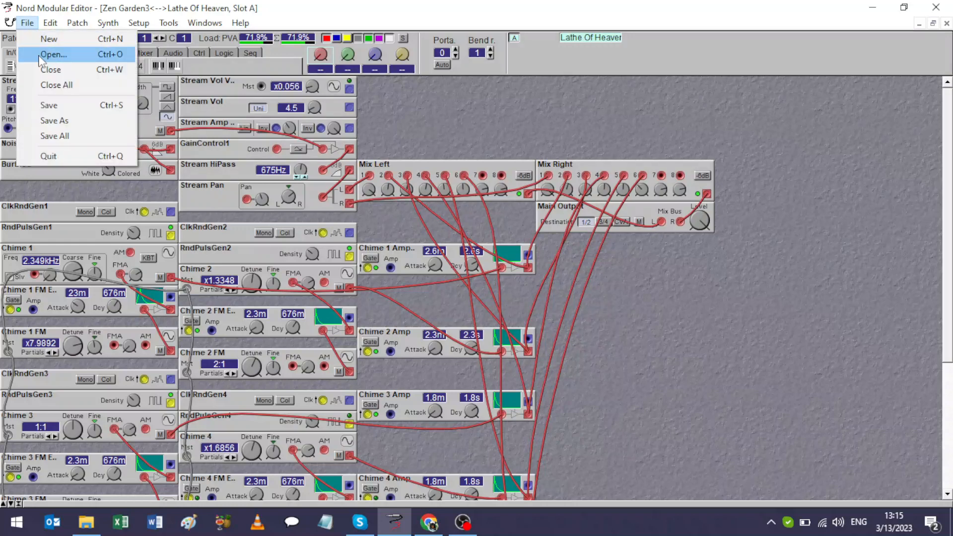
left_click(41, 55)
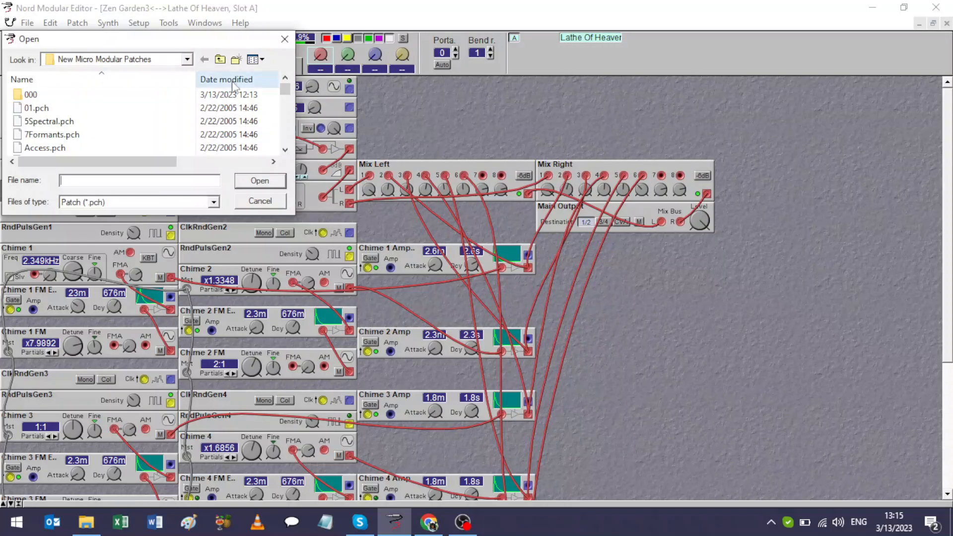
left_click_drag(285, 94, 279, 150)
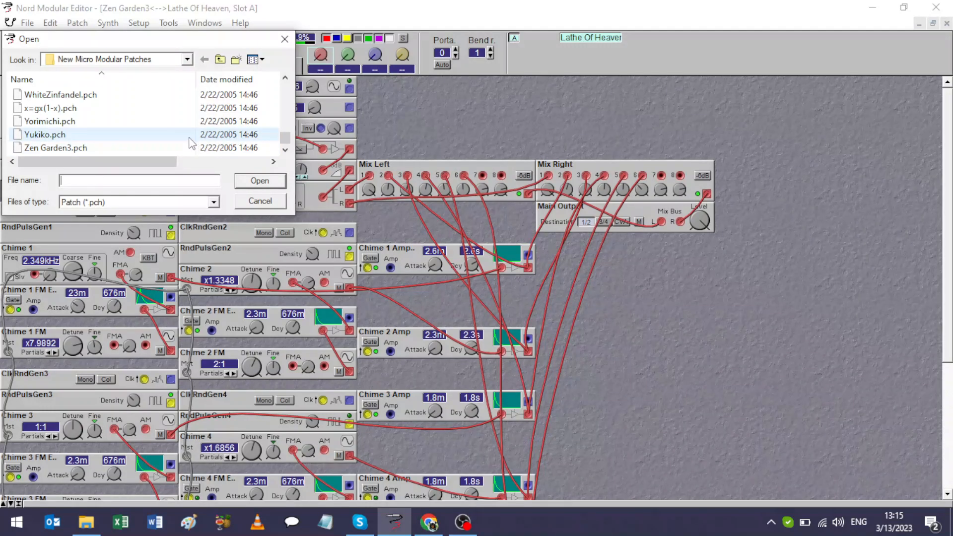
left_click(284, 78)
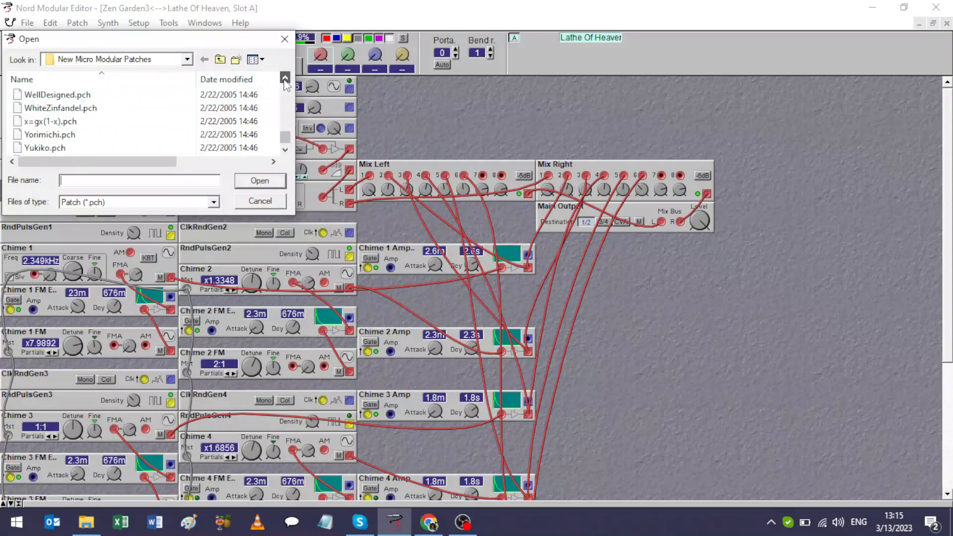
left_click(285, 80)
left_click(284, 79)
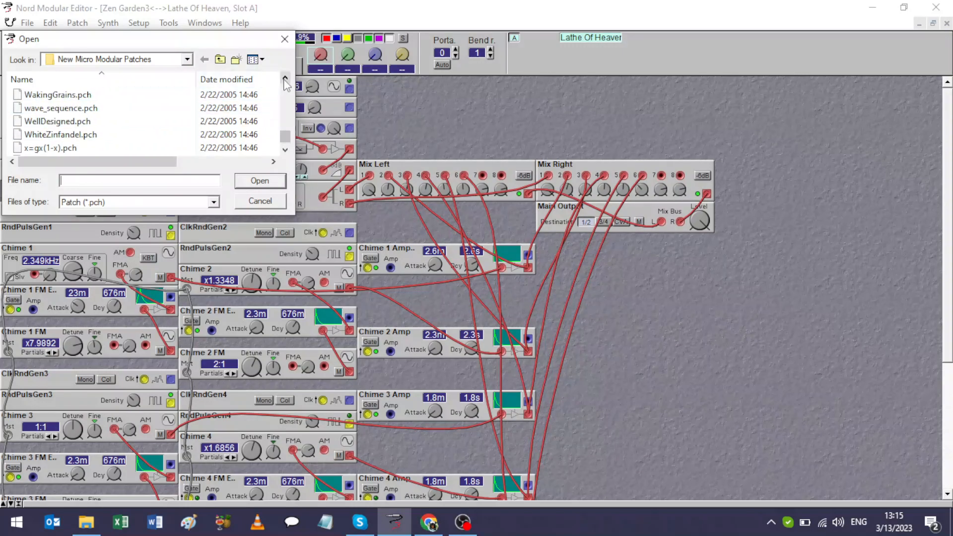
left_click(96, 123)
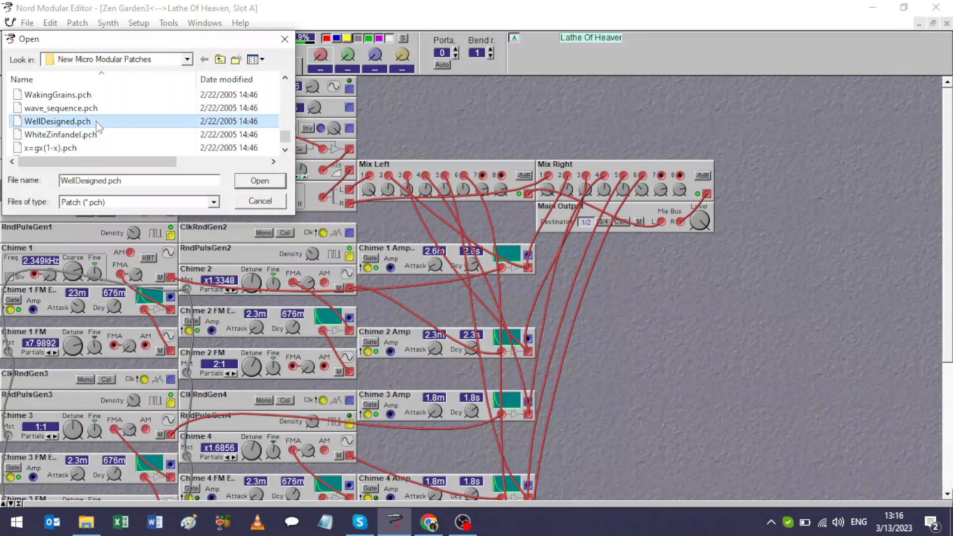
left_click(252, 181)
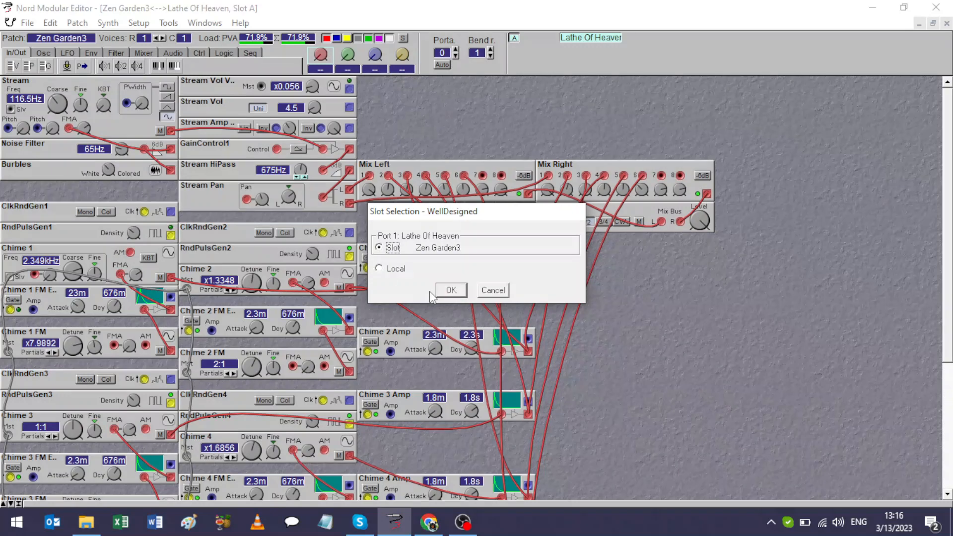
left_click(444, 292)
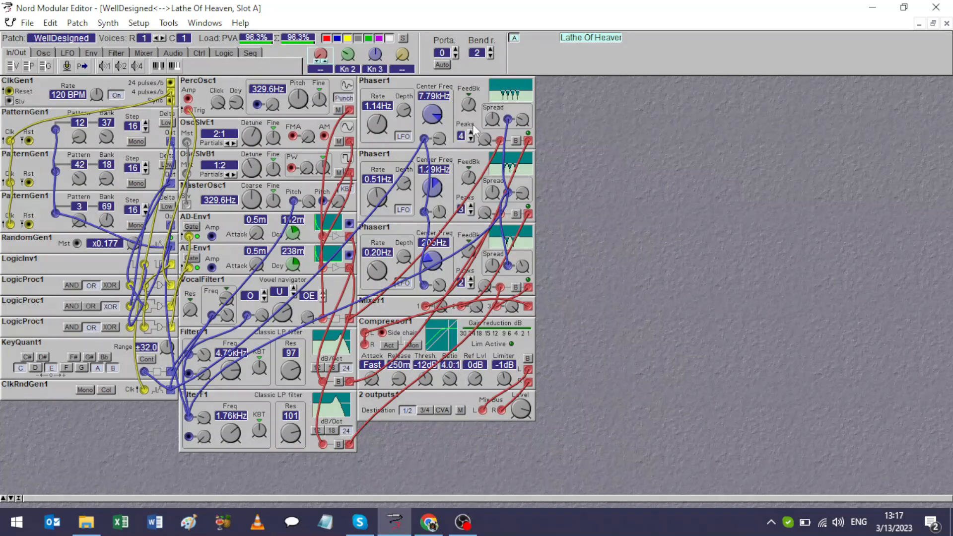
Move the middle Phaser module out of its stack into the empty adjacent column.
mouse_move(474, 192)
left_click_drag(470, 155, 565, 157)
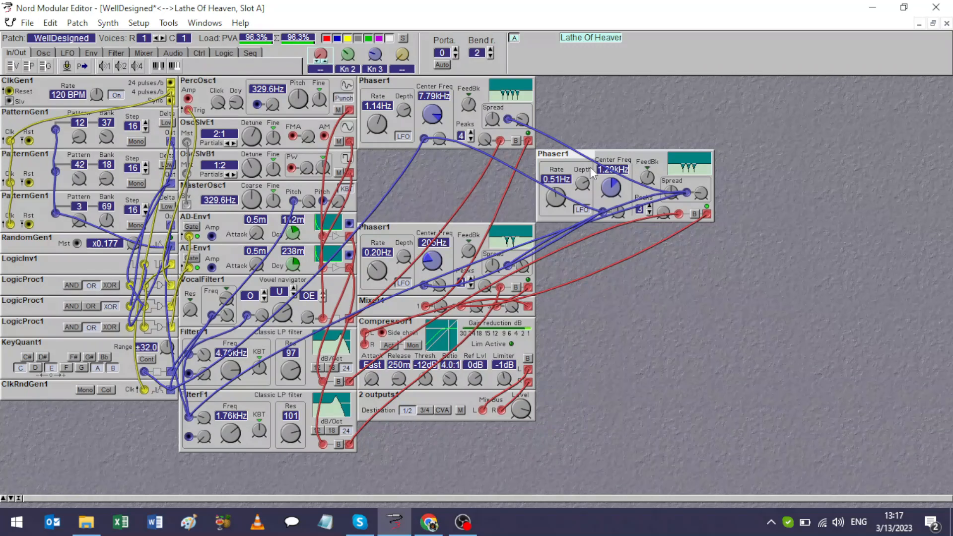
Move the 0.20 Hz Phaser module out of its stack into the adjacent column, below the other moved Phaser and beside the Compressor.
left_click(466, 230)
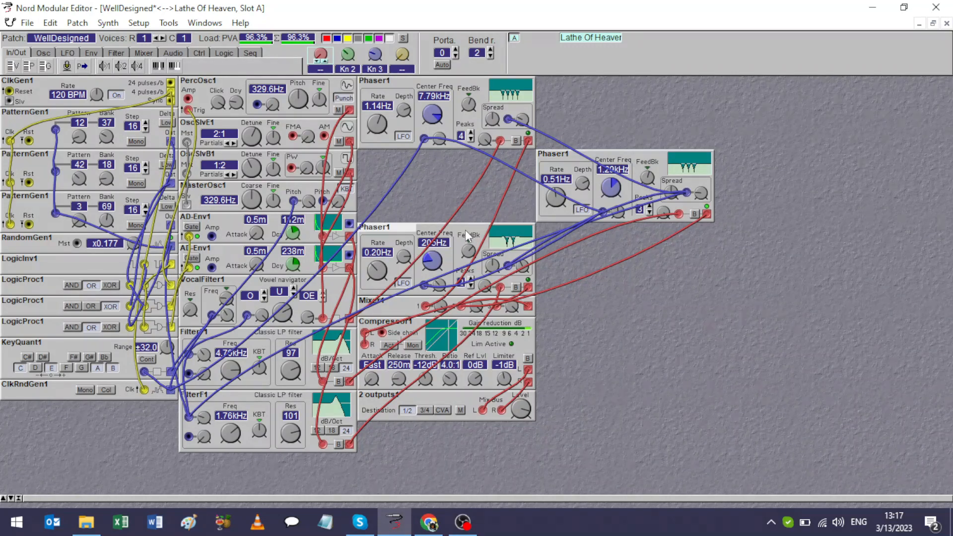
left_click_drag(466, 230, 675, 386)
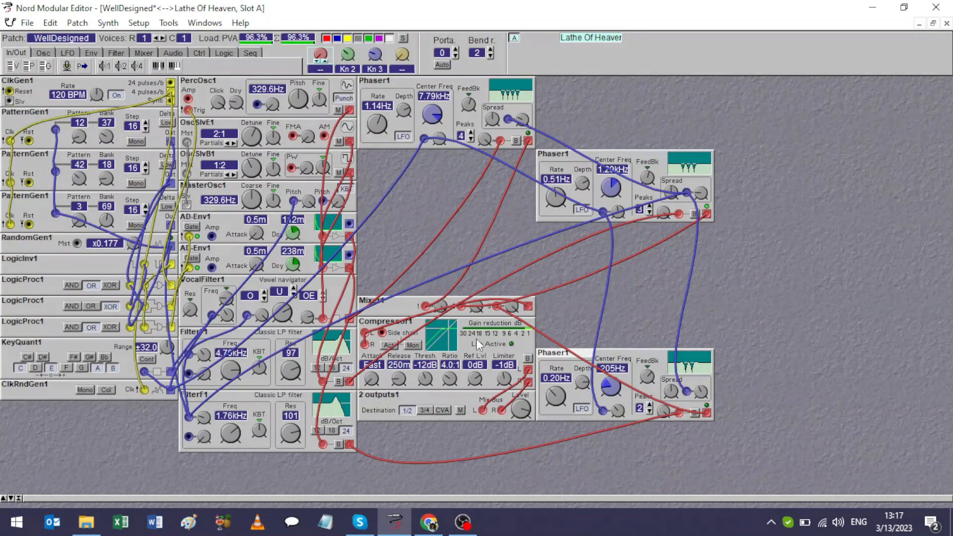
mouse_move(481, 309)
left_click(52, 367)
Add a Stereo chorus module between the two moved Phaser modules and delete it again.
right_click(774, 146)
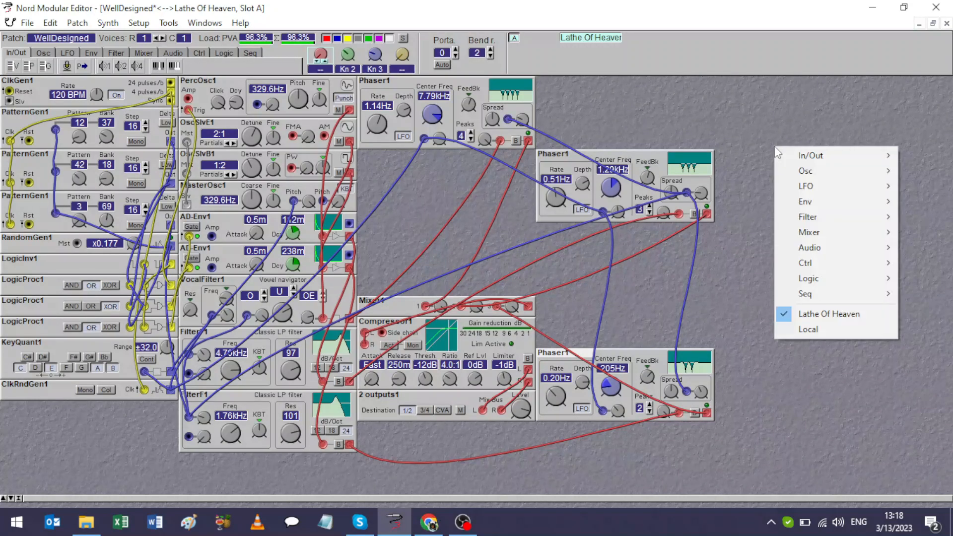
mouse_move(796, 254)
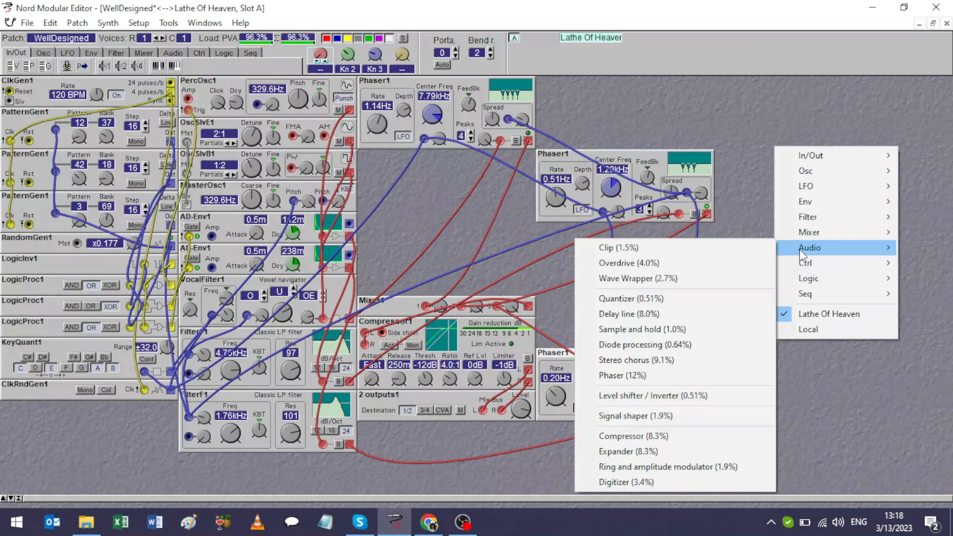
left_click(674, 360)
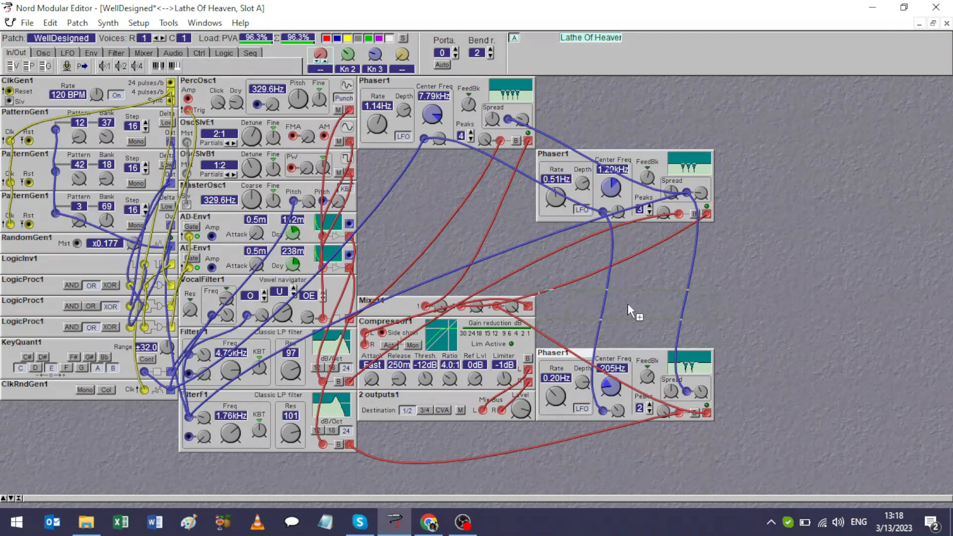
left_click(645, 283)
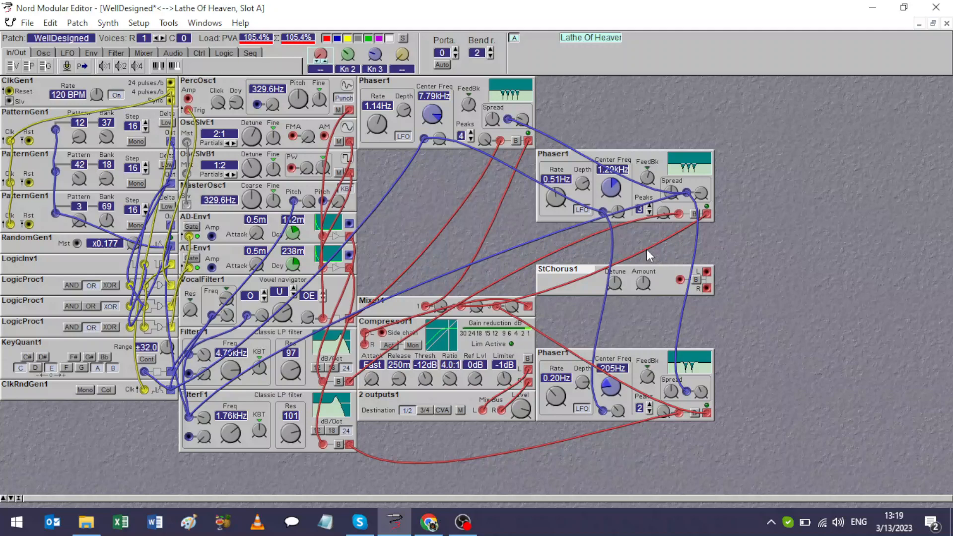
right_click(582, 270)
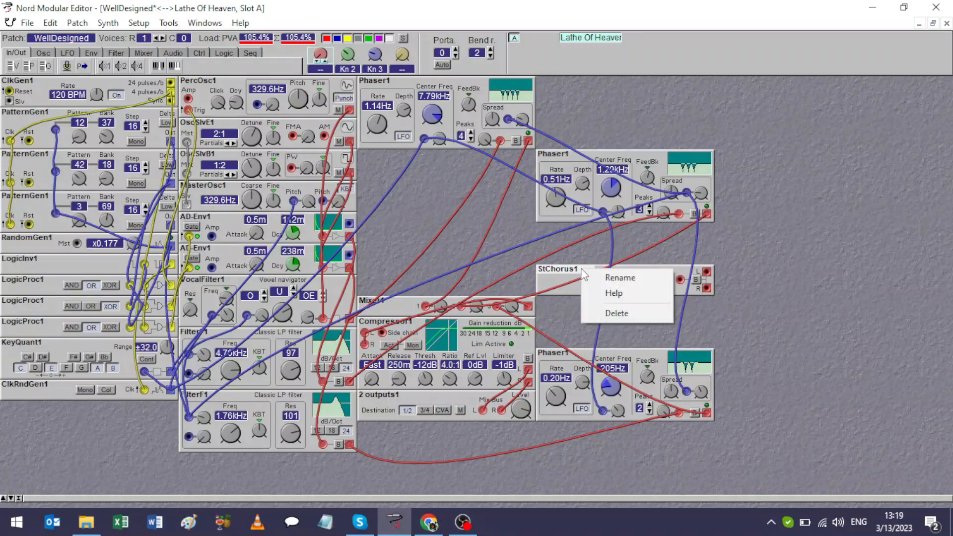
left_click(588, 314)
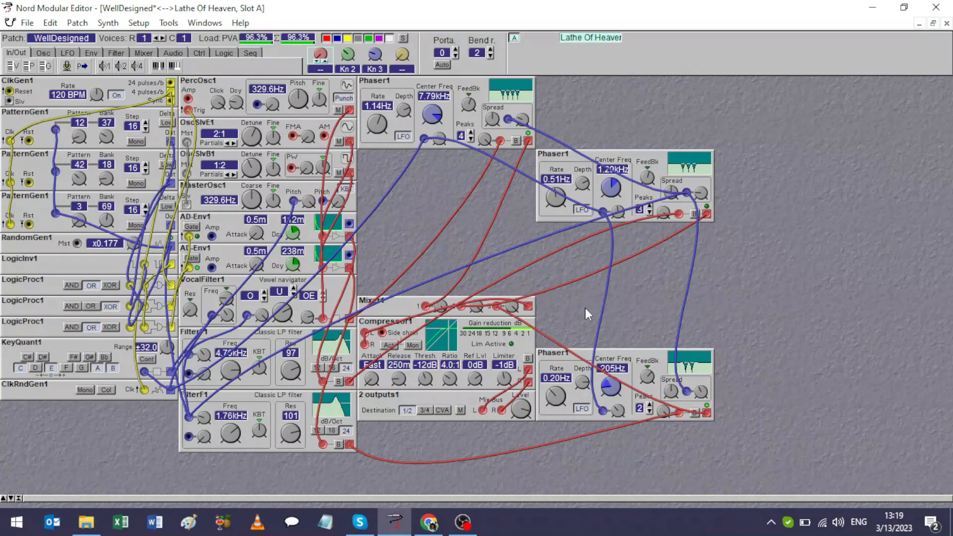
Check the processing load of the available audio modules without adding one.
right_click(552, 225)
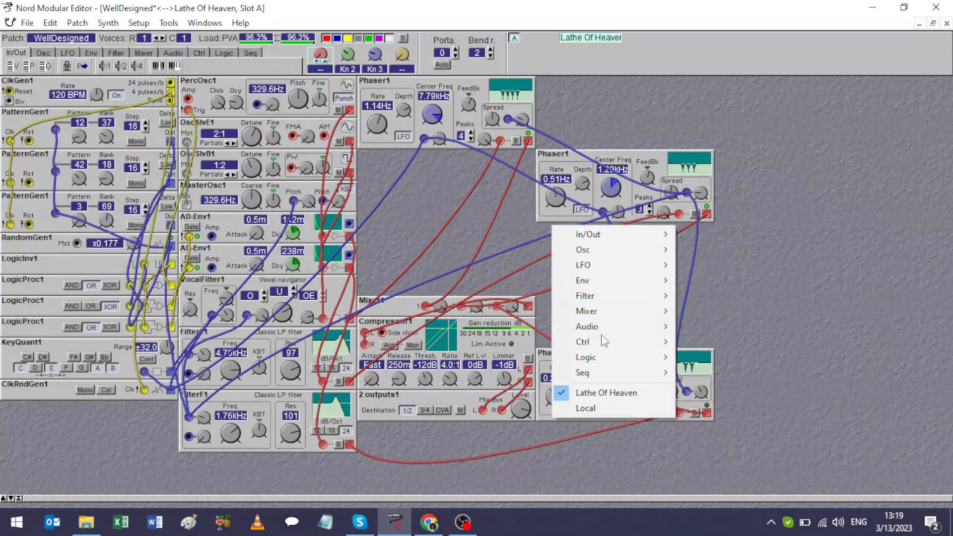
mouse_move(613, 326)
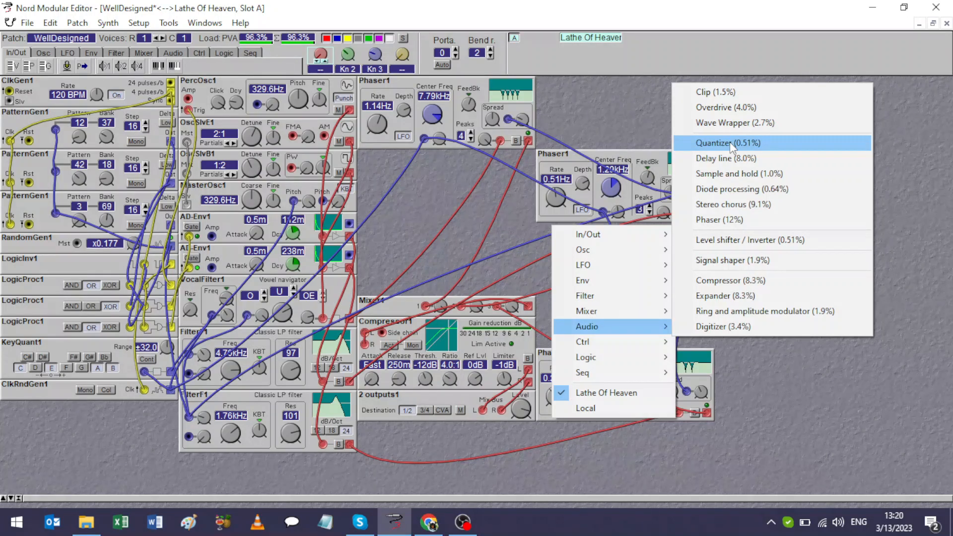
left_click(630, 115)
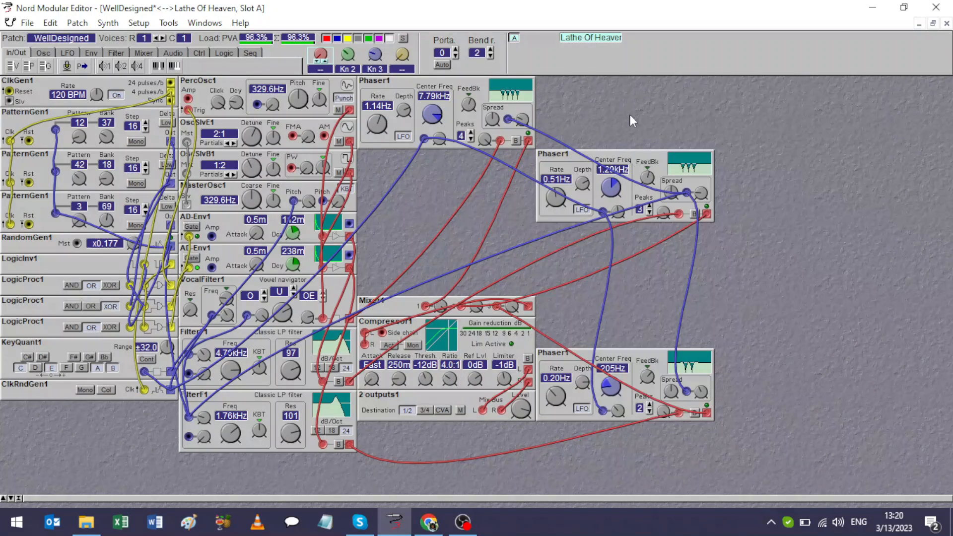
Open ToneCanvas.pch from the New Micro Modular Patches folder and load it into the synth's slot.
left_click(26, 26)
left_click(35, 55)
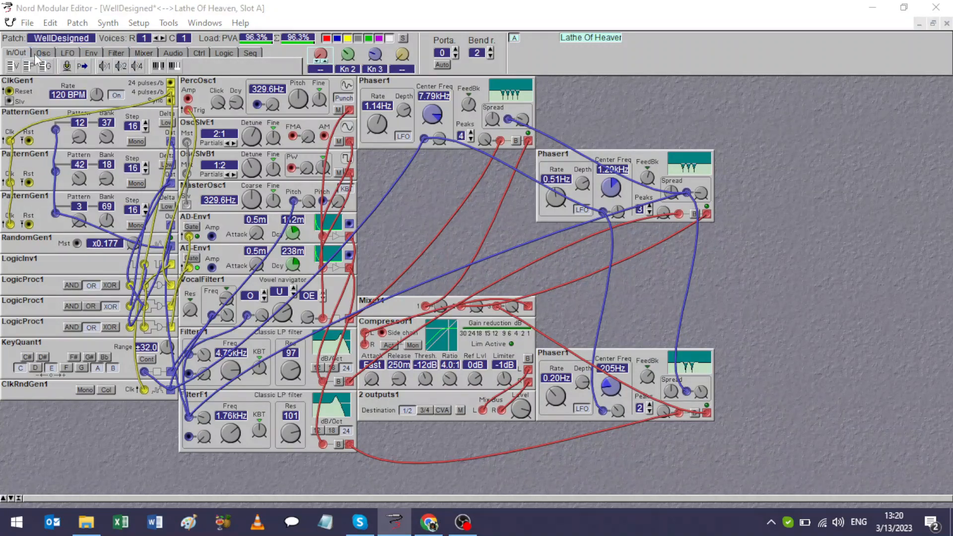
left_click_drag(285, 89, 285, 143)
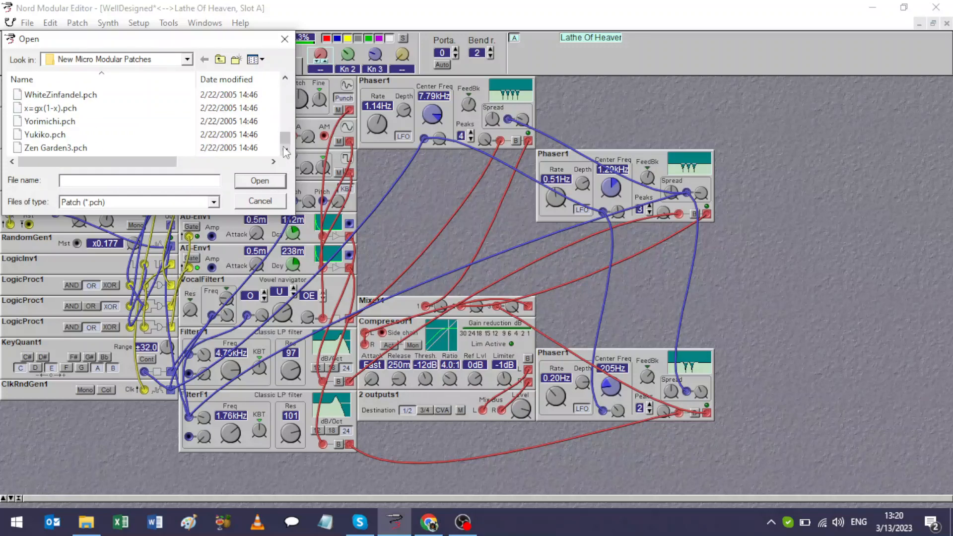
left_click(286, 78)
left_click(286, 79)
left_click(286, 78)
left_click(285, 79)
left_click(286, 79)
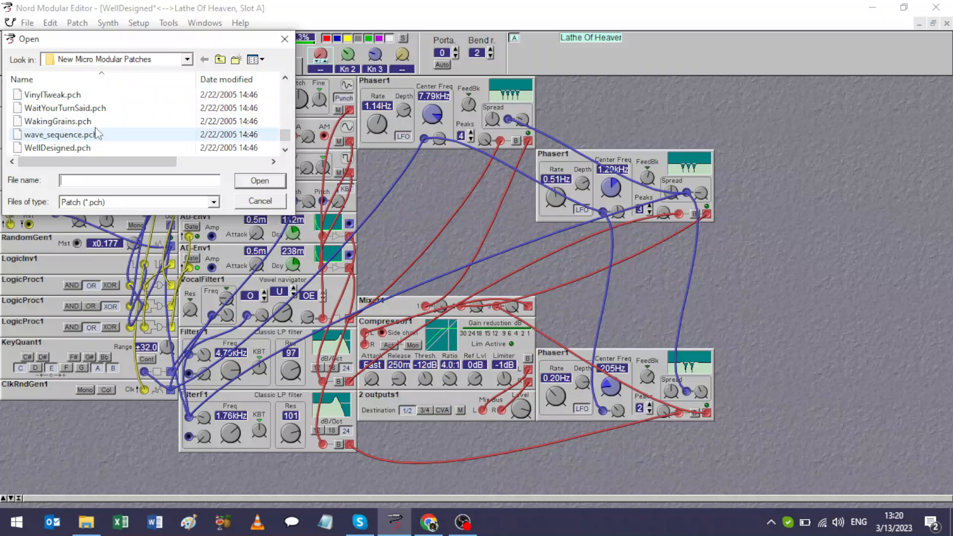
left_click(286, 79)
left_click(286, 80)
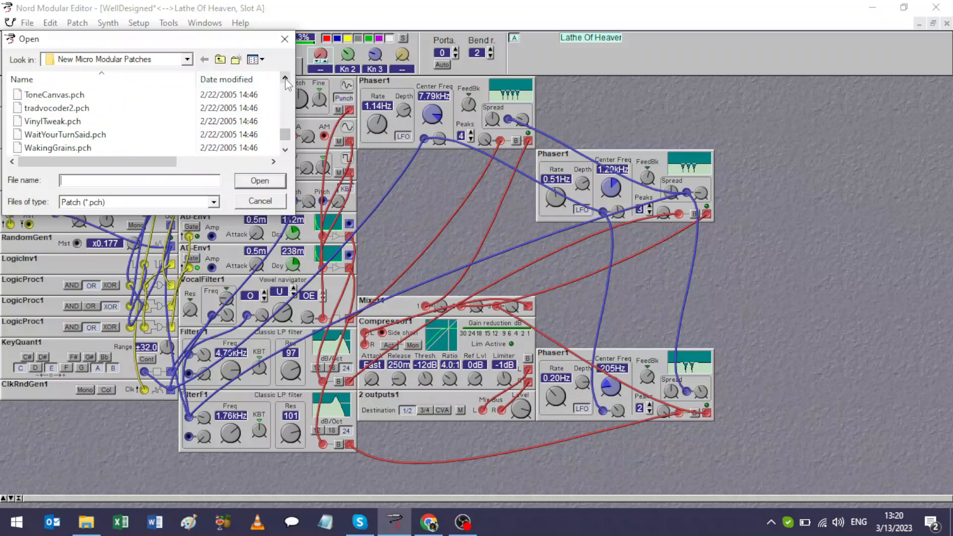
left_click(286, 79)
left_click(286, 79)
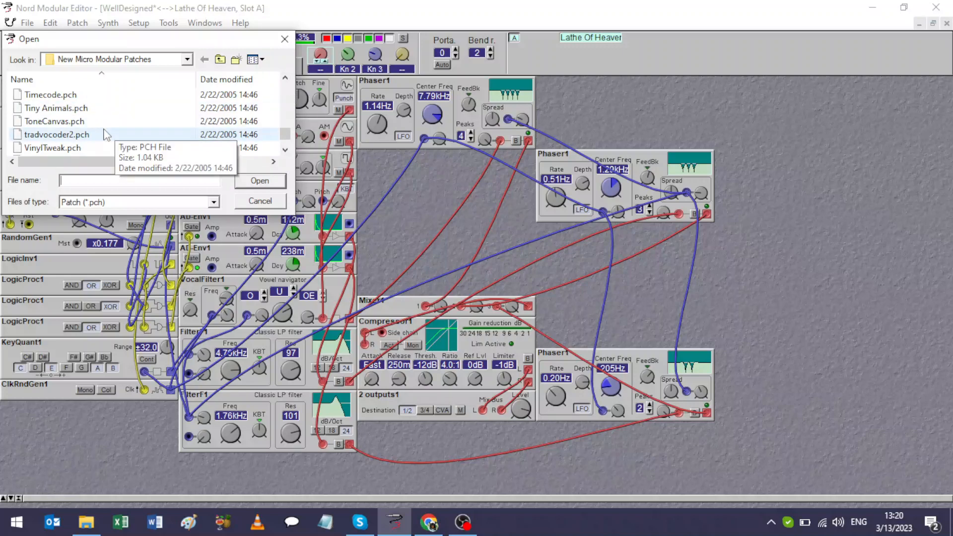
double_click(80, 122)
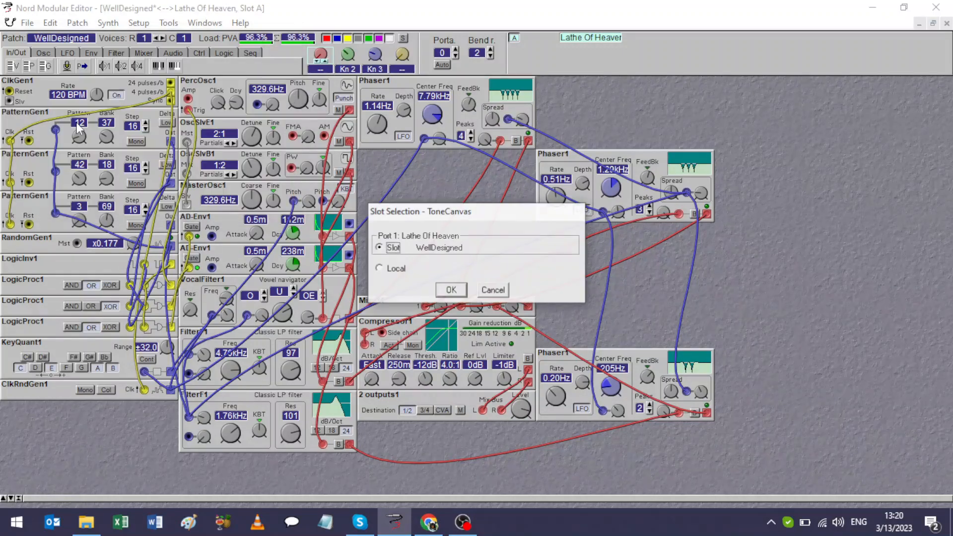
left_click(450, 289)
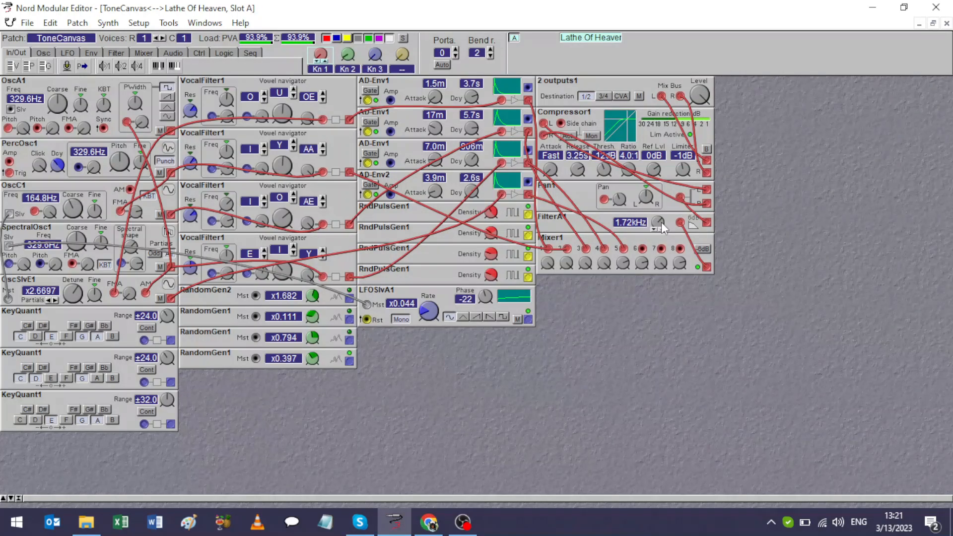
Sweep the FilterA1 cutoff up to 20.0 kHz and bring it down to 1.93 kHz.
mouse_move(659, 221)
left_click_drag(658, 222, 658, 201)
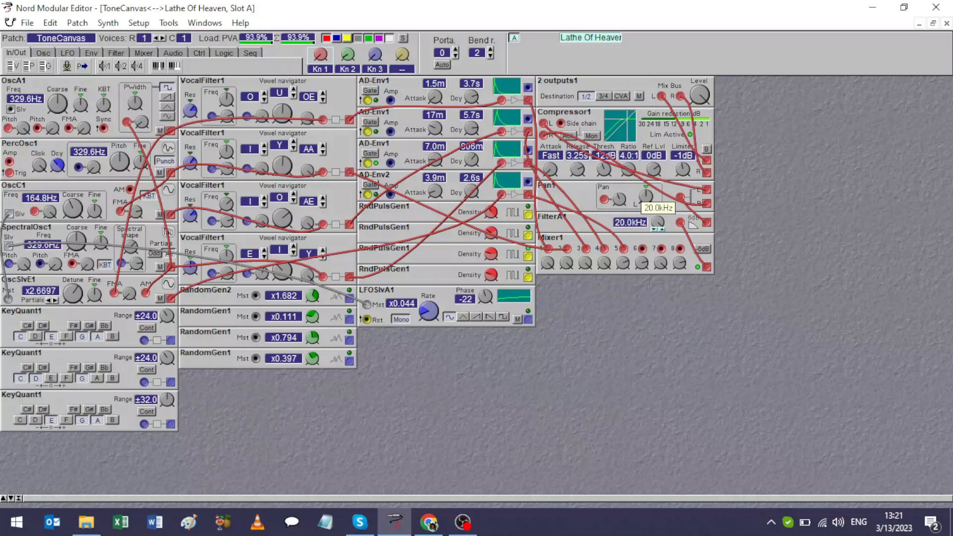
left_click_drag(658, 222, 658, 240)
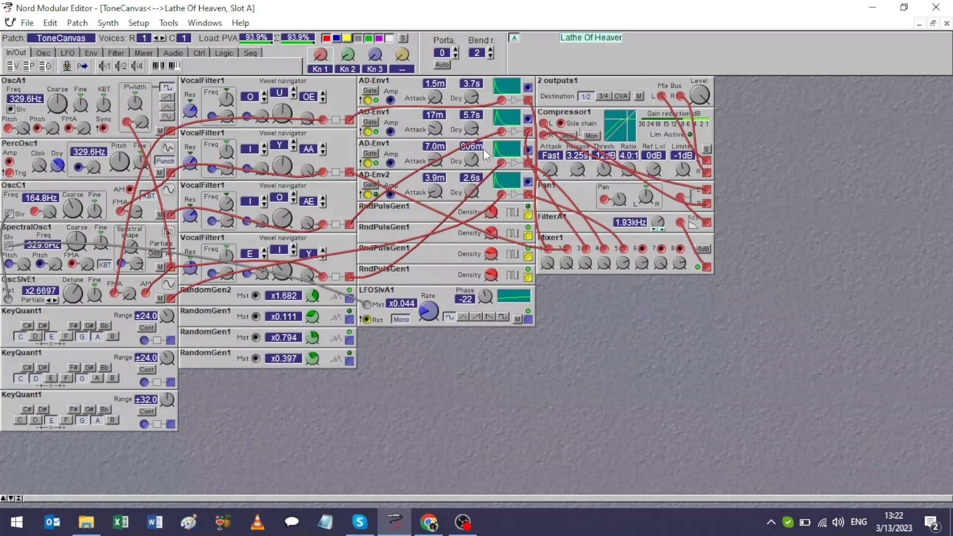
mouse_move(591, 269)
left_click(670, 141)
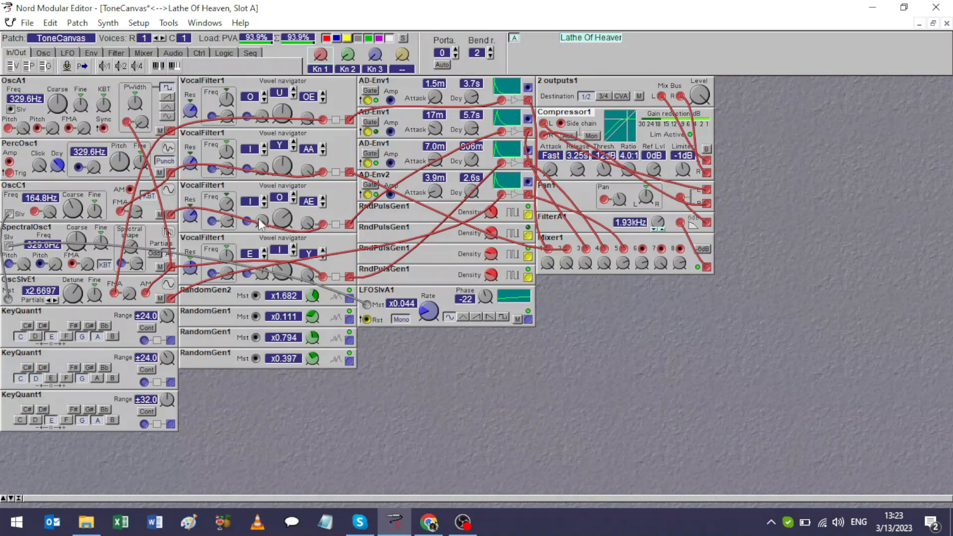
Open TheTransmission.pch from the New Micro Modular Patches folder and load it into the synth's slot.
left_click(28, 22)
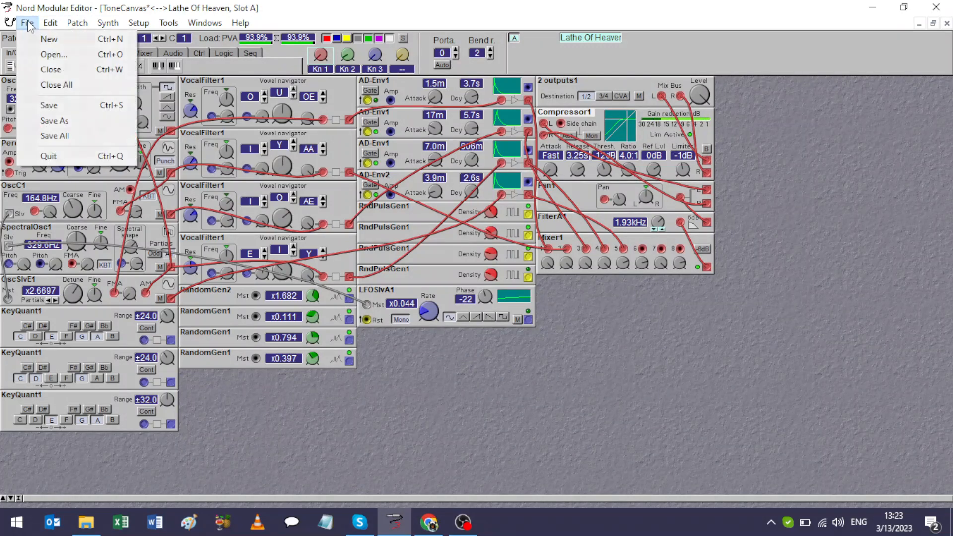
left_click(39, 53)
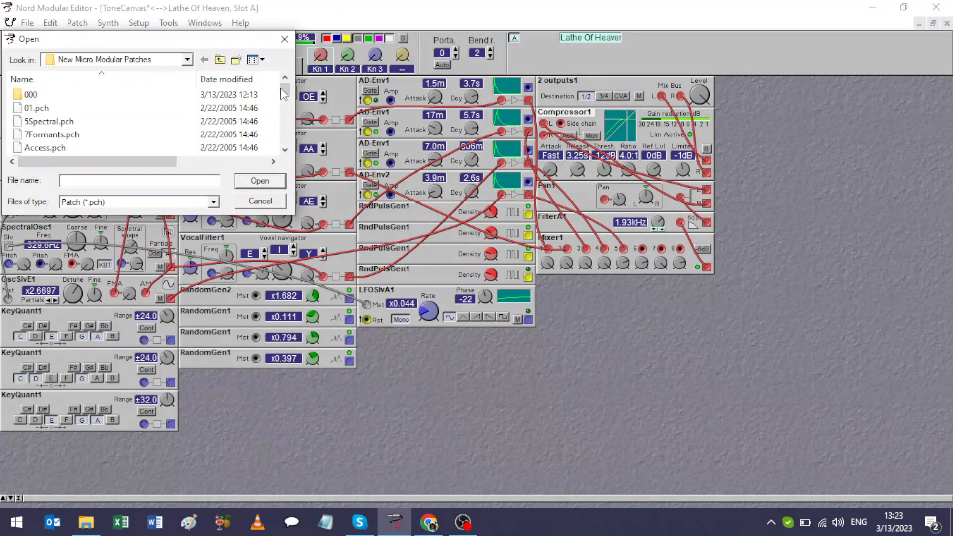
left_click_drag(285, 89, 284, 169)
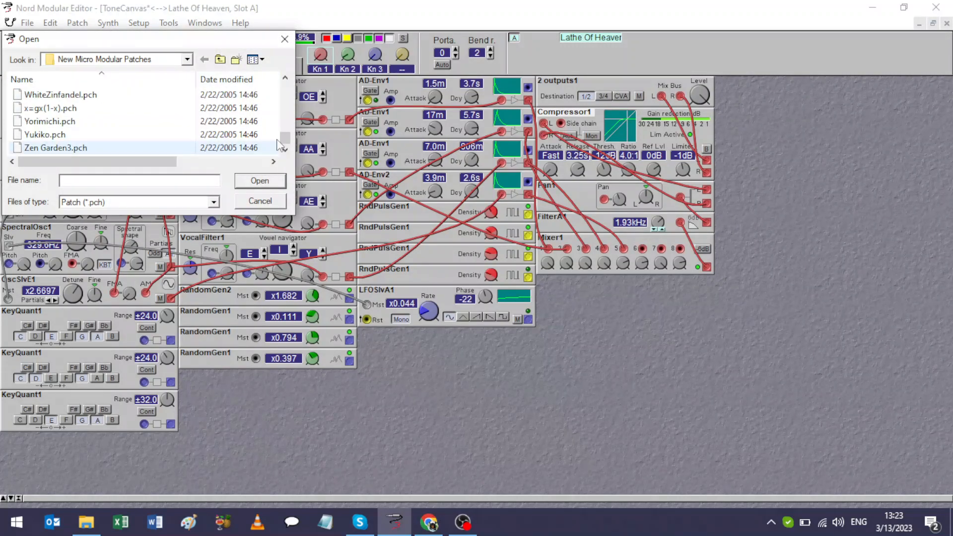
left_click(286, 78)
left_click(287, 78)
left_click(287, 78)
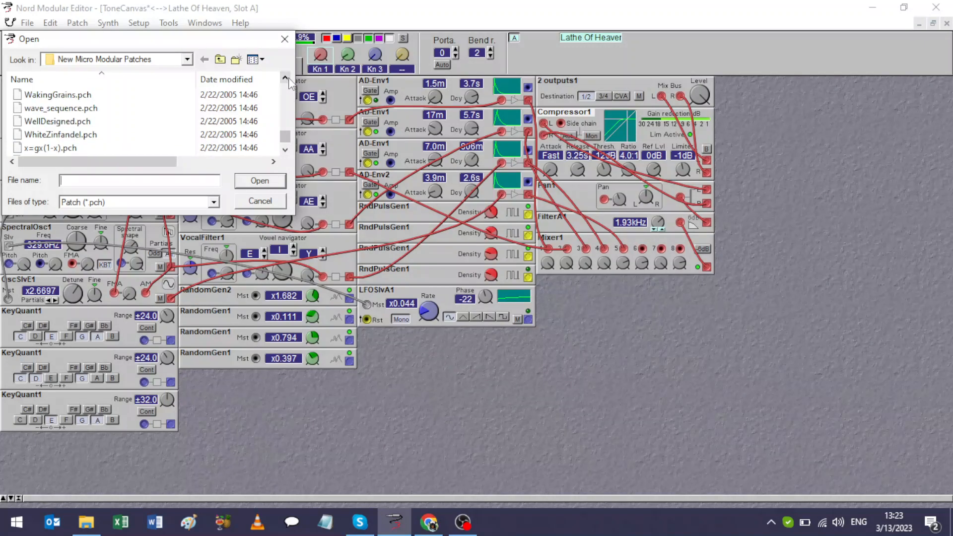
left_click(287, 77)
left_click(286, 78)
left_click(287, 78)
left_click(287, 78)
left_click(286, 78)
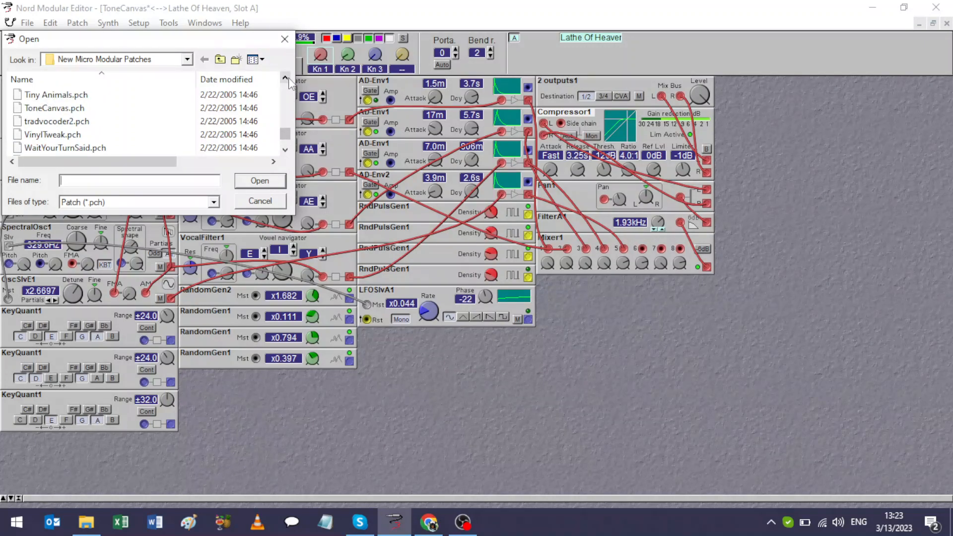
left_click(287, 78)
left_click(287, 77)
left_click(287, 78)
left_click(286, 78)
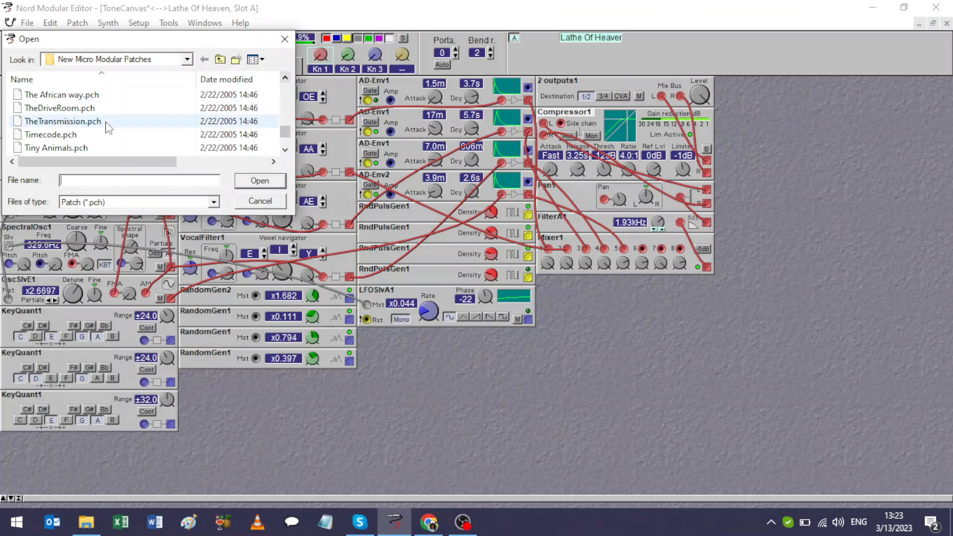
double_click(81, 122)
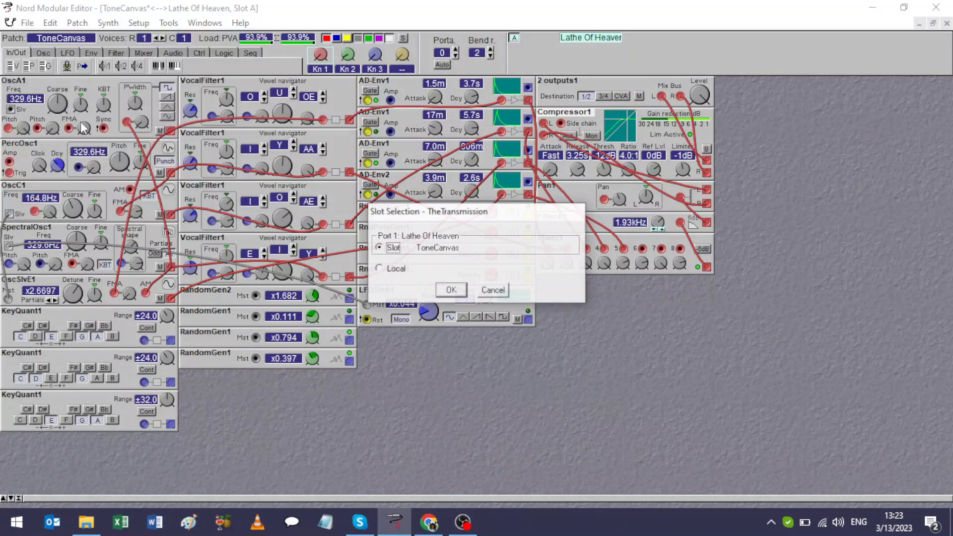
left_click(449, 291)
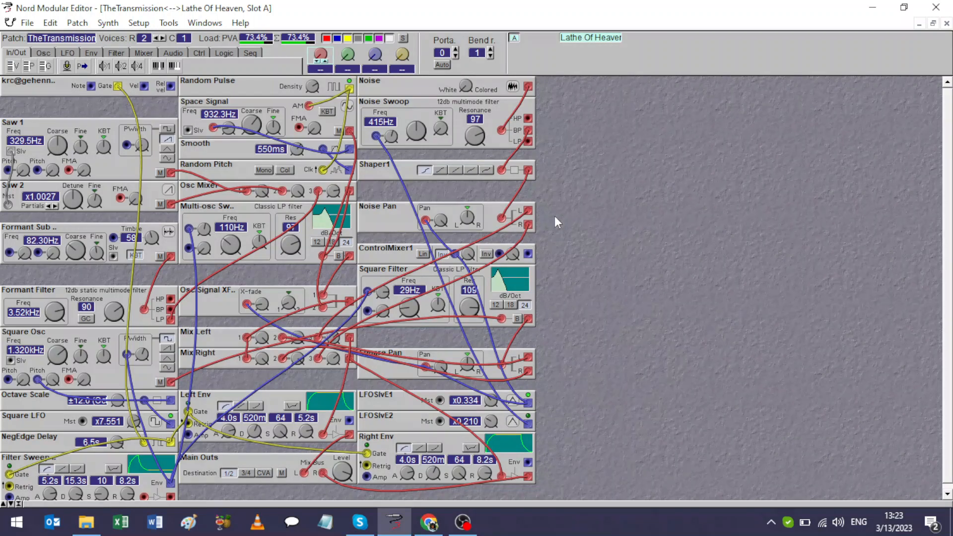
Show the Keyboard Floater and place it in the empty patch area beside the Noise Swoop and Shaper1 modules.
right_click(603, 132)
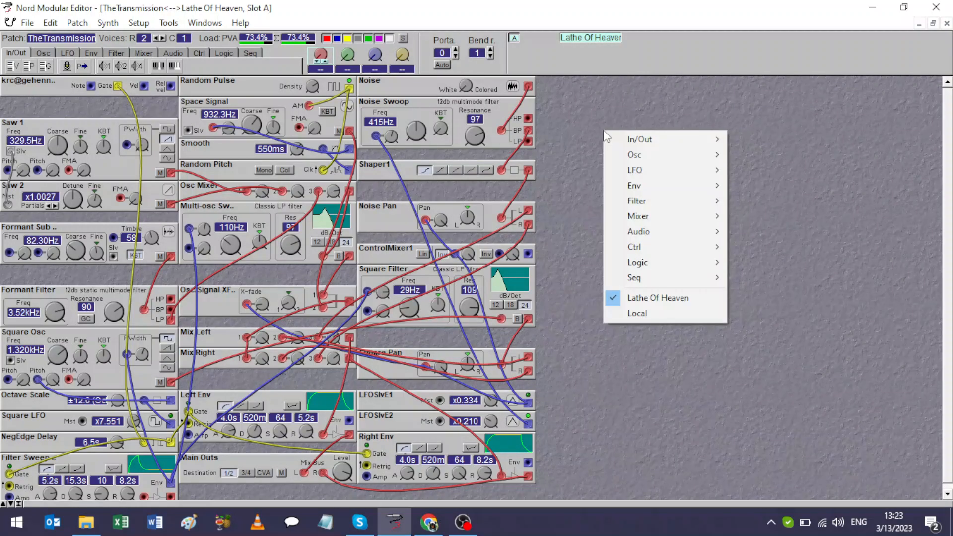
mouse_move(611, 133)
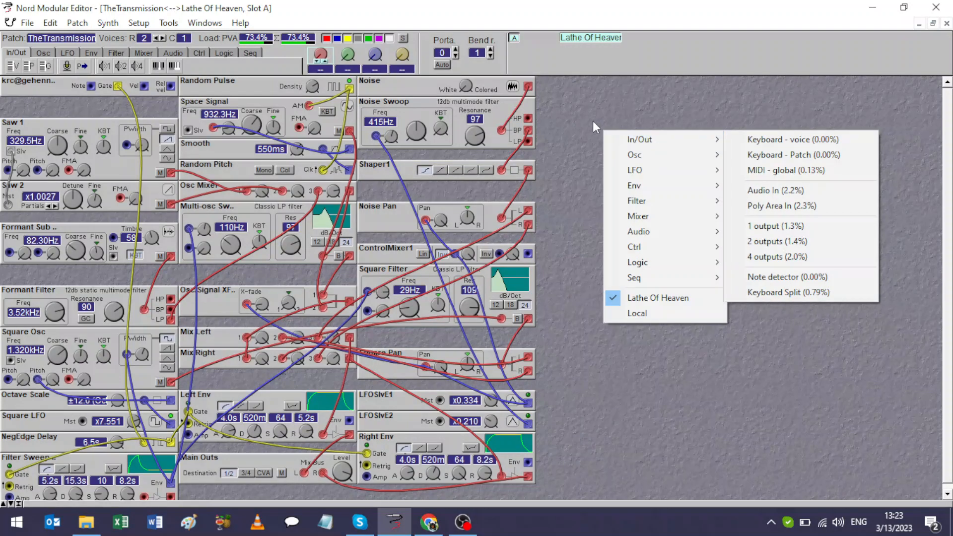
left_click(139, 23)
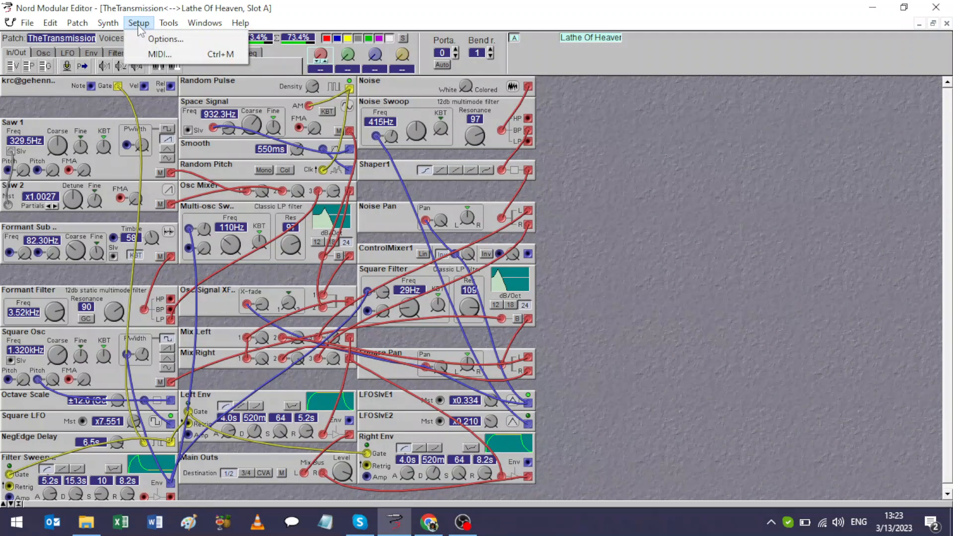
mouse_move(168, 23)
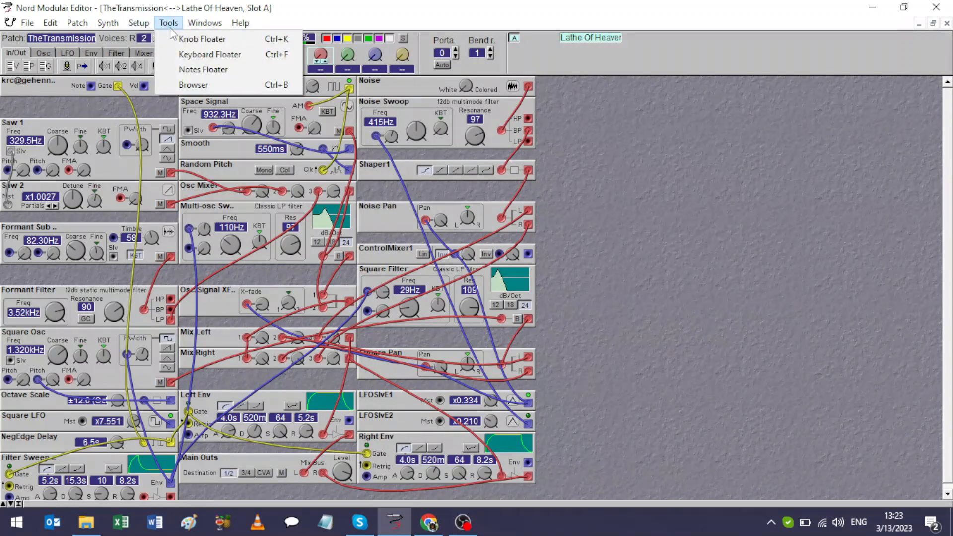
left_click(185, 55)
left_click_drag(227, 212, 613, 129)
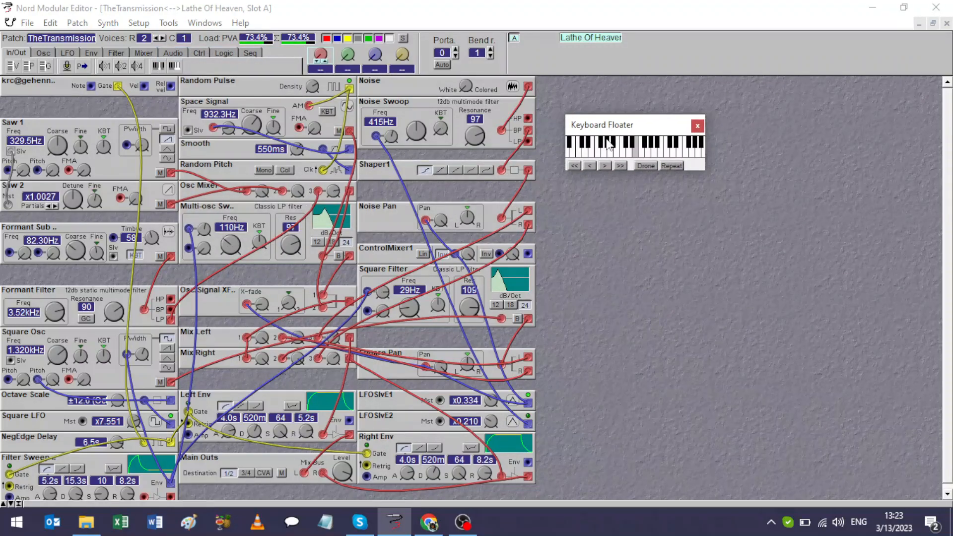
left_click(24, 89)
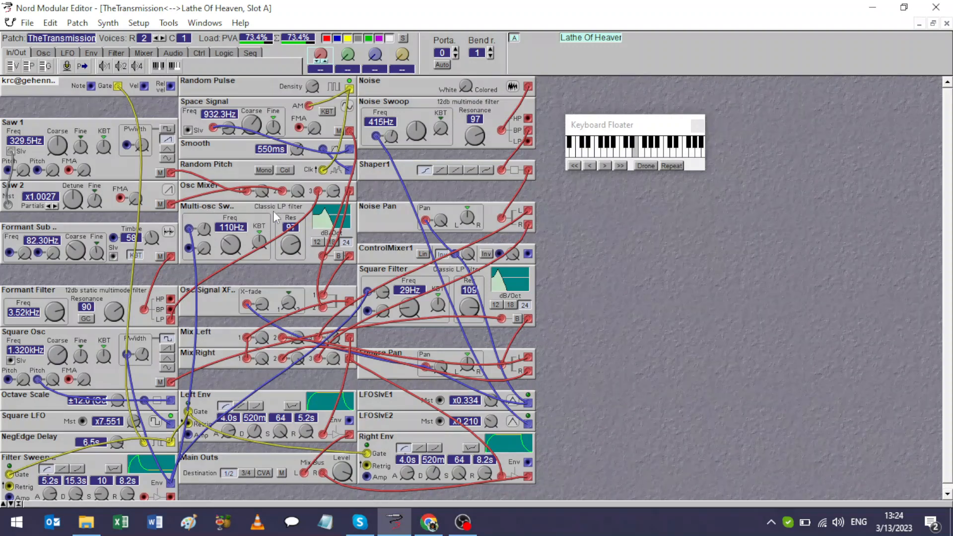
Select the Multi-osc Sweep filter module and audition the TheTransmission patch by playing several low and high notes on the Keyboard Floater.
left_click(201, 211)
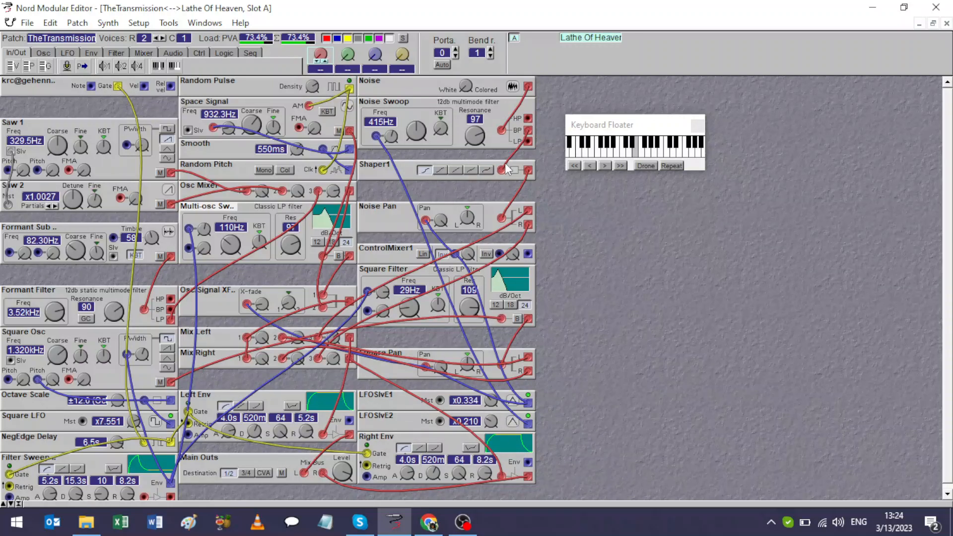
left_click(593, 157)
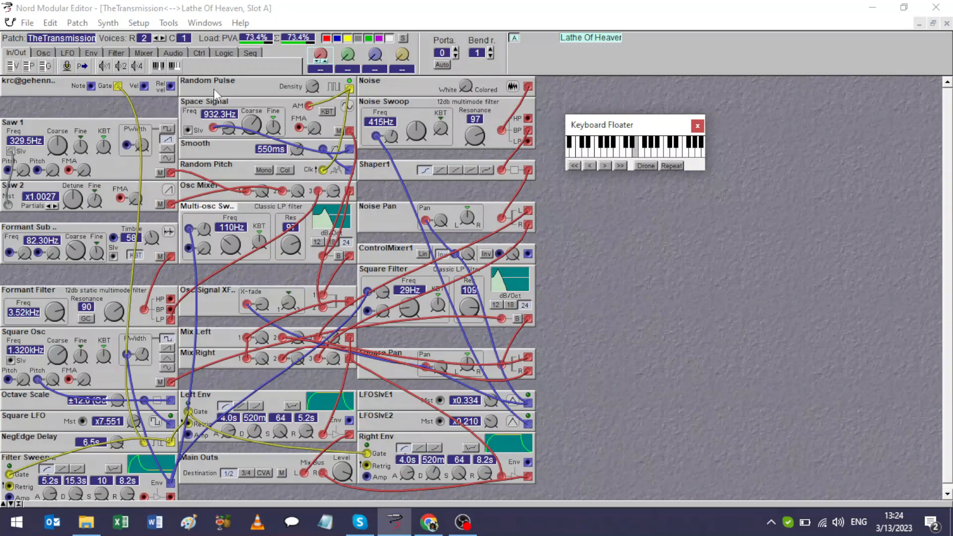
left_click(591, 155)
left_click(576, 153)
left_click(663, 155)
Open The African way.pch from the New Micro Modular Patches folder and load it into the synth's slot.
left_click(27, 23)
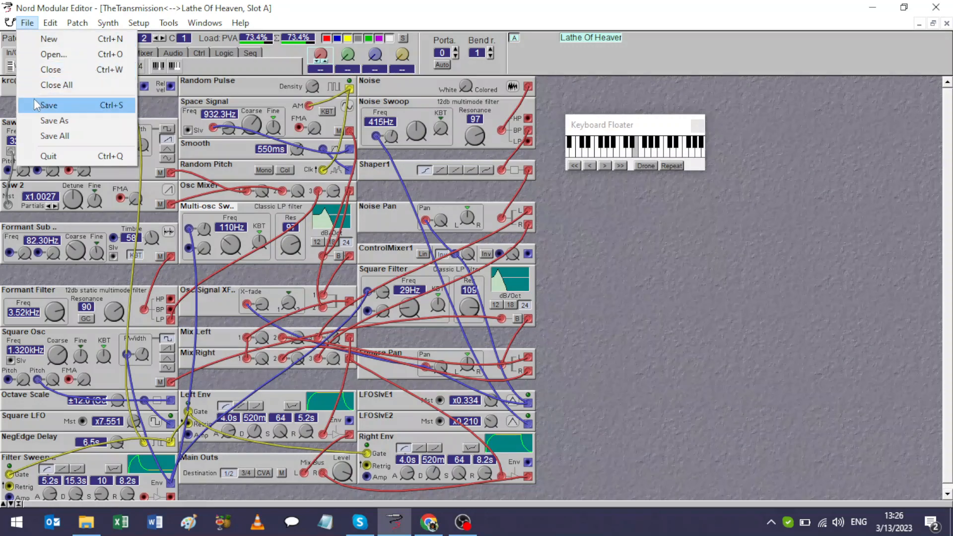
left_click(42, 60)
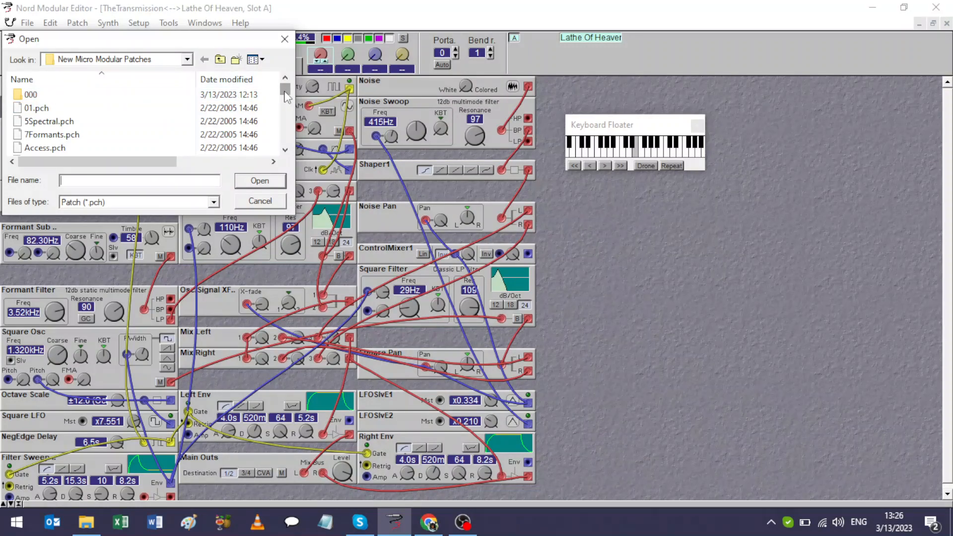
left_click_drag(284, 91, 286, 153)
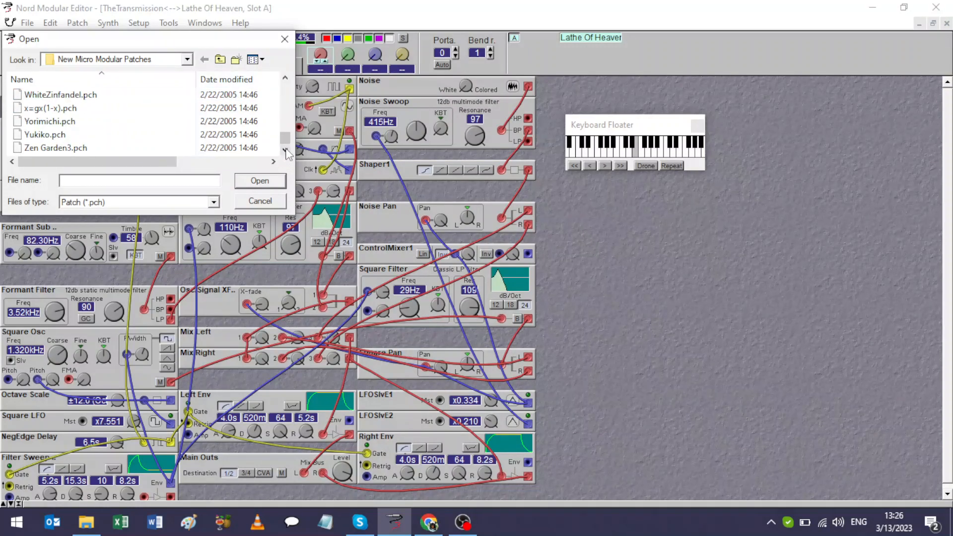
left_click_drag(285, 78, 285, 78)
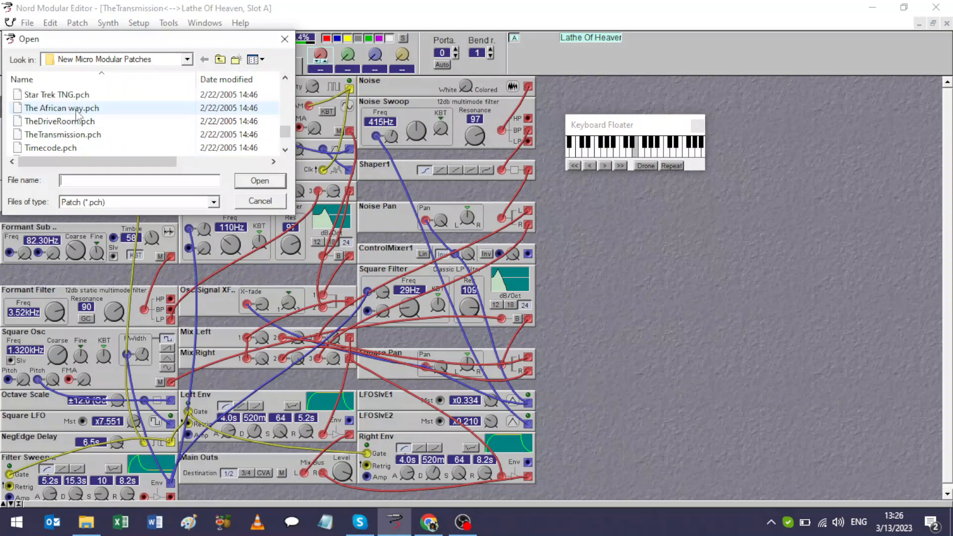
left_click(79, 109)
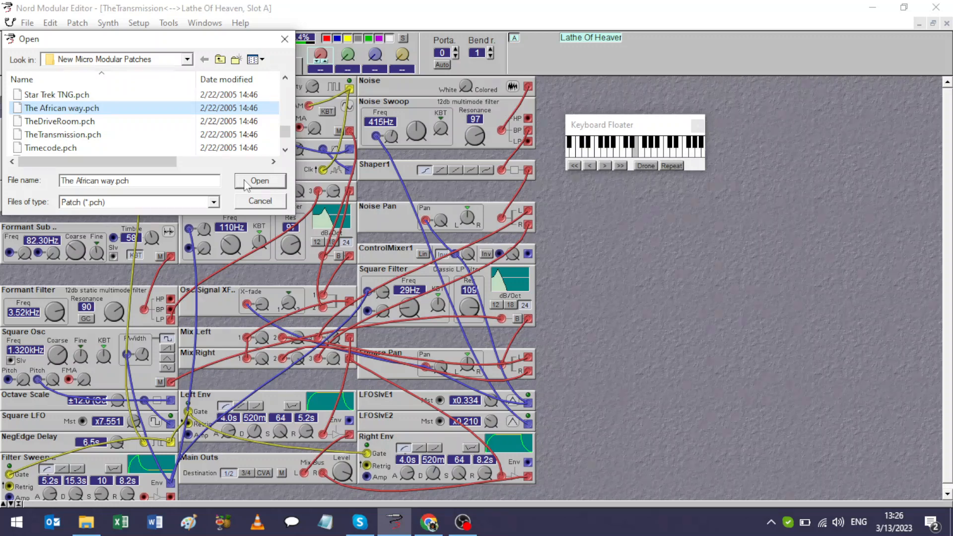
left_click(259, 181)
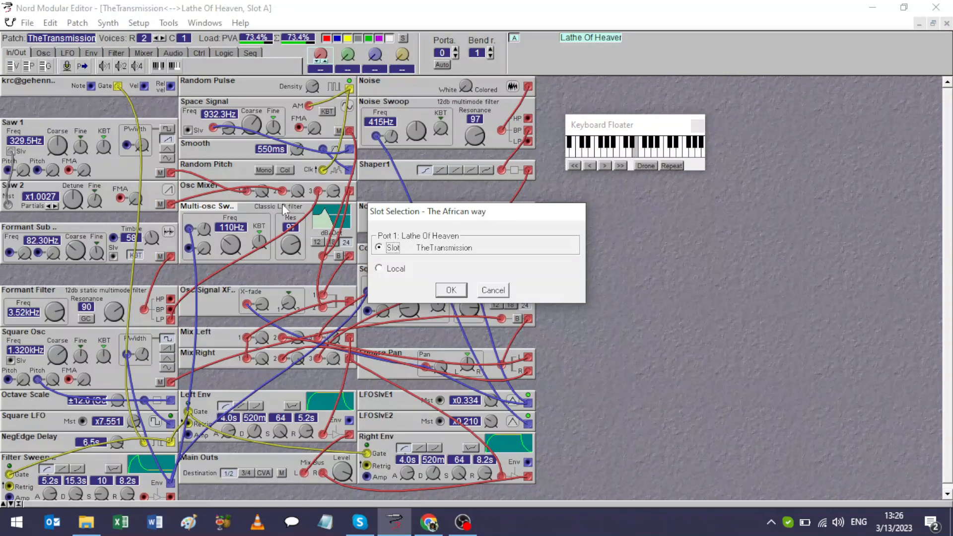
left_click(451, 290)
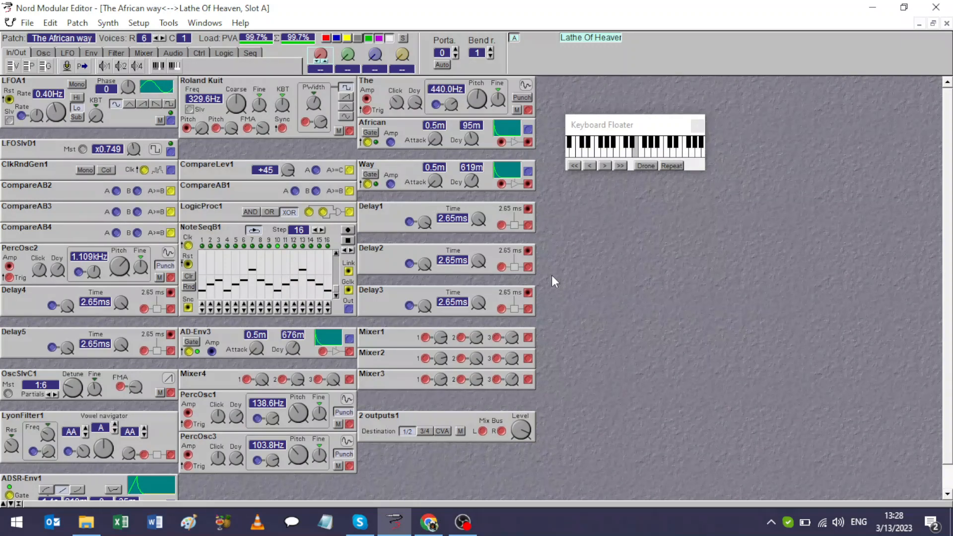
Show the red cables in The African way patch and hide them again.
left_click(327, 39)
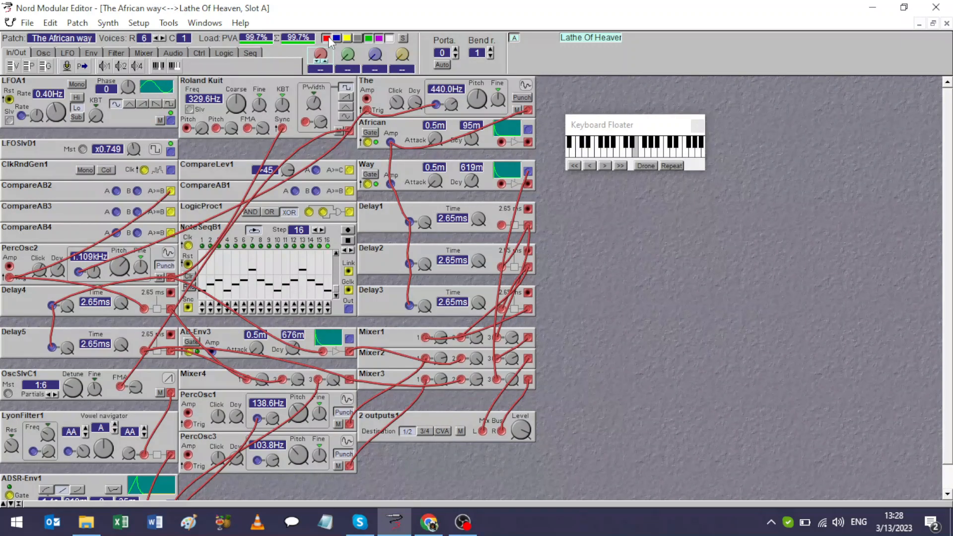
left_click(329, 37)
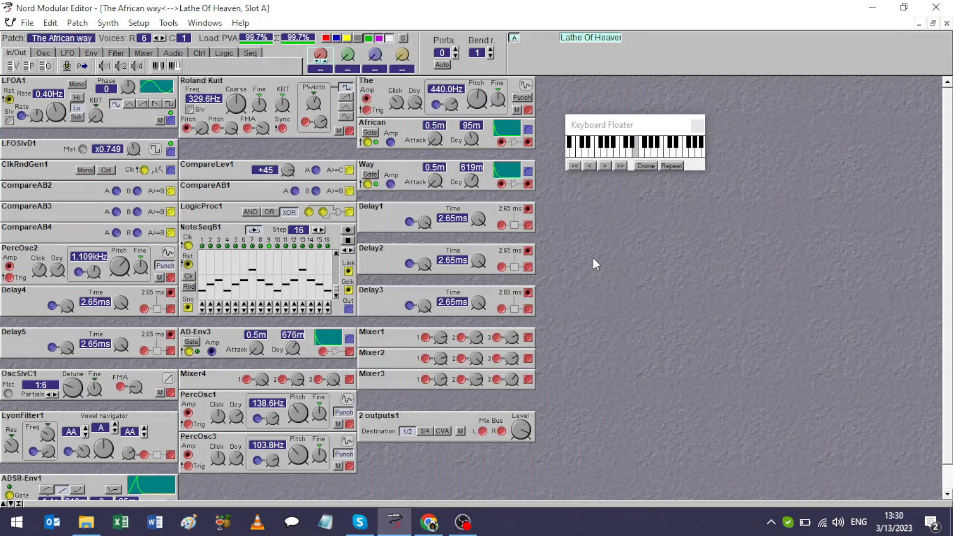
Switch from the patch editor to OBS to bring up its streaming and recording controls.
left_click(462, 522)
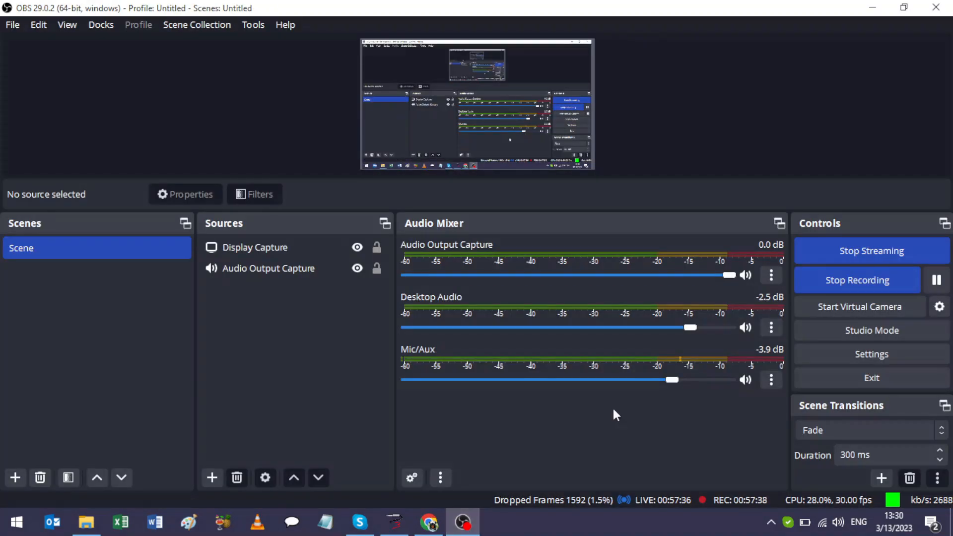